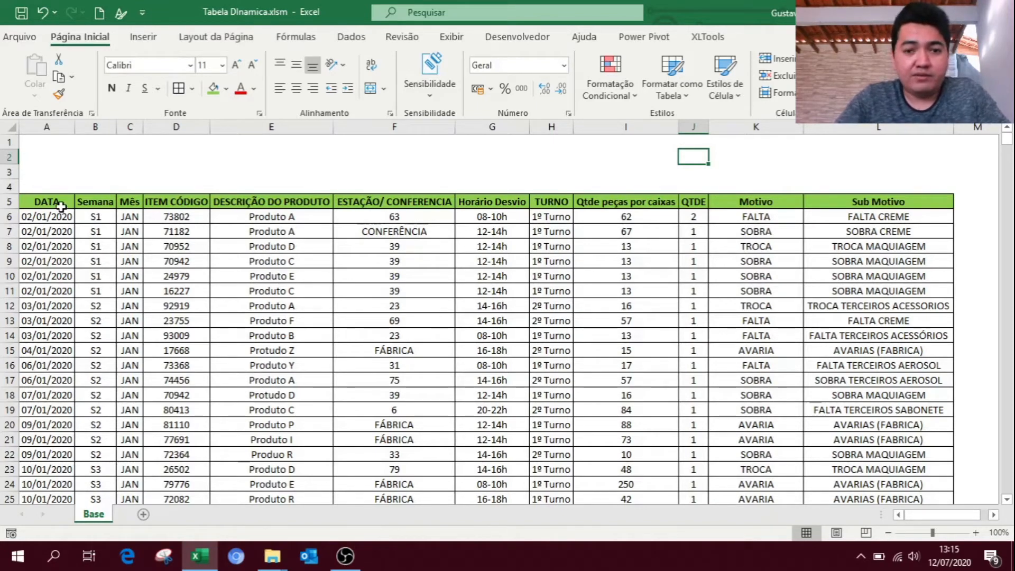
Examine the Base sheet's columns from ITEM CÓDIGO to Sub Motivo and the records further down
{"action": "left_click_drag", "start_coordinate": [175, 201], "coordinate": [168, 257]}
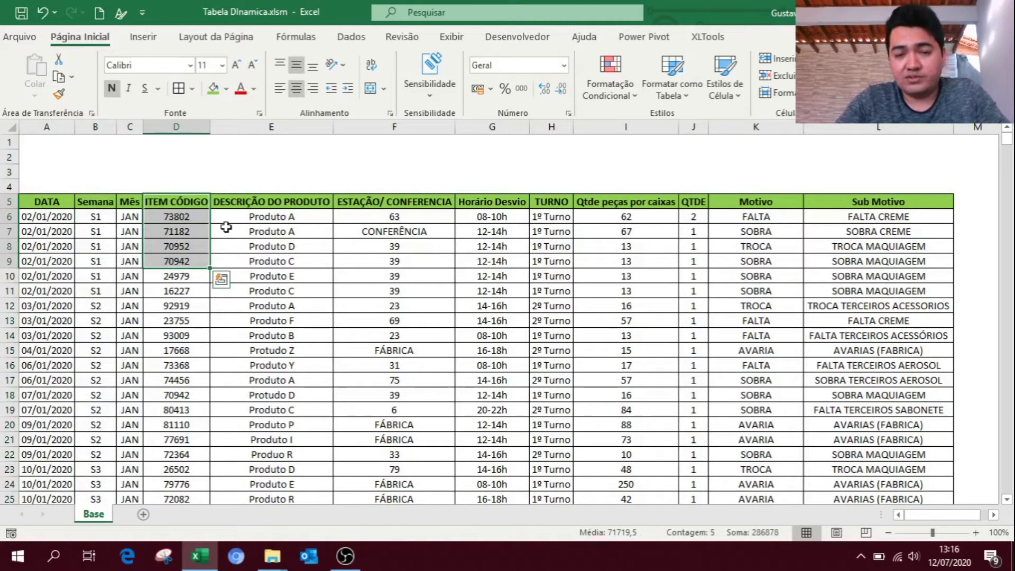
{"action": "left_click_drag", "start_coordinate": [268, 202], "coordinate": [267, 246]}
{"action": "left_click_drag", "start_coordinate": [394, 202], "coordinate": [390, 253]}
{"action": "left_click", "coordinate": [390, 256], "text": "shift"}
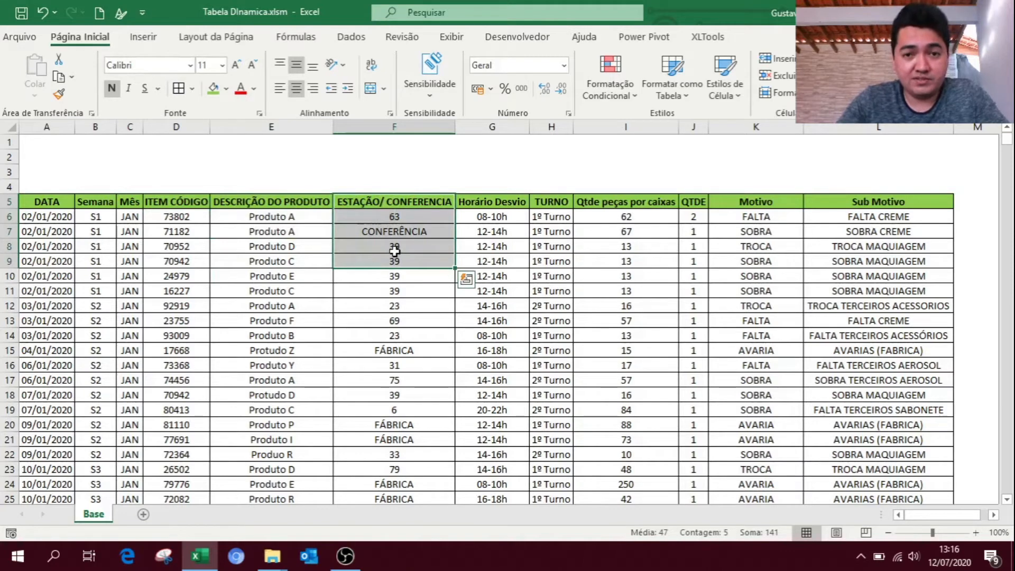
{"action": "left_click", "coordinate": [492, 206]}
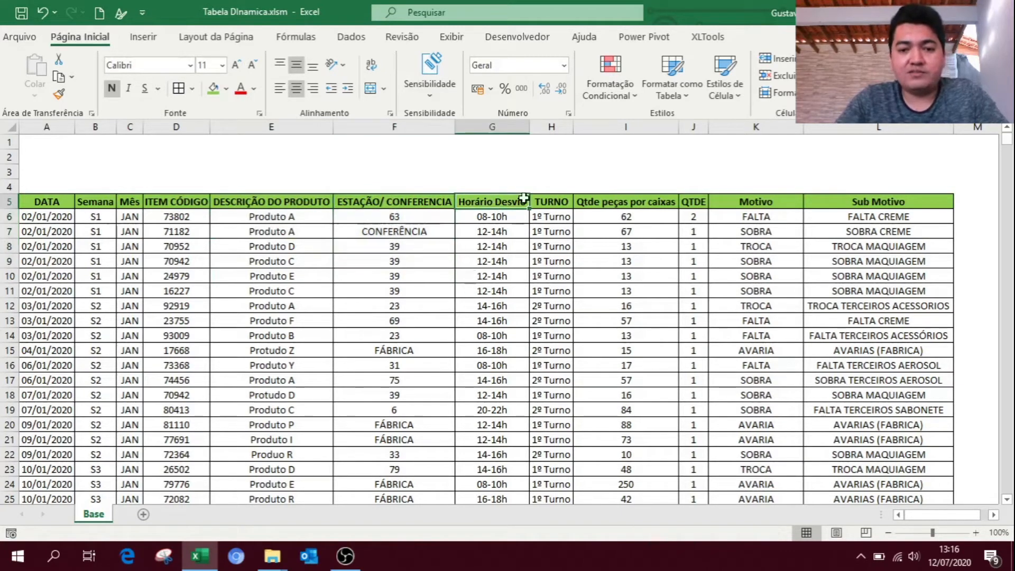
{"action": "left_click", "coordinate": [545, 199]}
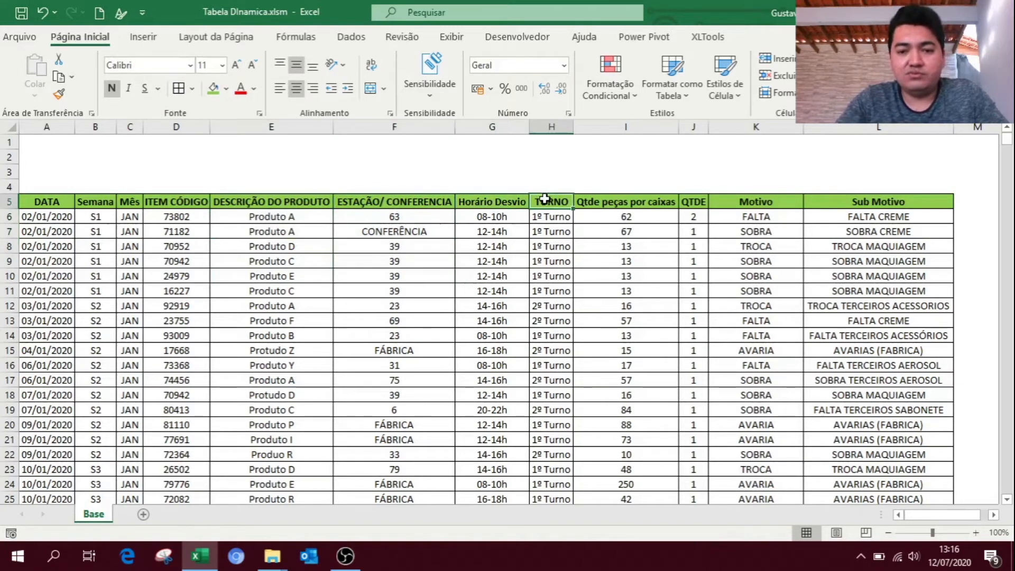
{"action": "left_click", "coordinate": [622, 205]}
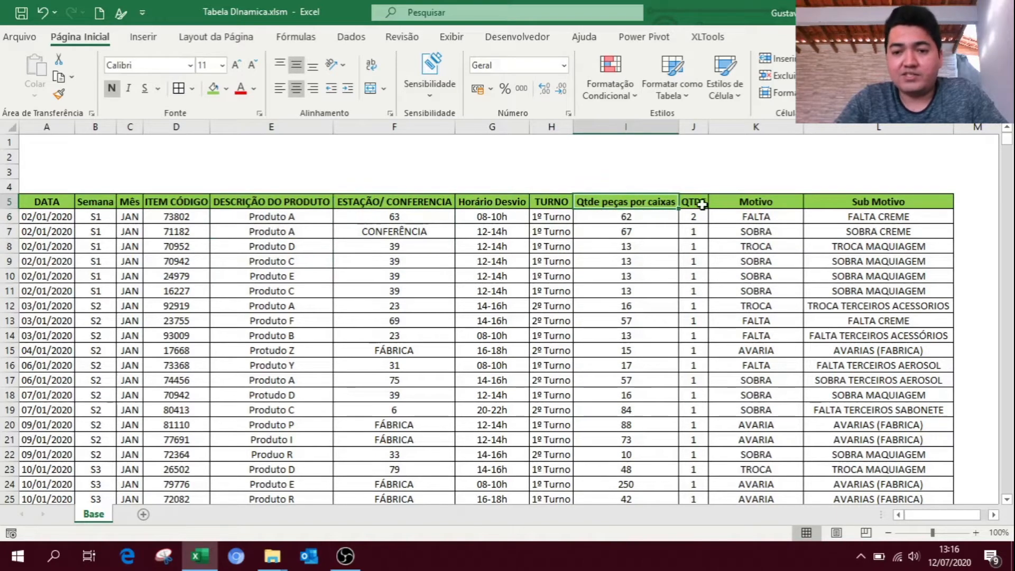
{"action": "left_click_drag", "start_coordinate": [707, 203], "coordinate": [698, 231]}
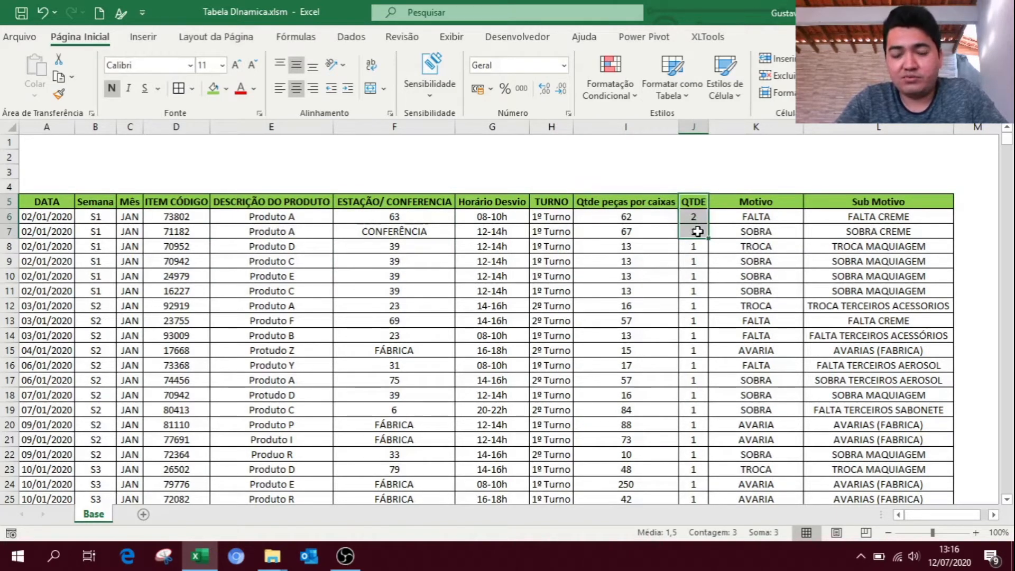
{"action": "left_click", "coordinate": [747, 204]}
{"action": "left_click", "coordinate": [838, 200]}
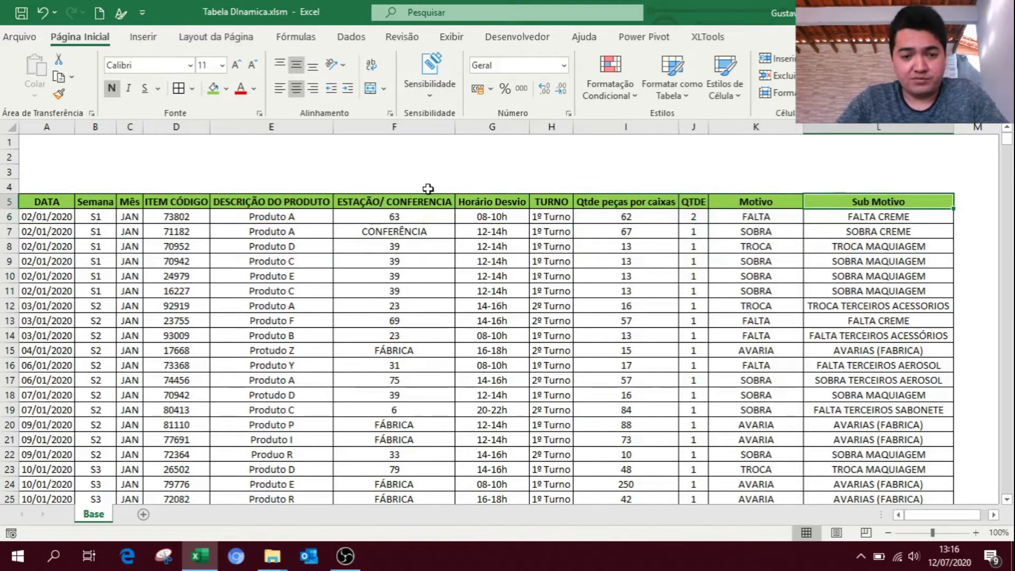
{"action": "left_click", "coordinate": [276, 174]}
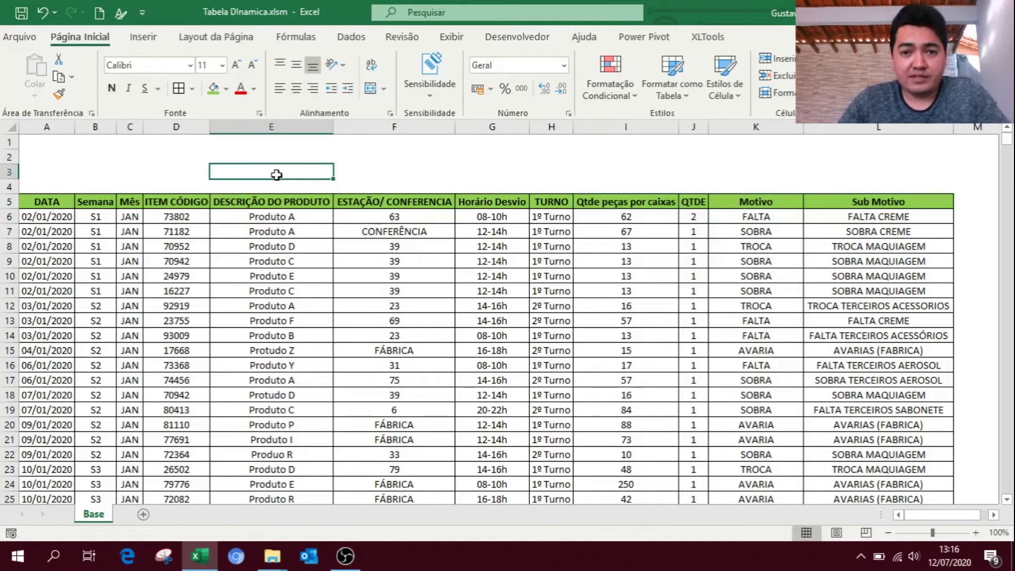
{"action": "scroll", "coordinate": [317, 381], "scroll_direction": "down", "scroll_amount": 20}
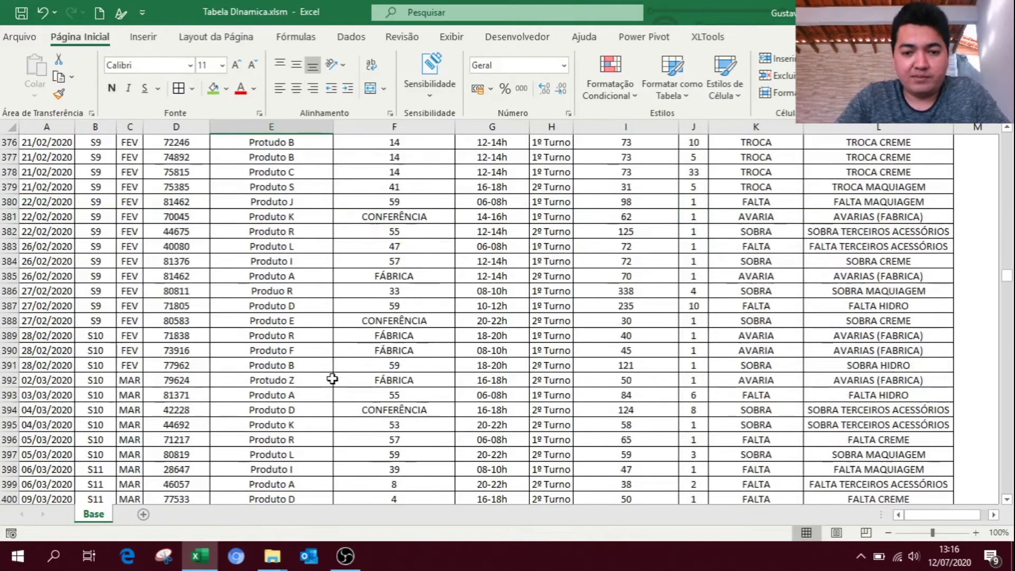
{"action": "left_click_drag", "start_coordinate": [1009, 308], "coordinate": [1007, 135]}
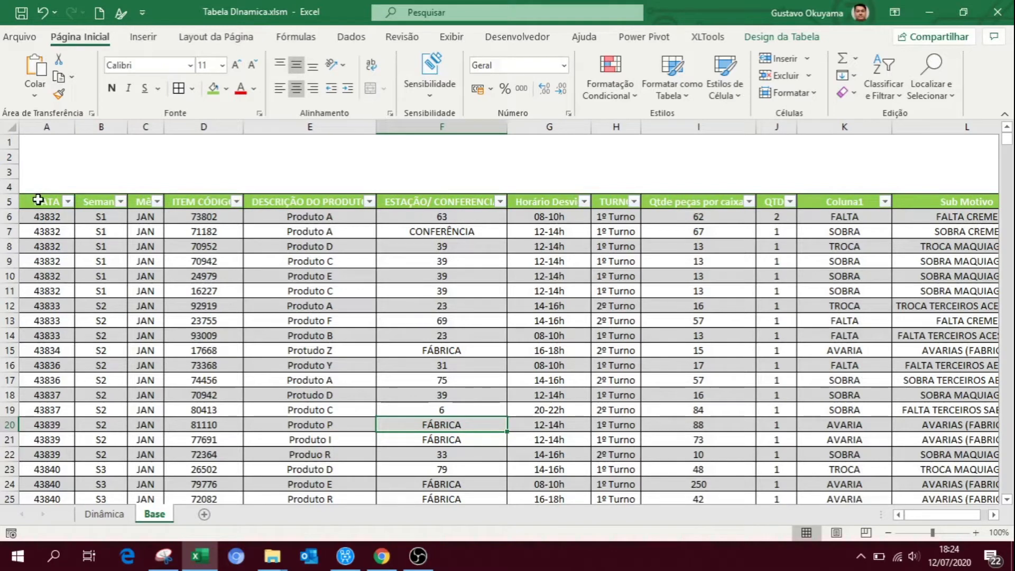
Format the whole DATA column with the Data Abreviada number format
{"action": "left_click_drag", "start_coordinate": [38, 199], "coordinate": [556, 200]}
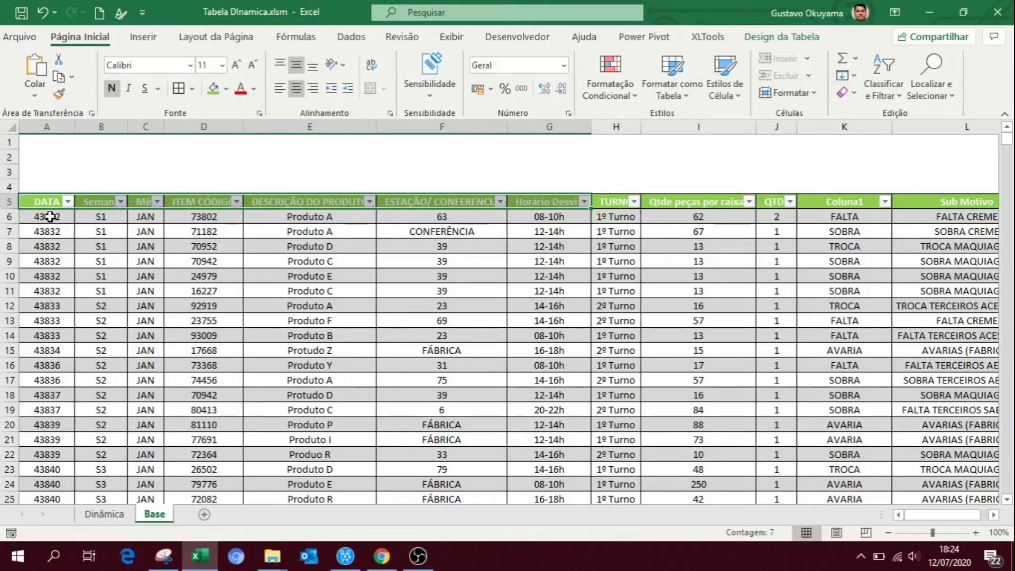
{"action": "left_click", "coordinate": [2, 202]}
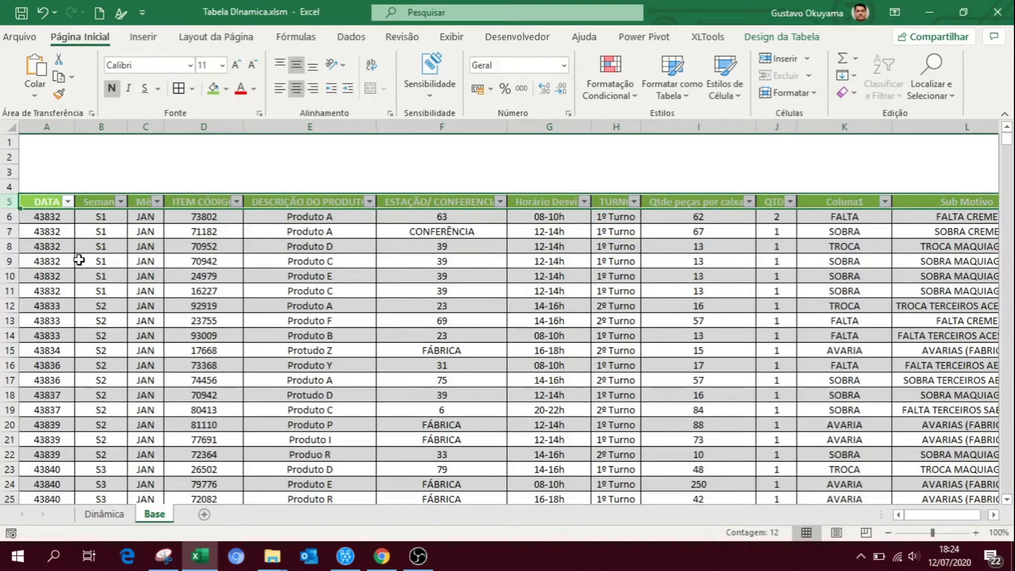
{"action": "left_click", "coordinate": [47, 127]}
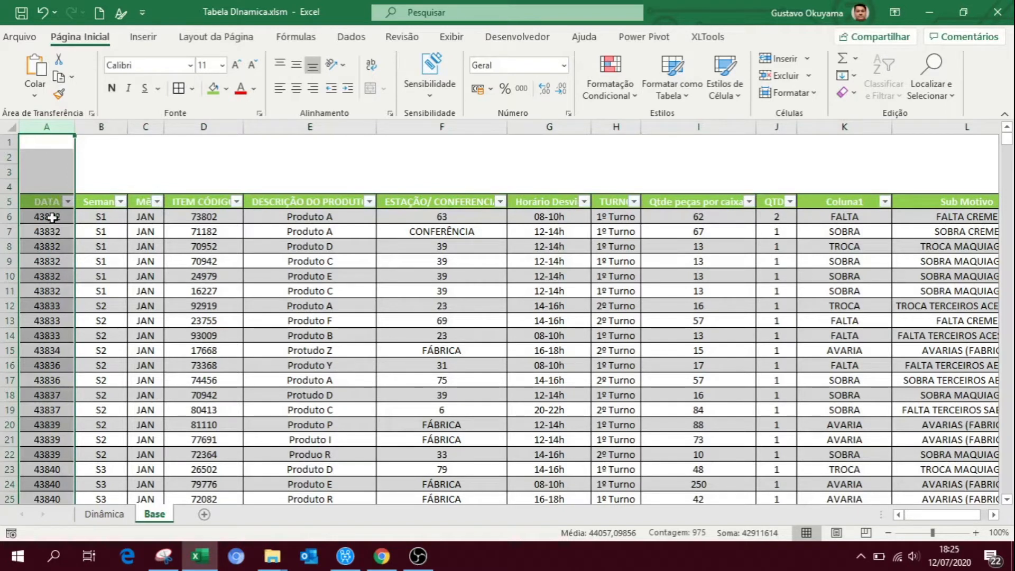
{"action": "left_click_drag", "start_coordinate": [52, 218], "coordinate": [52, 299]}
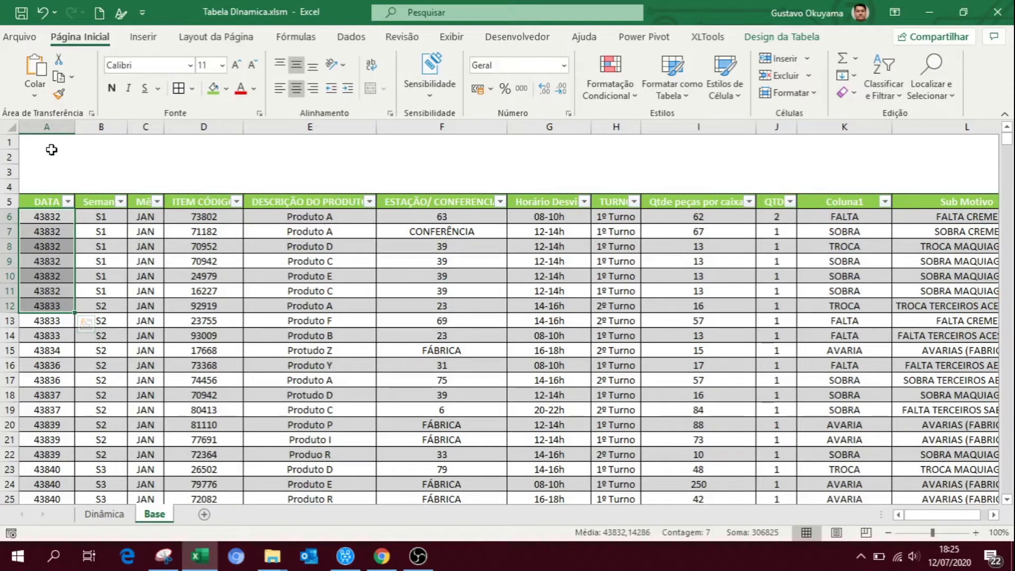
{"action": "left_click", "coordinate": [50, 127]}
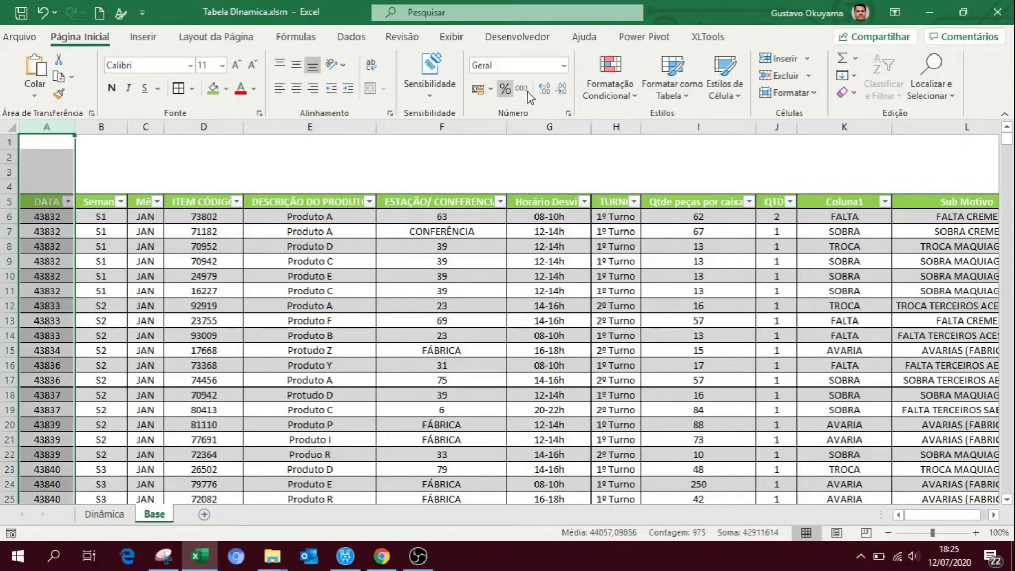
{"action": "left_click", "coordinate": [564, 65]}
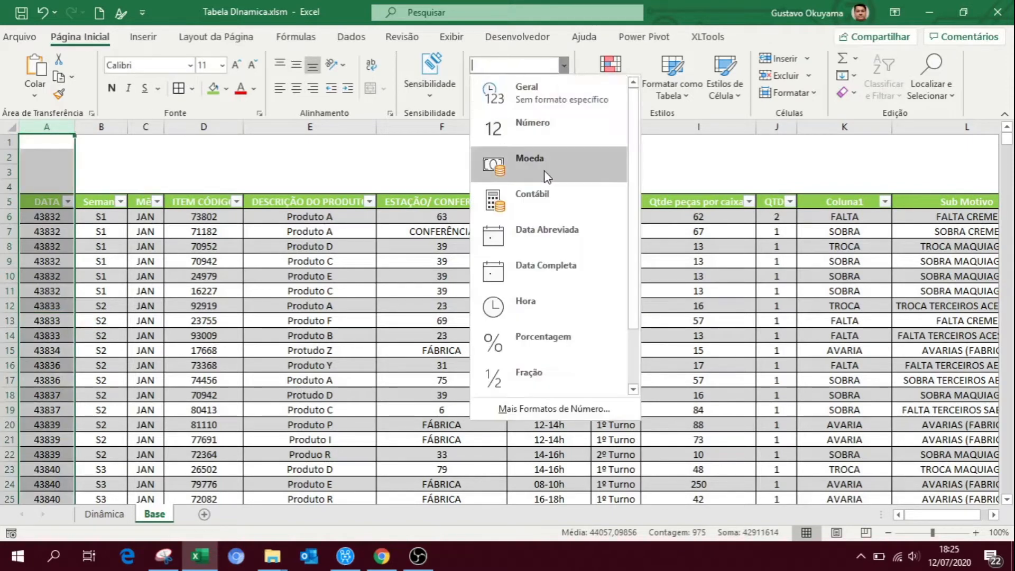
{"action": "left_click", "coordinate": [551, 224]}
{"action": "left_click", "coordinate": [558, 380]}
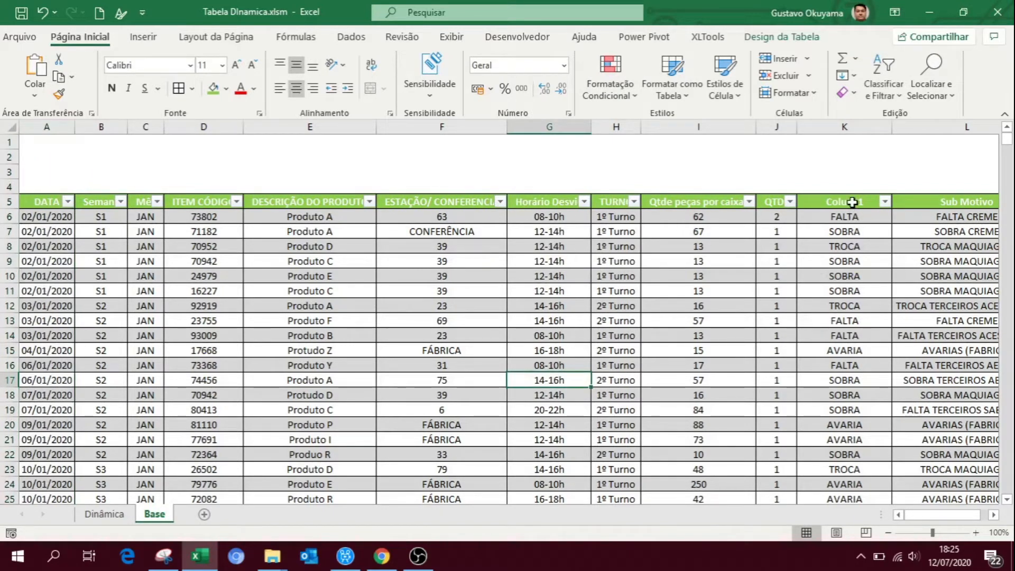
Rename the Coluna1 header in column K as MOTIVO
{"action": "left_click", "coordinate": [854, 128]}
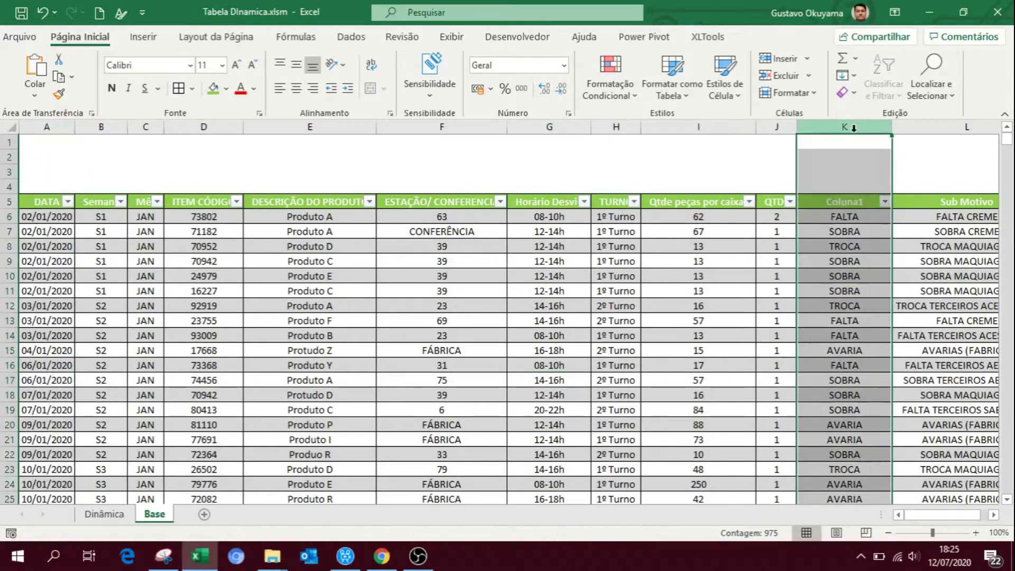
{"action": "left_click", "coordinate": [846, 205]}
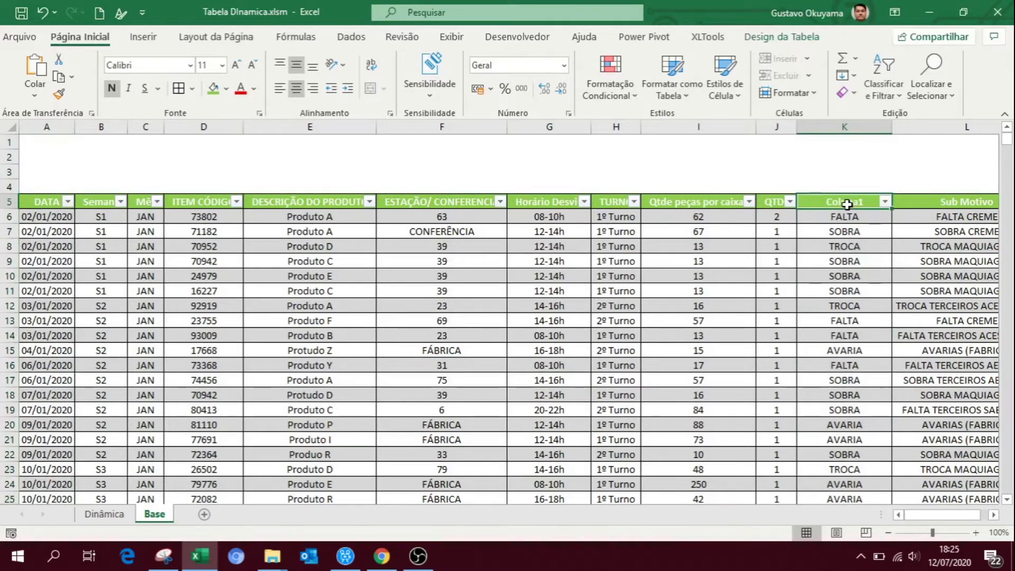
{"action": "double_click", "coordinate": [878, 203]}
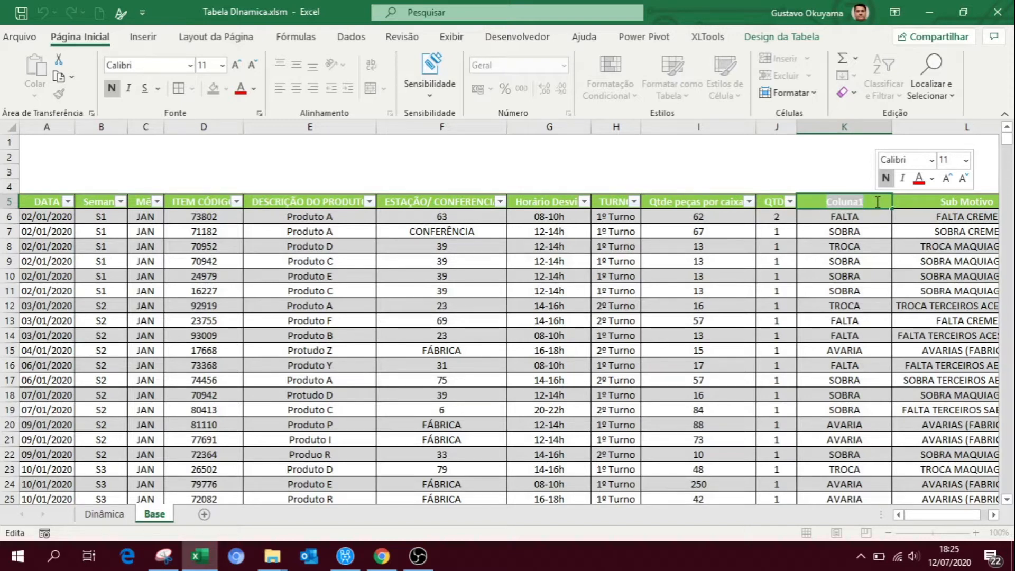
{"action": "type", "text": "MOTIVO"}
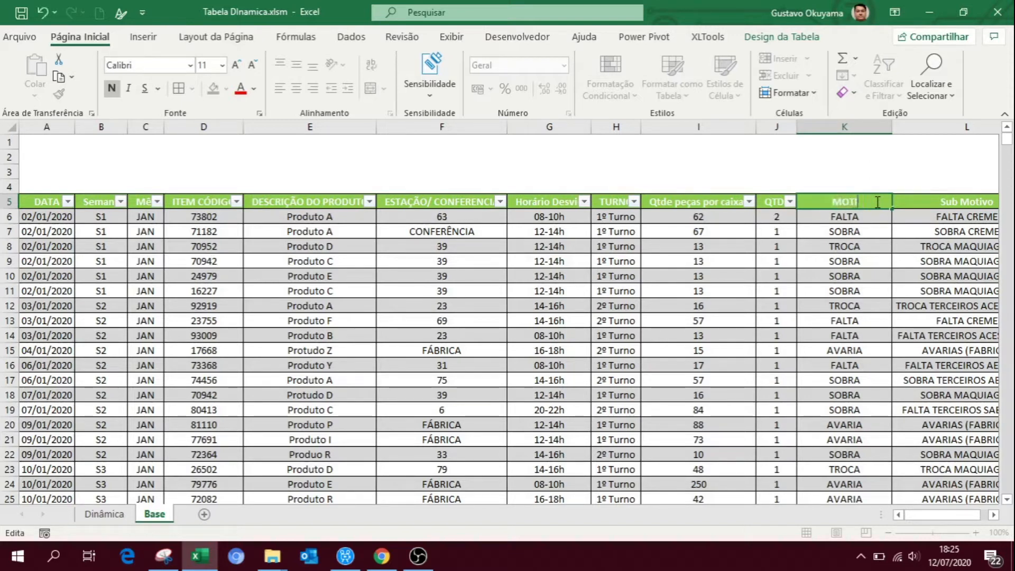
{"action": "left_click", "coordinate": [68, 176]}
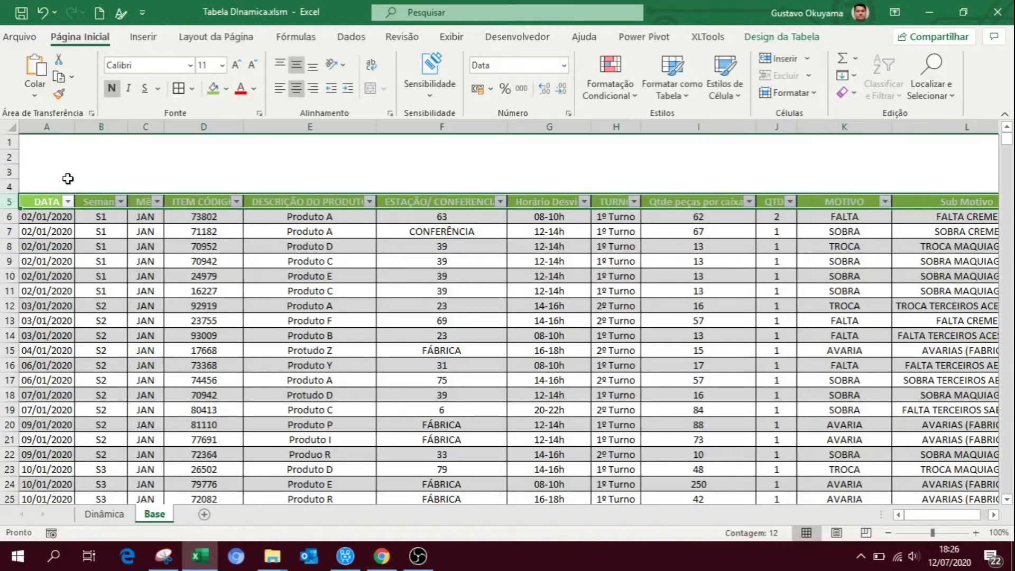
Review the header row and the first records across the table's columns
{"action": "left_click", "coordinate": [10, 201]}
{"action": "left_click", "coordinate": [222, 213]}
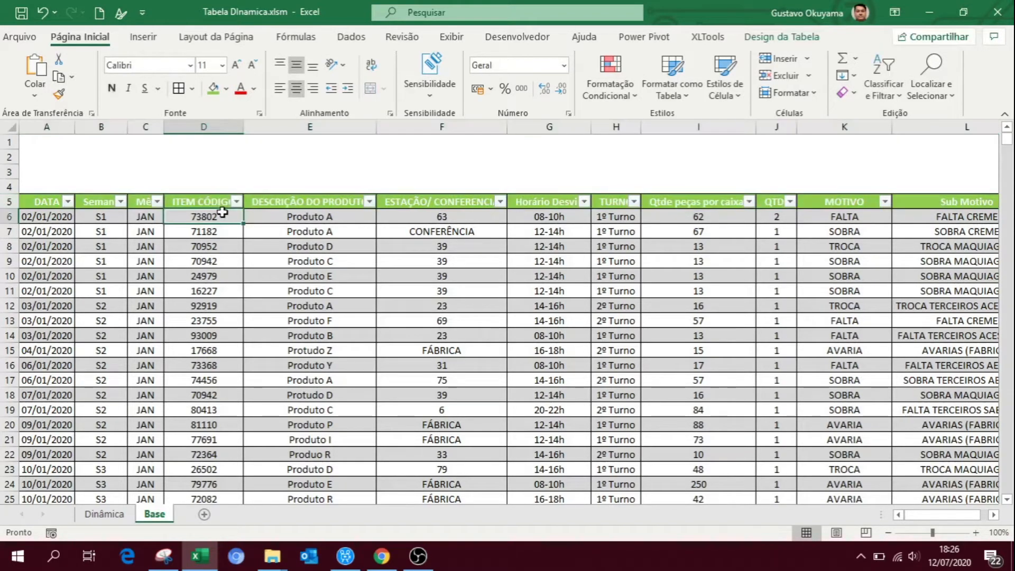
{"action": "left_click", "coordinate": [294, 217]}
{"action": "left_click", "coordinate": [426, 212]}
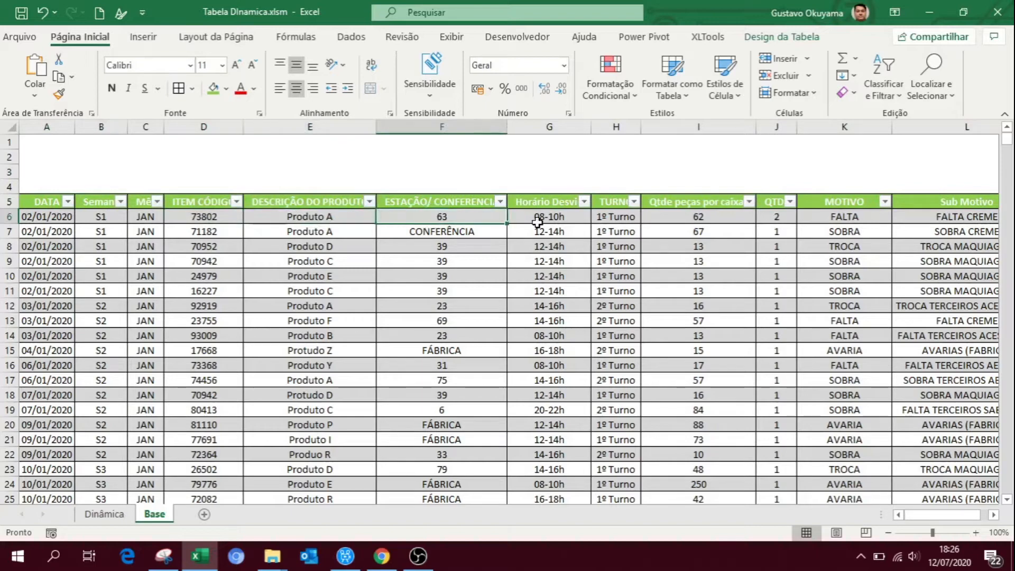
{"action": "left_click", "coordinate": [577, 228]}
{"action": "left_click", "coordinate": [671, 227]}
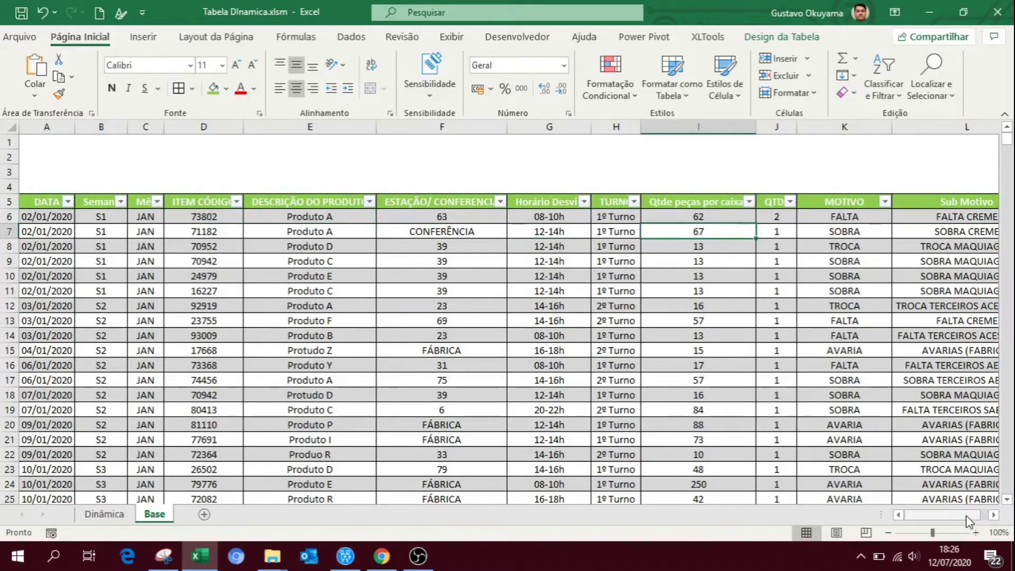
{"action": "left_click_drag", "start_coordinate": [965, 515], "coordinate": [920, 515]}
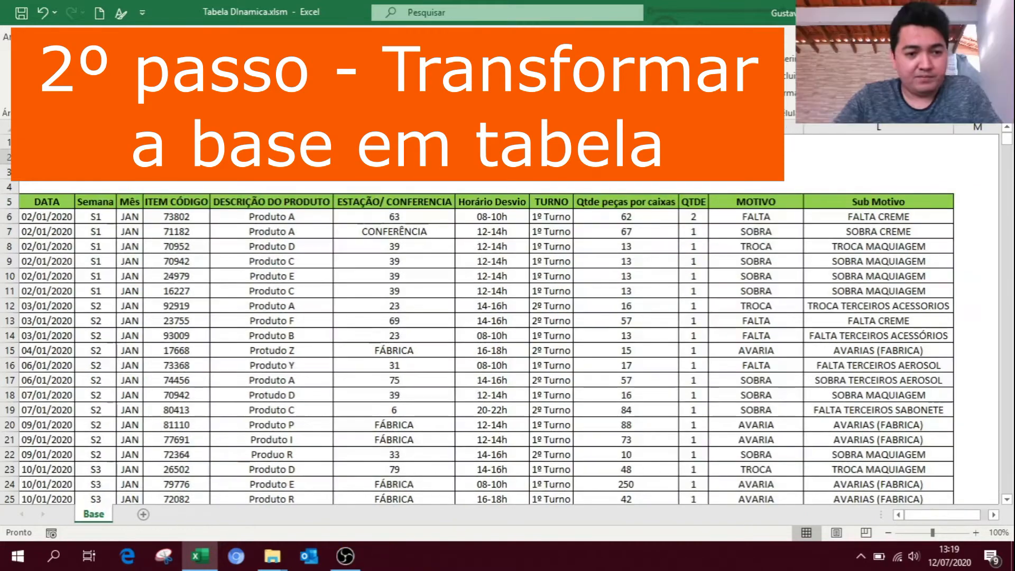
Convert the full data range, from the DATA header to the last record, into a table and apply a style with grey banded rows
{"action": "left_click", "coordinate": [64, 200]}
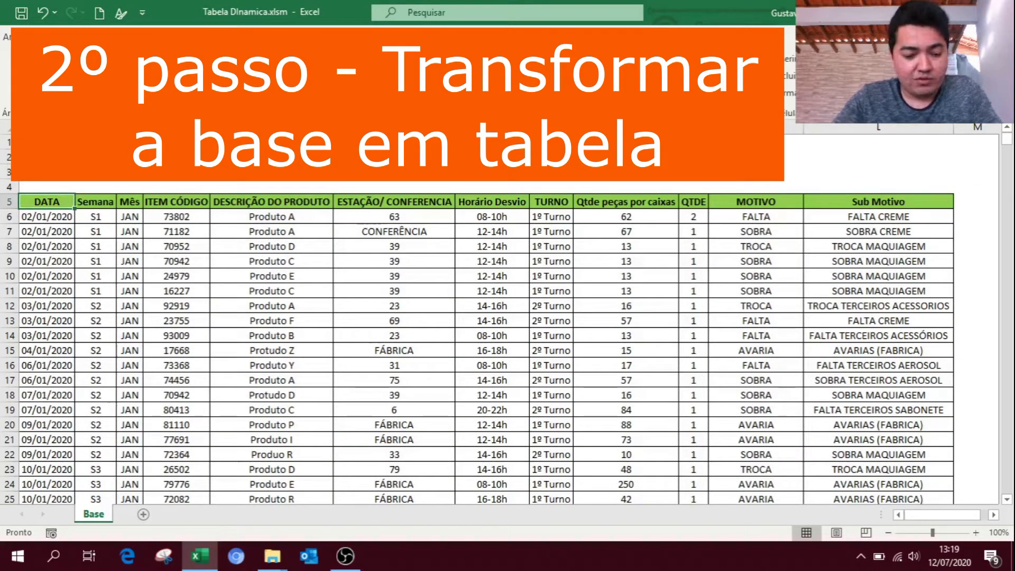
{"action": "key", "text": "ctrl+shift+Right"}
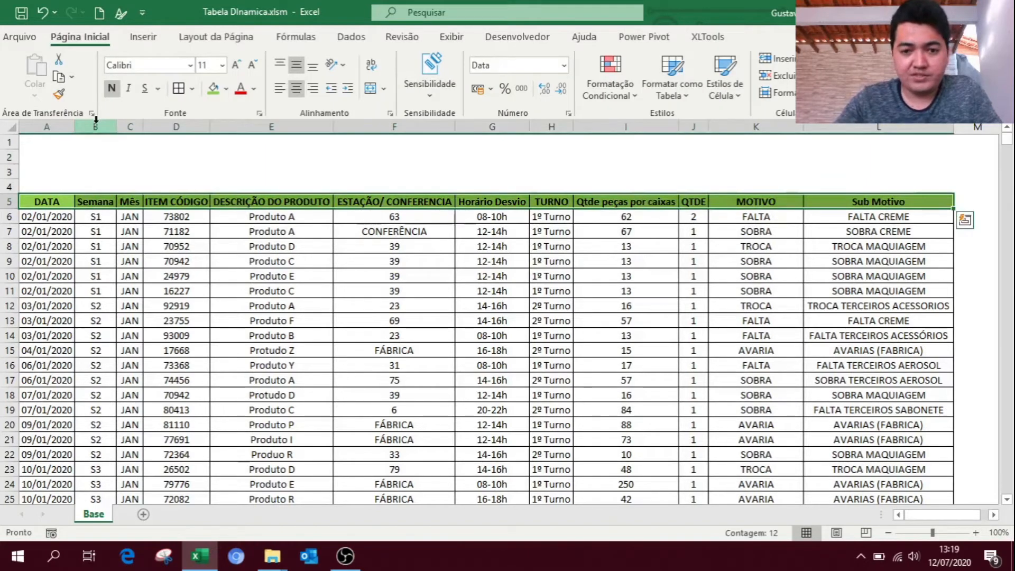
{"action": "key", "text": "ctrl+shift+Down"}
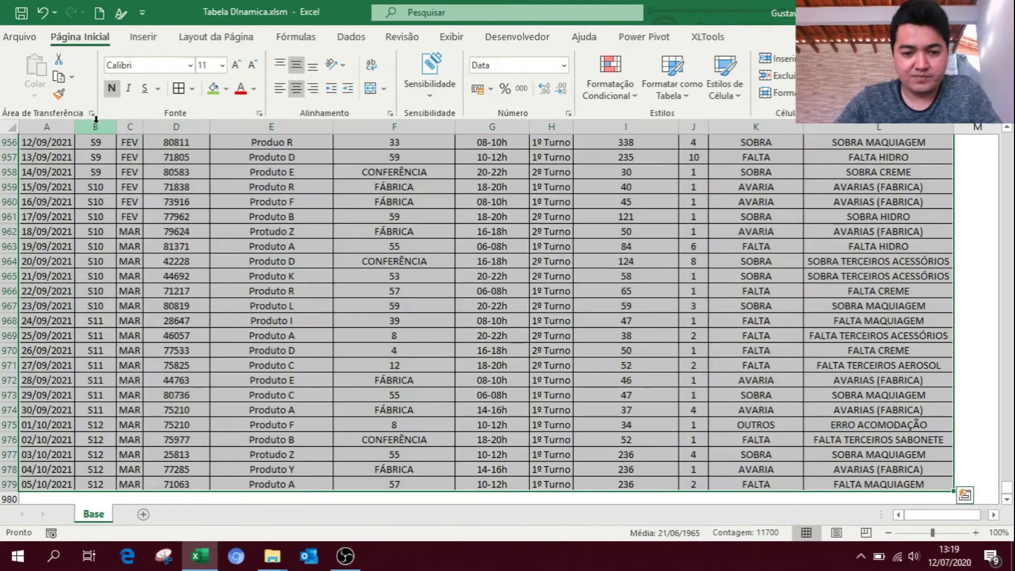
{"action": "left_click", "coordinate": [150, 39]}
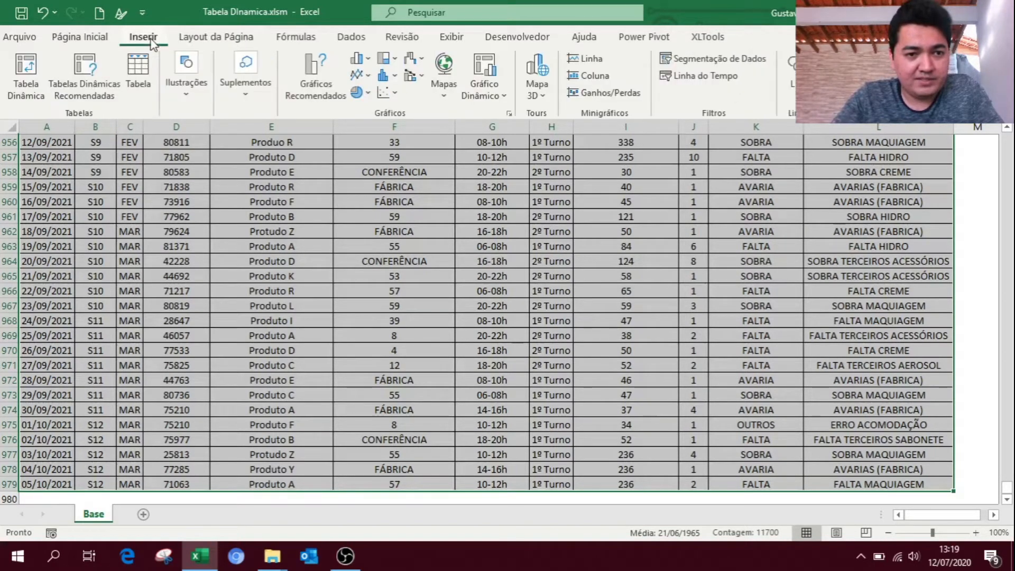
{"action": "left_click", "coordinate": [141, 75]}
{"action": "left_click", "coordinate": [658, 376]}
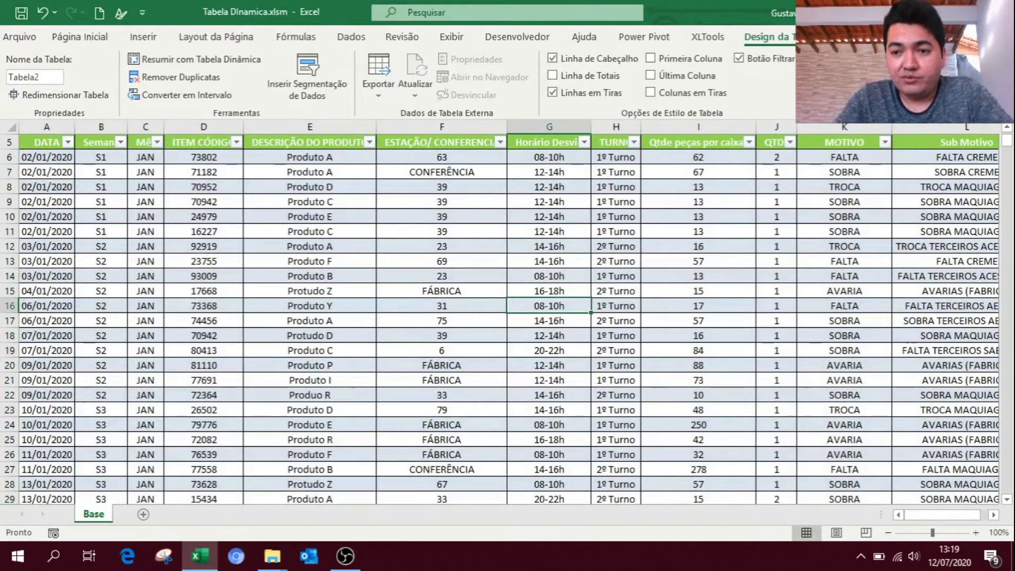
{"action": "left_click", "coordinate": [1004, 106]}
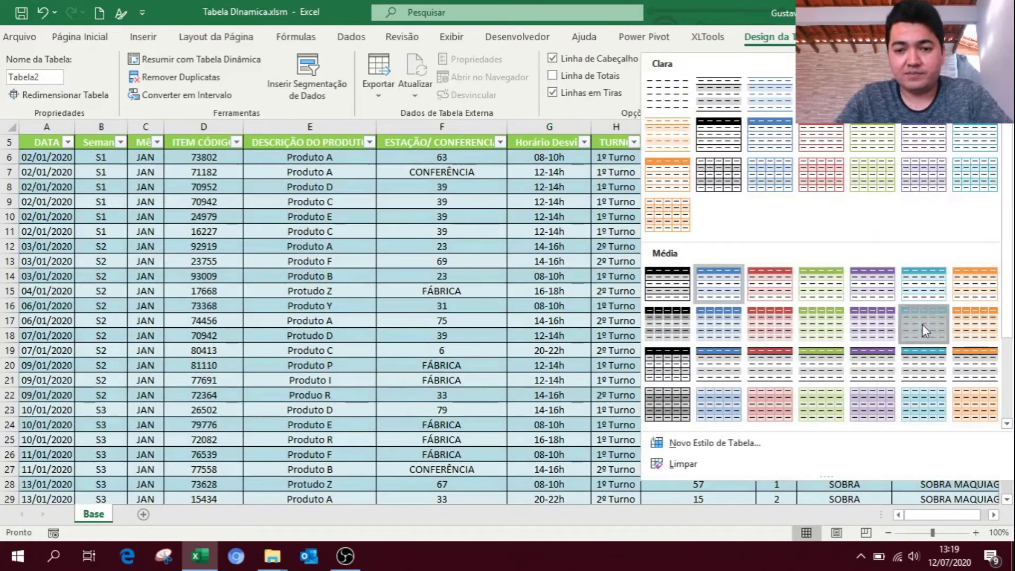
{"action": "left_click", "coordinate": [925, 330]}
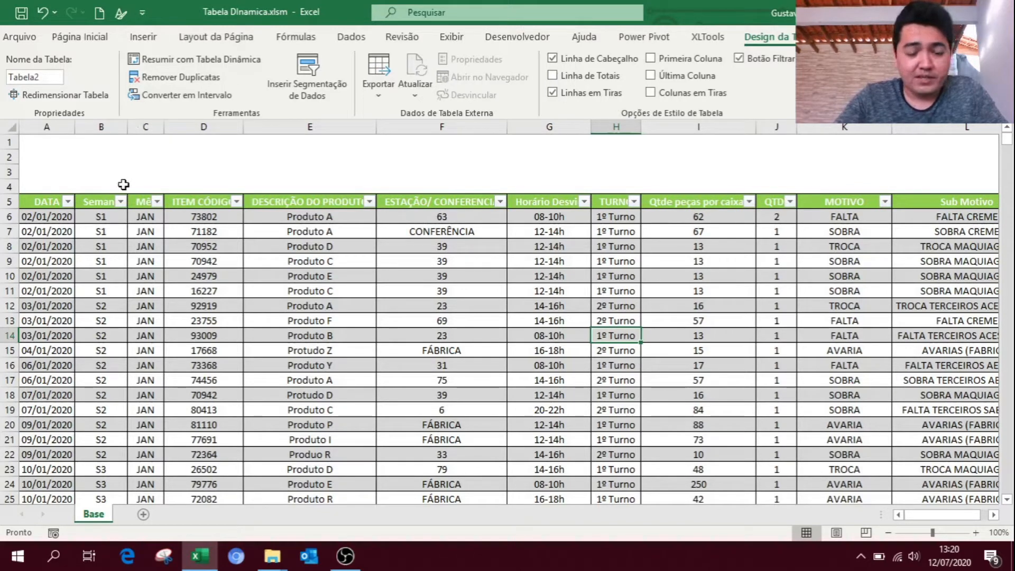
{"action": "left_click", "coordinate": [46, 202]}
{"action": "left_click", "coordinate": [101, 232]}
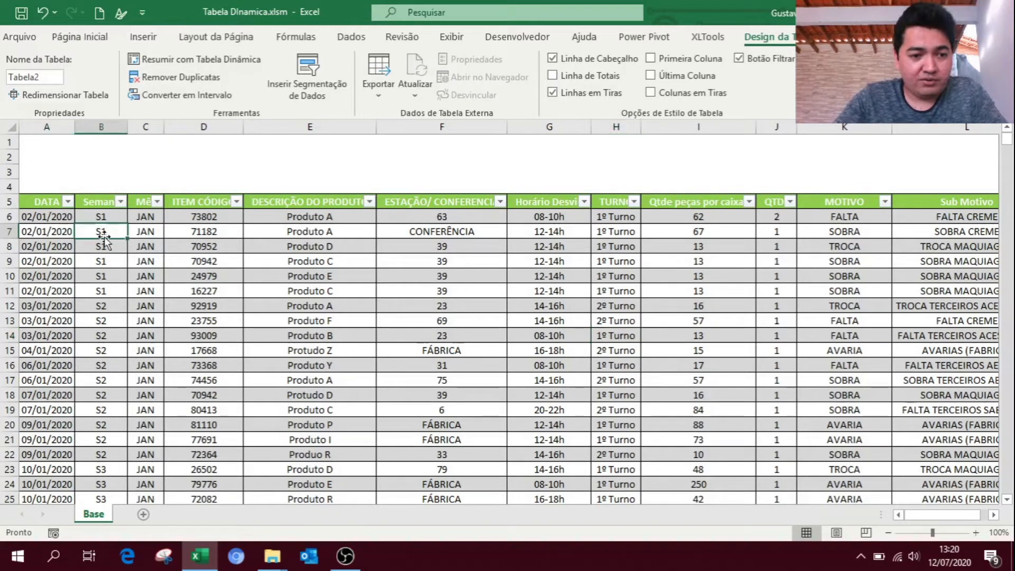
{"action": "left_click", "coordinate": [54, 202]}
{"action": "left_click", "coordinate": [459, 243]}
{"action": "left_click", "coordinate": [351, 205]}
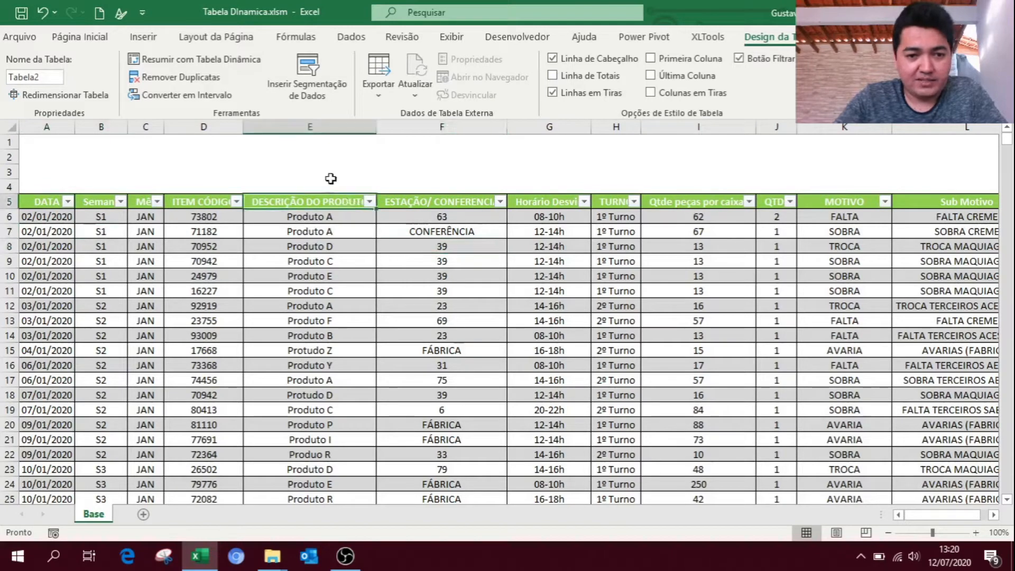
Insert a pivot table that uses Tabela2 as its source and place it on a new worksheet
{"action": "left_click", "coordinate": [144, 37]}
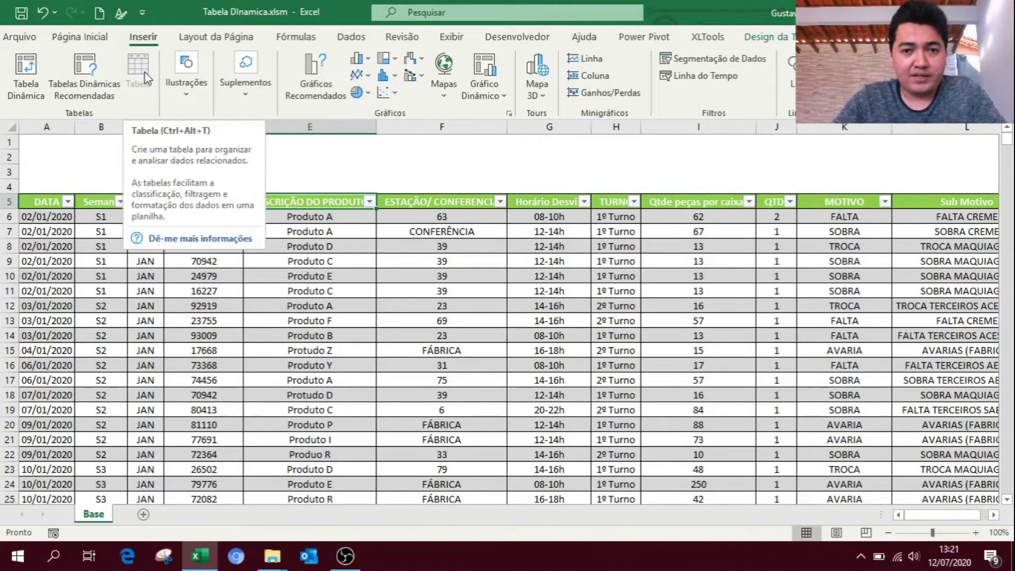
{"action": "left_click", "coordinate": [81, 161]}
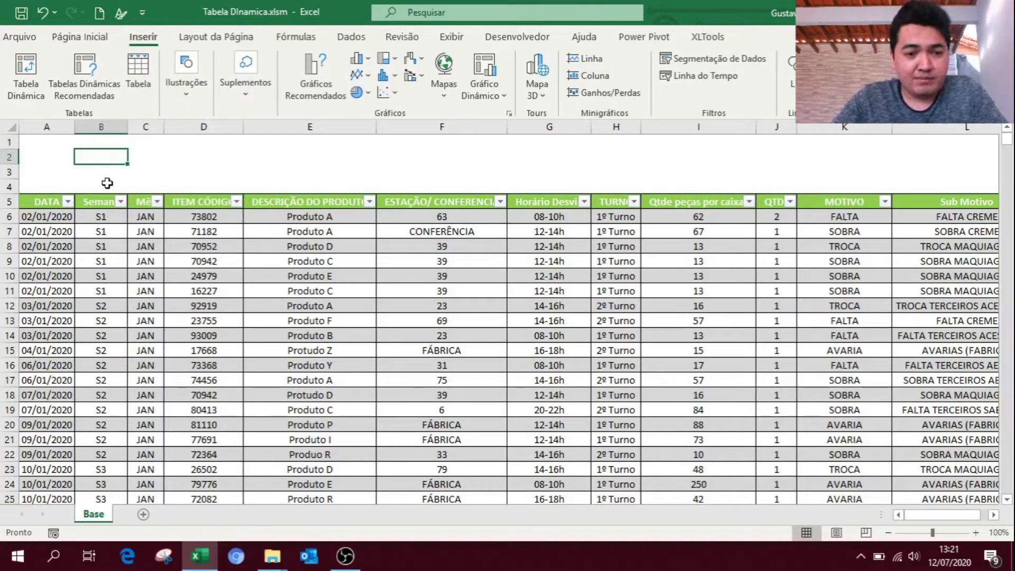
{"action": "left_click", "coordinate": [43, 202]}
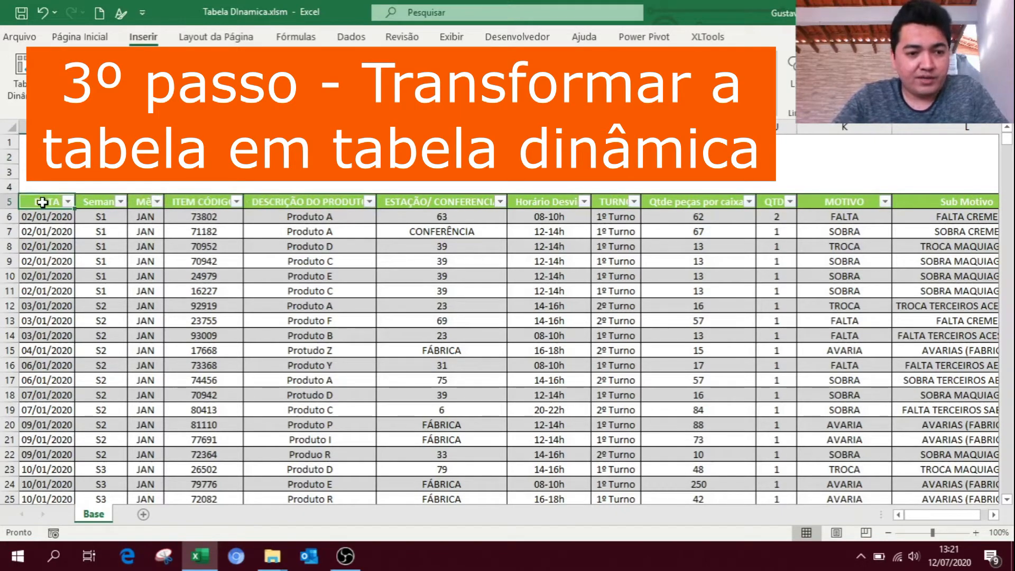
{"action": "left_click", "coordinate": [120, 202]}
{"action": "left_click", "coordinate": [222, 203]}
{"action": "left_click", "coordinate": [205, 201]}
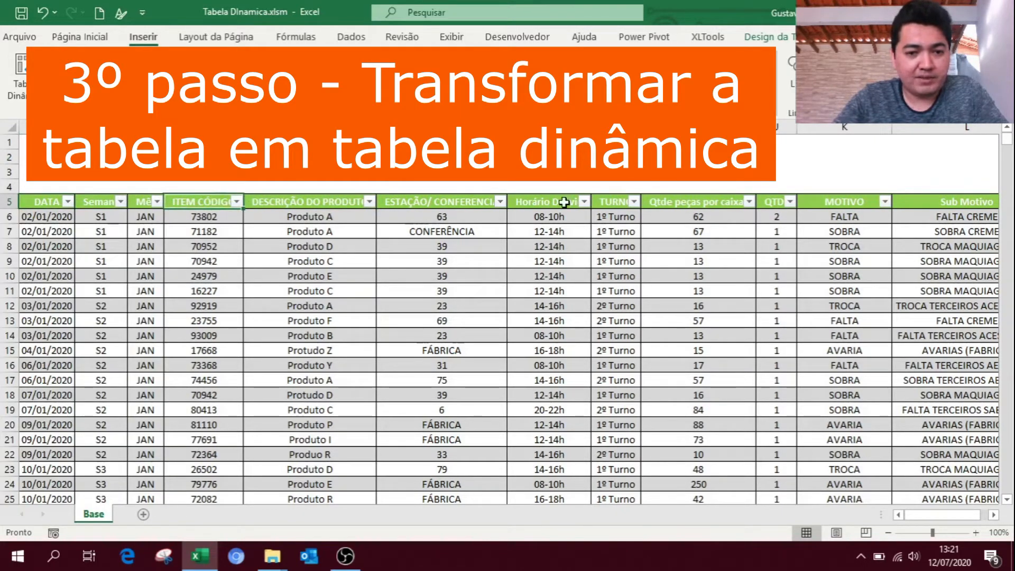
{"action": "left_click", "coordinate": [682, 204]}
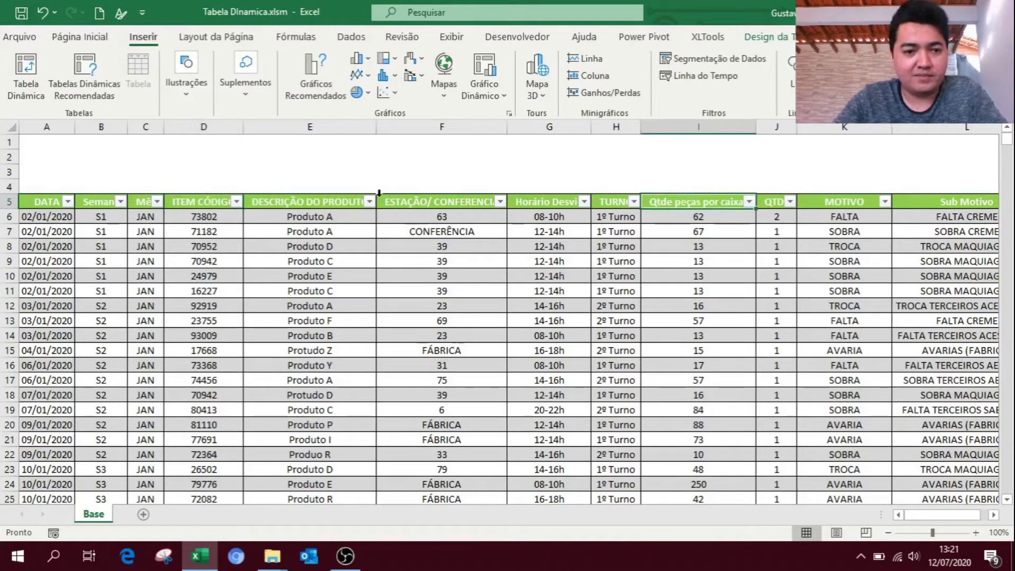
{"action": "left_click", "coordinate": [25, 87]}
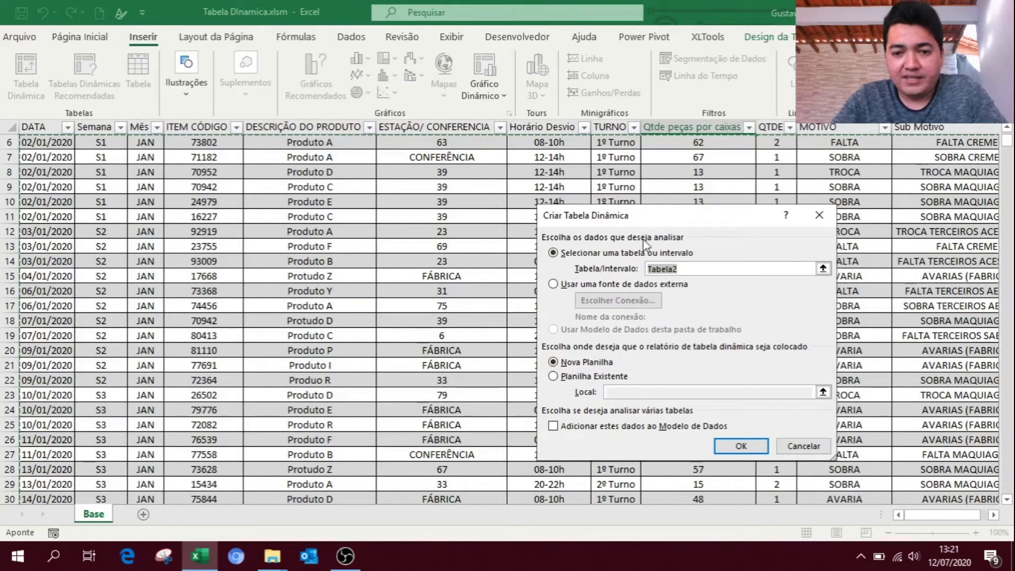
{"action": "left_click_drag", "start_coordinate": [636, 222], "coordinate": [370, 157]}
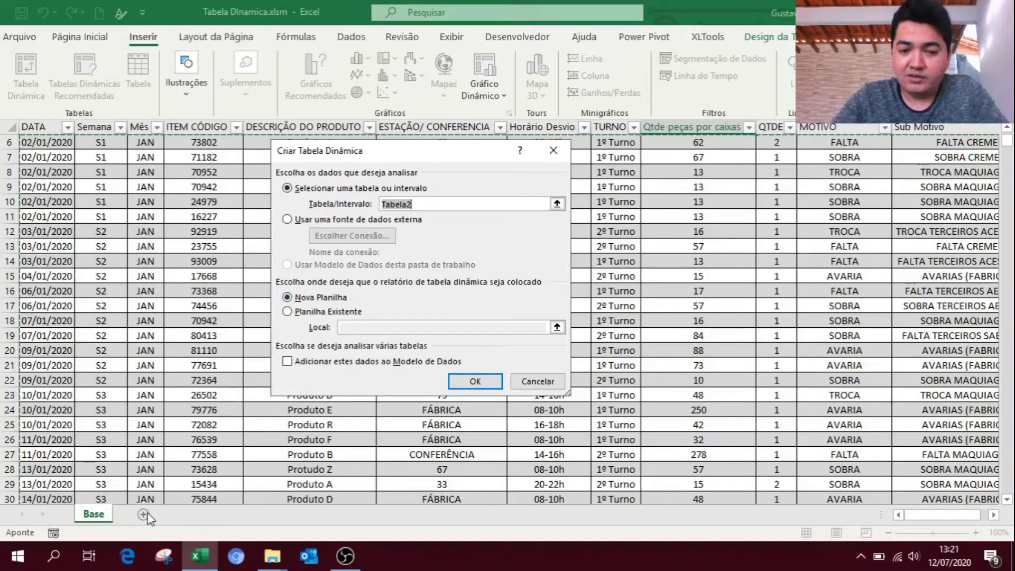
{"action": "left_click", "coordinate": [287, 312]}
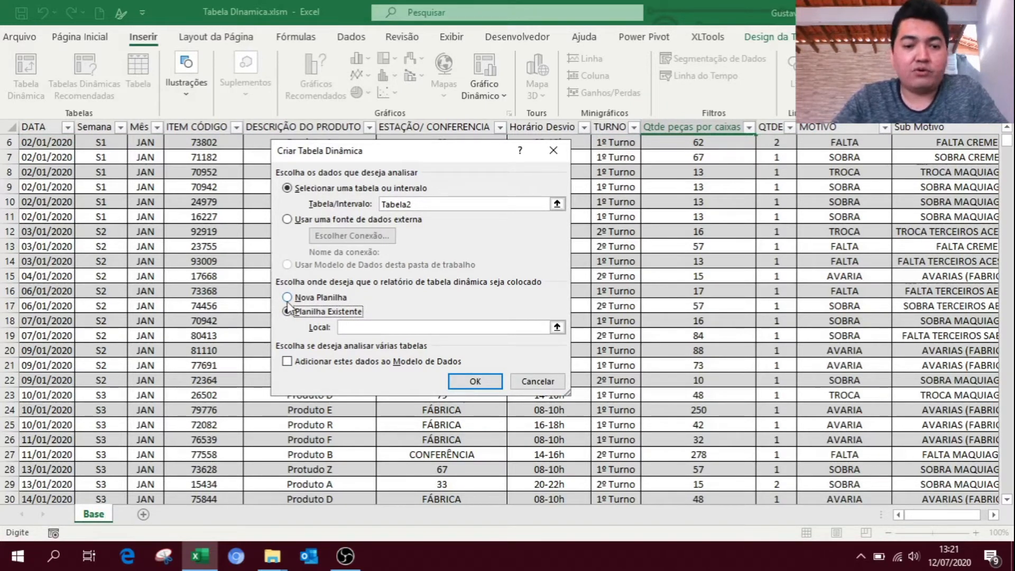
{"action": "left_click", "coordinate": [288, 299]}
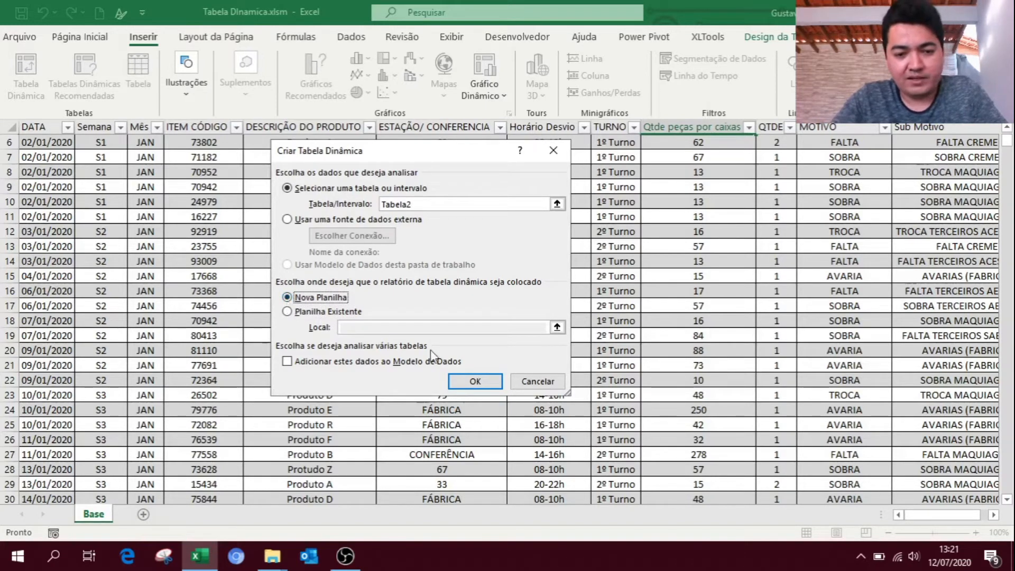
{"action": "left_click", "coordinate": [489, 384]}
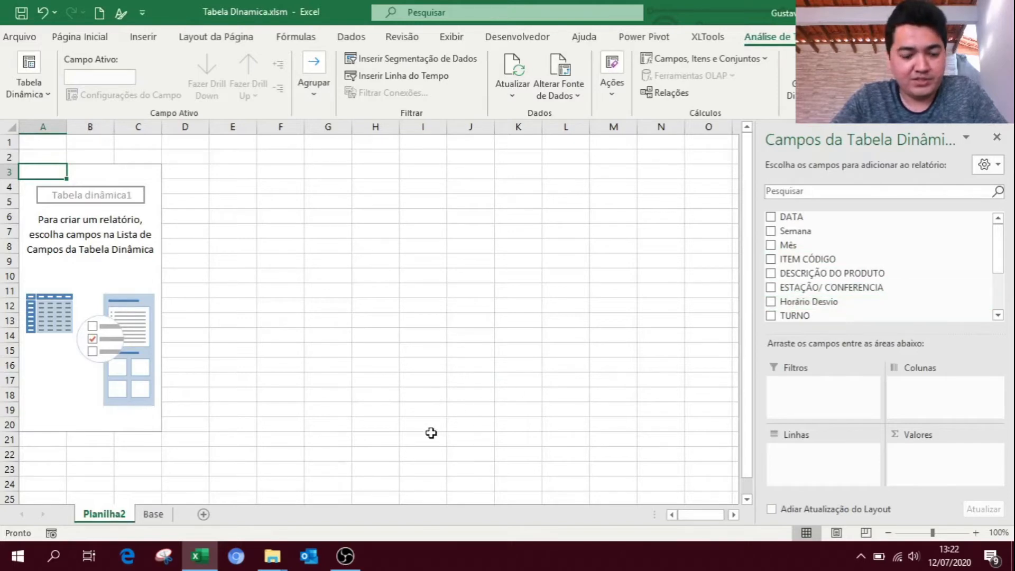
Rename the new pivot table sheet as Dinâmica and hide its gridlines
{"action": "double_click", "coordinate": [117, 517]}
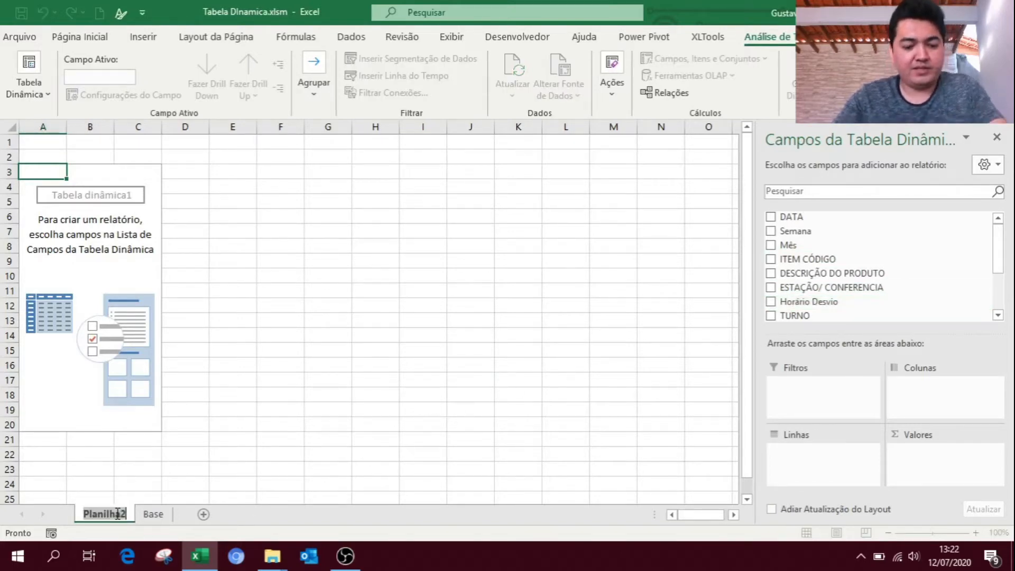
{"action": "type", "text": "Dinâmica"}
{"action": "key", "text": "Return"}
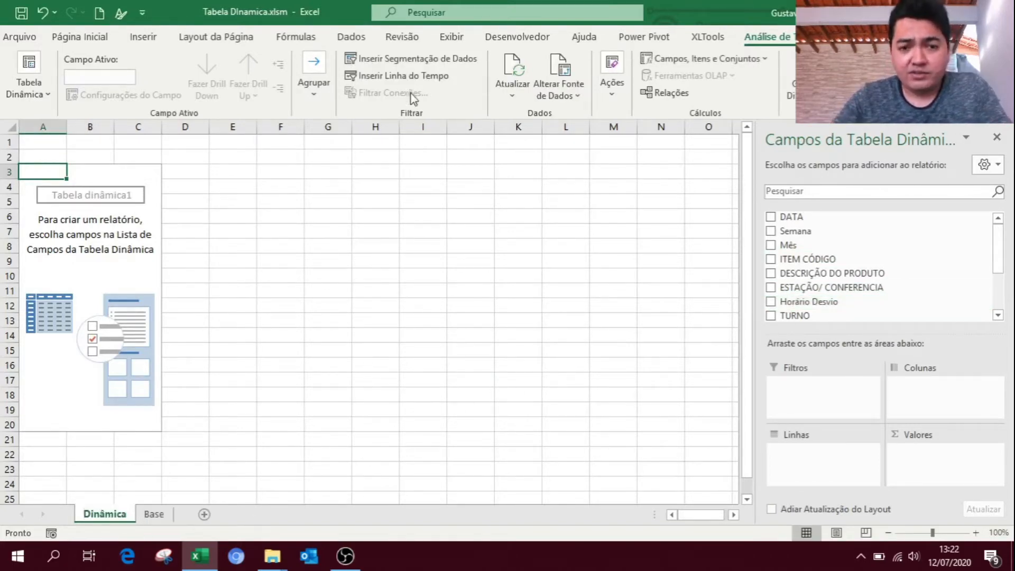
{"action": "left_click", "coordinate": [452, 38]}
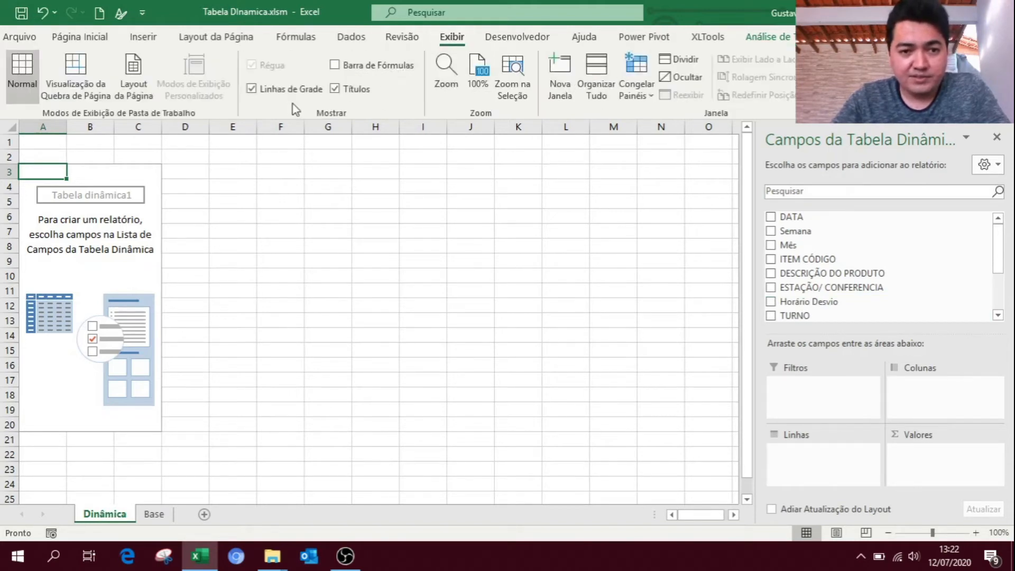
{"action": "left_click", "coordinate": [250, 89]}
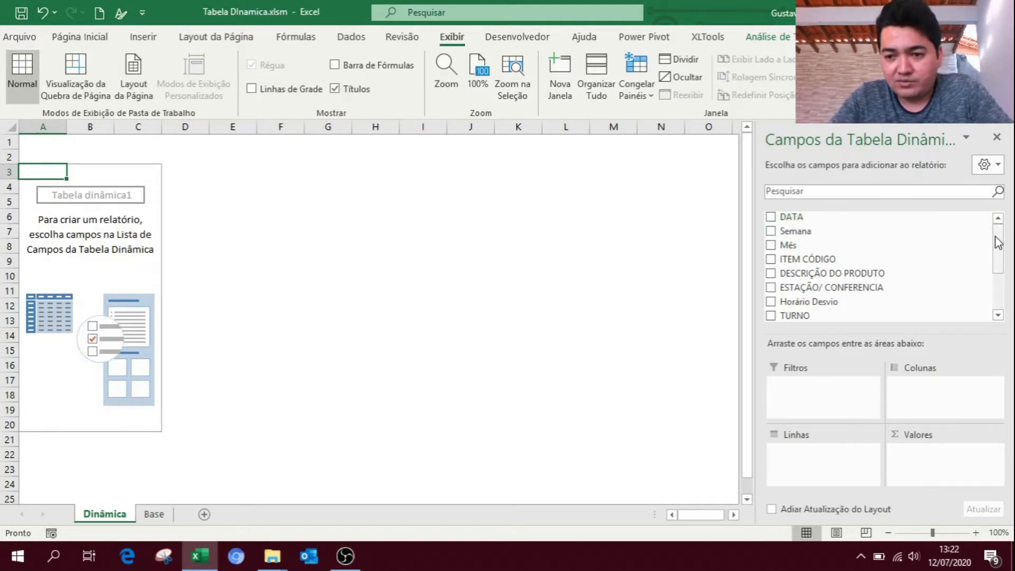
Examine the pivot table's field list and compare it with the column headers of the Base sheet, such as TURNO
{"action": "left_click_drag", "start_coordinate": [998, 242], "coordinate": [985, 280]}
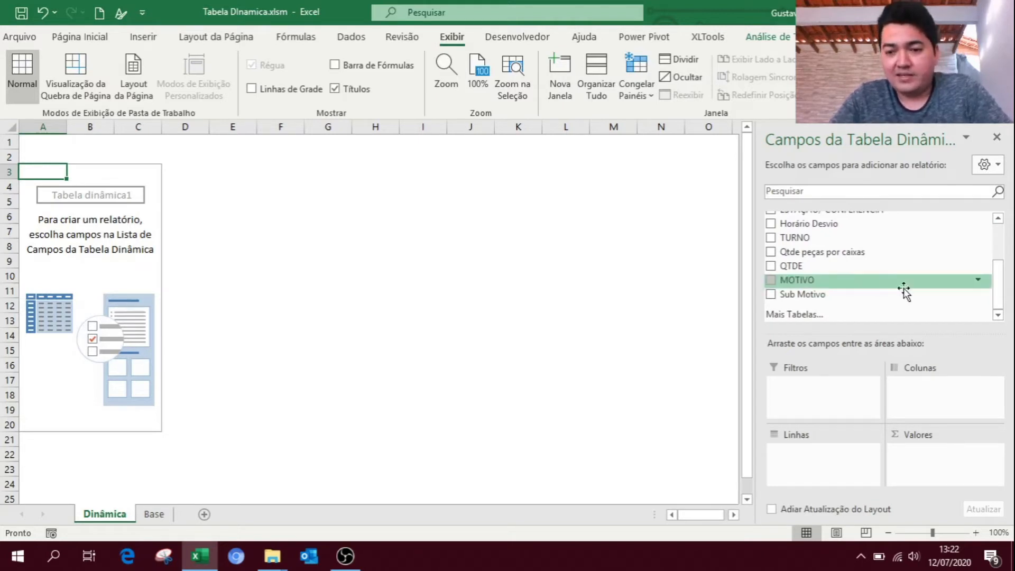
{"action": "left_click_drag", "start_coordinate": [998, 281], "coordinate": [997, 245]}
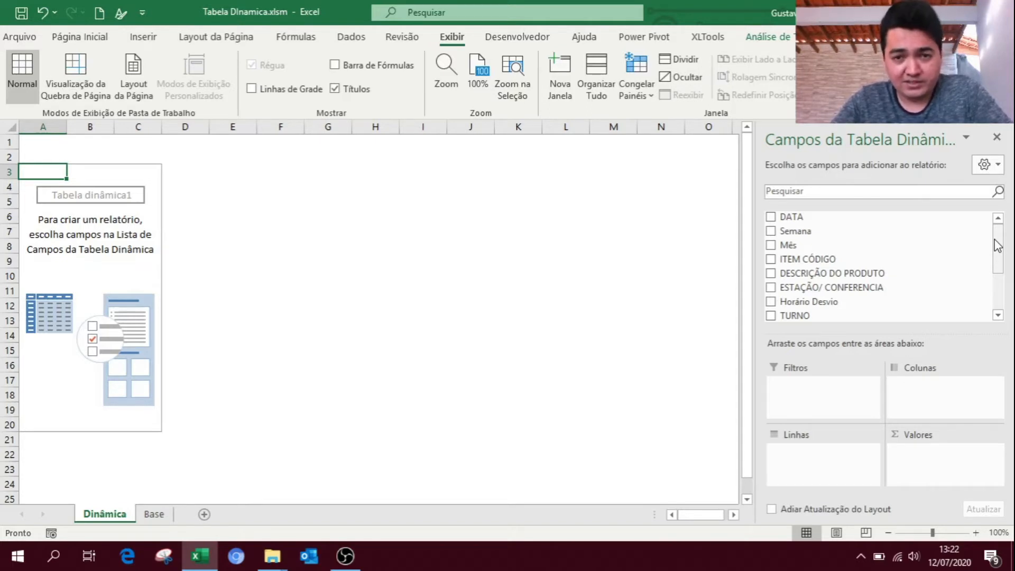
{"action": "left_click_drag", "start_coordinate": [998, 245], "coordinate": [998, 271]}
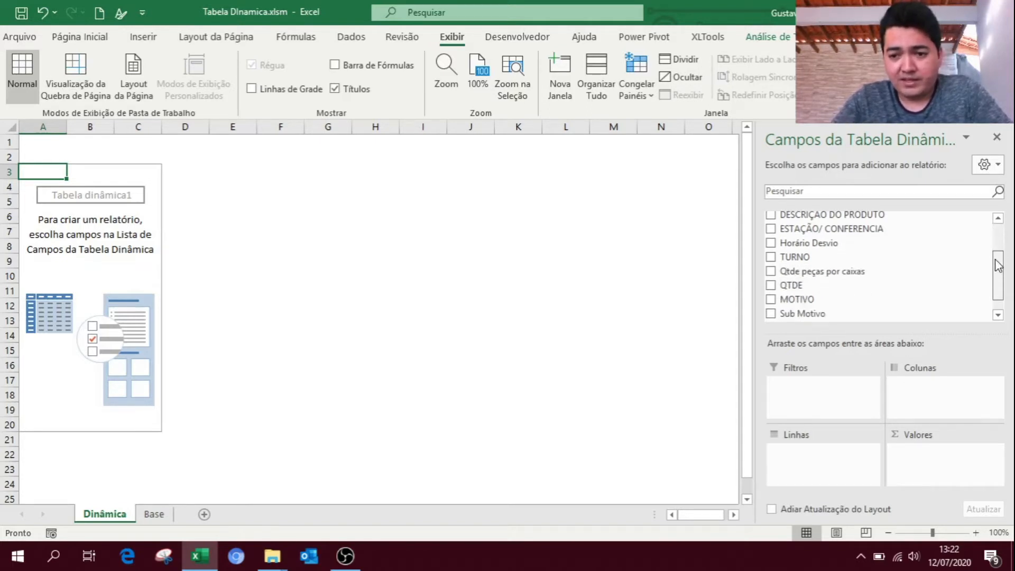
{"action": "left_click", "coordinate": [165, 514]}
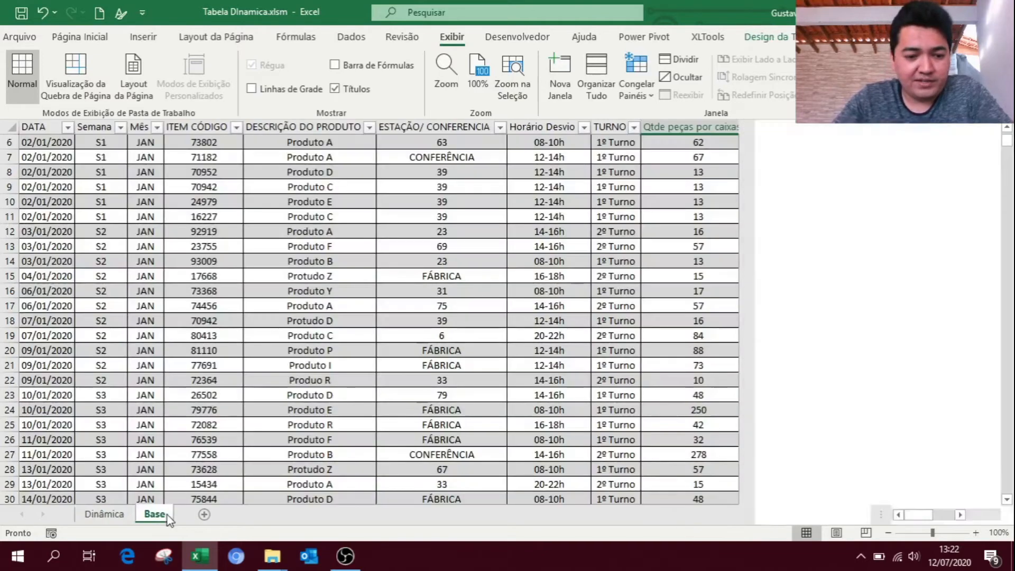
{"action": "scroll", "coordinate": [315, 302], "scroll_direction": "up", "scroll_amount": 2}
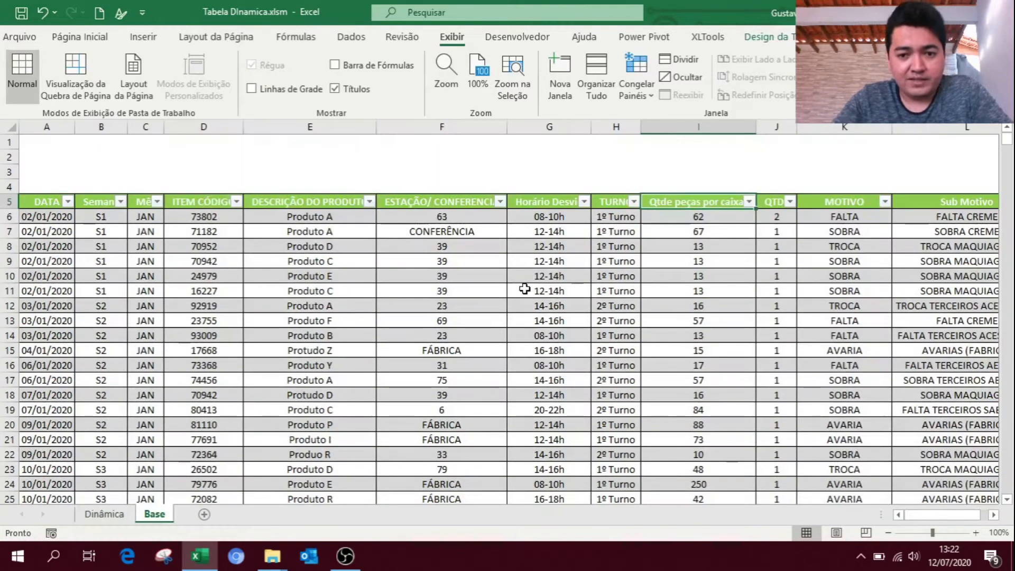
{"action": "left_click", "coordinate": [613, 127]}
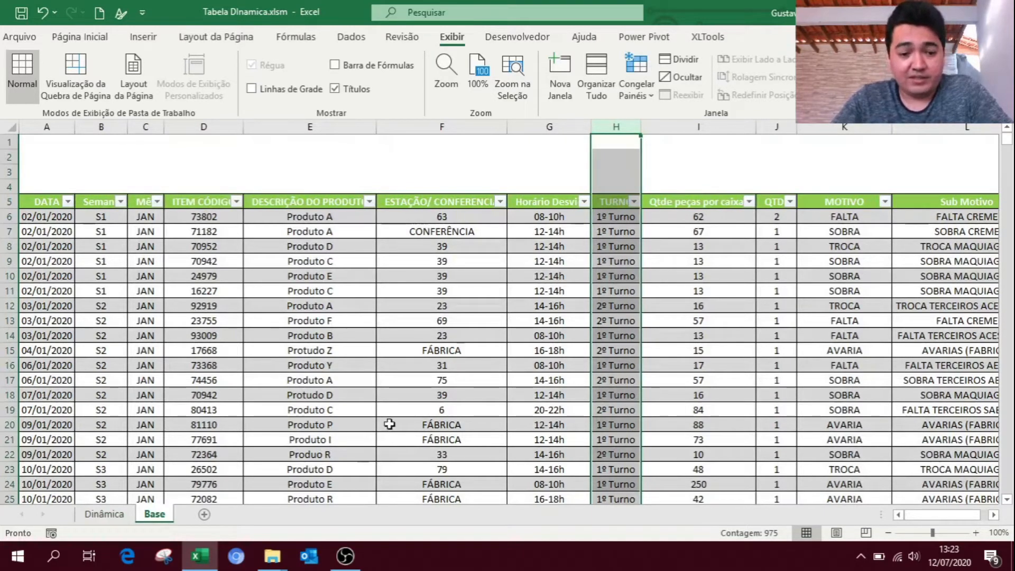
{"action": "left_click", "coordinate": [132, 518]}
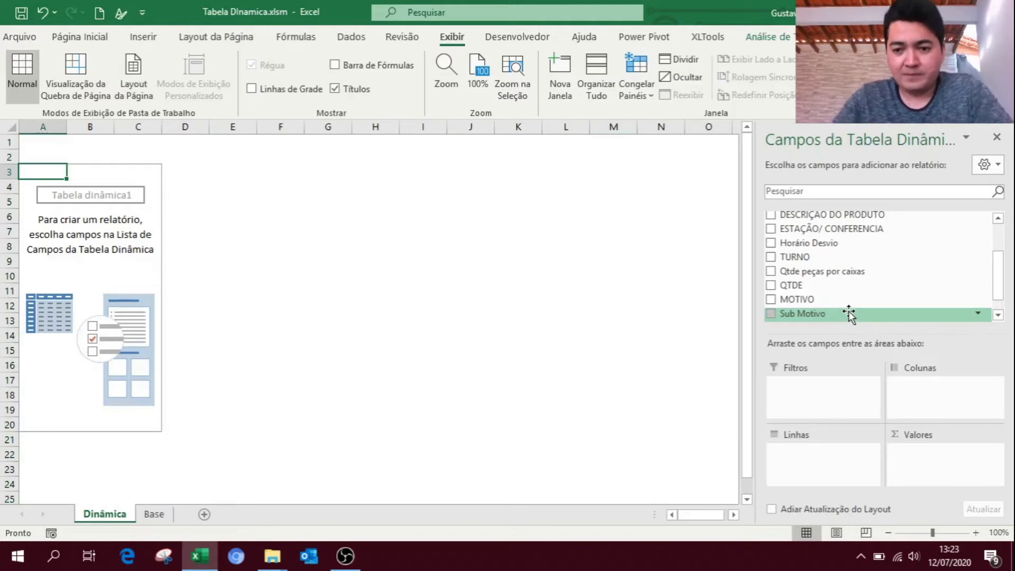
{"action": "scroll", "coordinate": [840, 309], "scroll_direction": "up", "scroll_amount": 2}
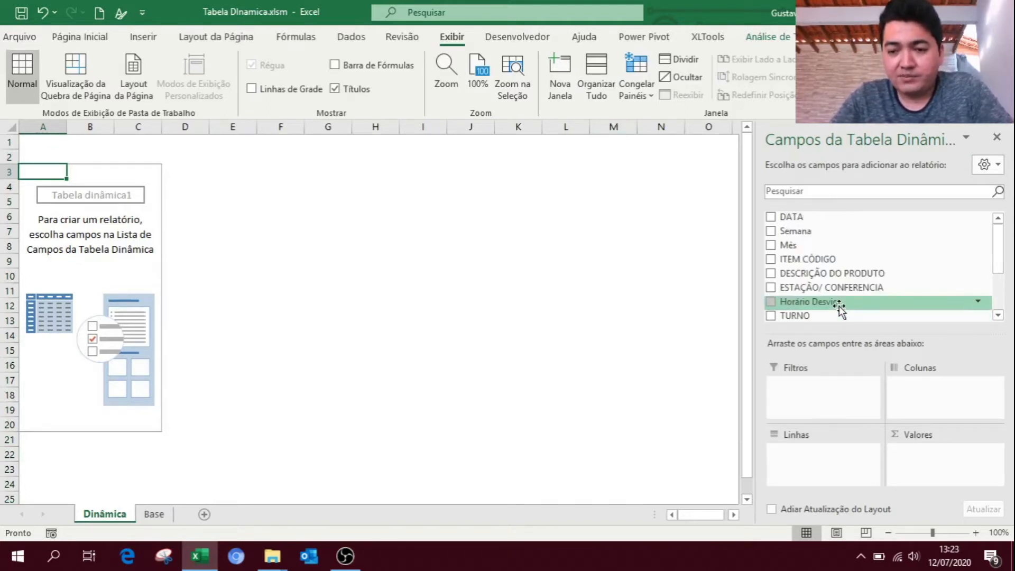
{"action": "scroll", "coordinate": [840, 309], "scroll_direction": "down", "scroll_amount": 2}
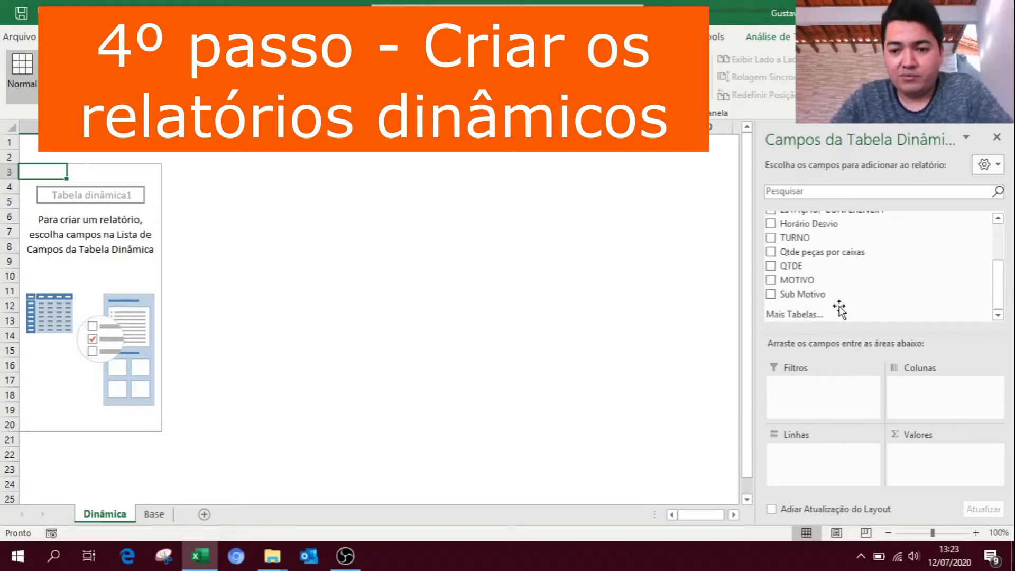
{"action": "left_click_drag", "start_coordinate": [998, 288], "coordinate": [1009, 227]}
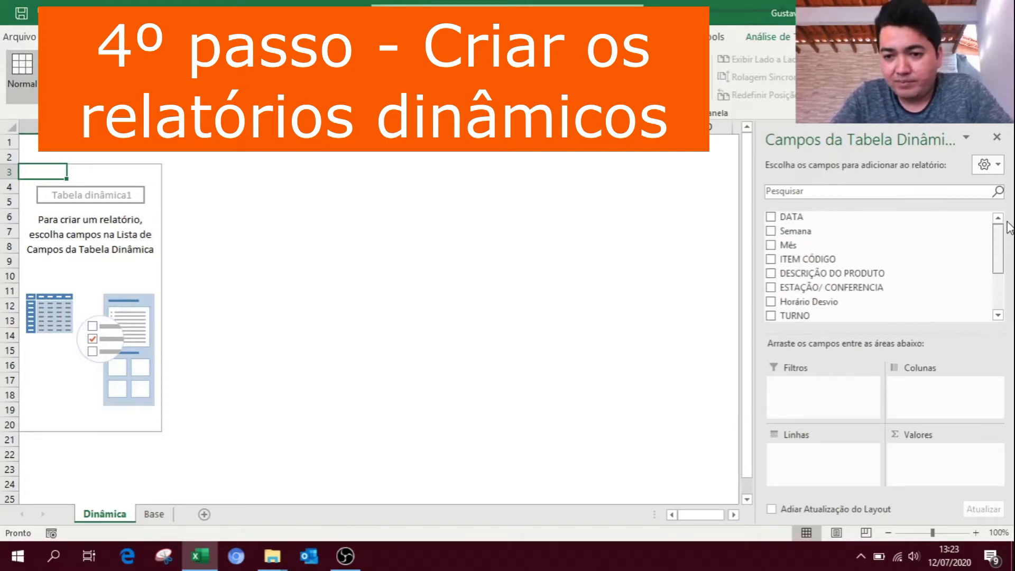
{"action": "scroll", "coordinate": [809, 262], "scroll_direction": "down", "scroll_amount": 2}
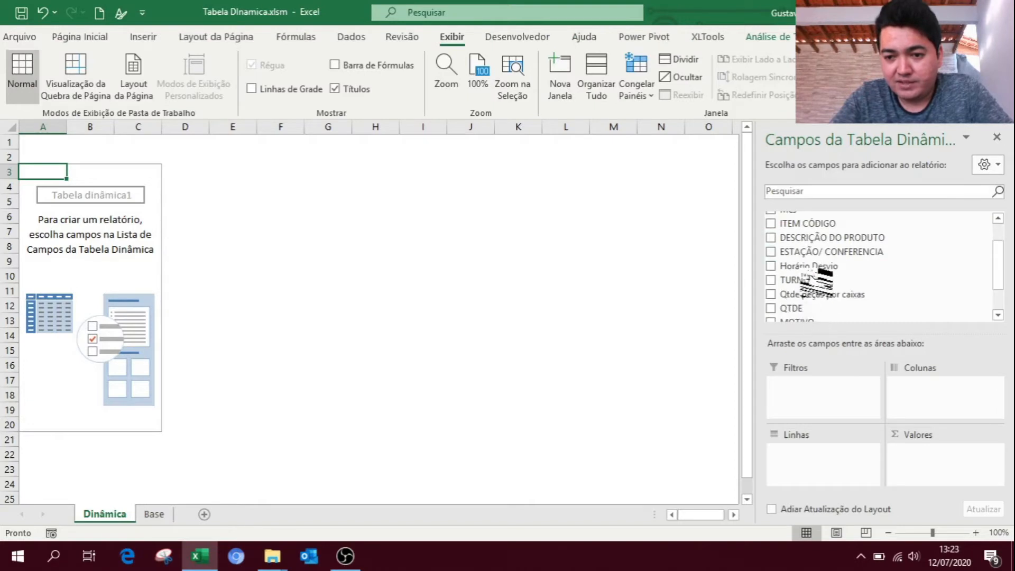
{"action": "scroll", "coordinate": [809, 262], "scroll_direction": "up", "scroll_amount": 1}
{"action": "scroll", "coordinate": [806, 307], "scroll_direction": "down", "scroll_amount": 2}
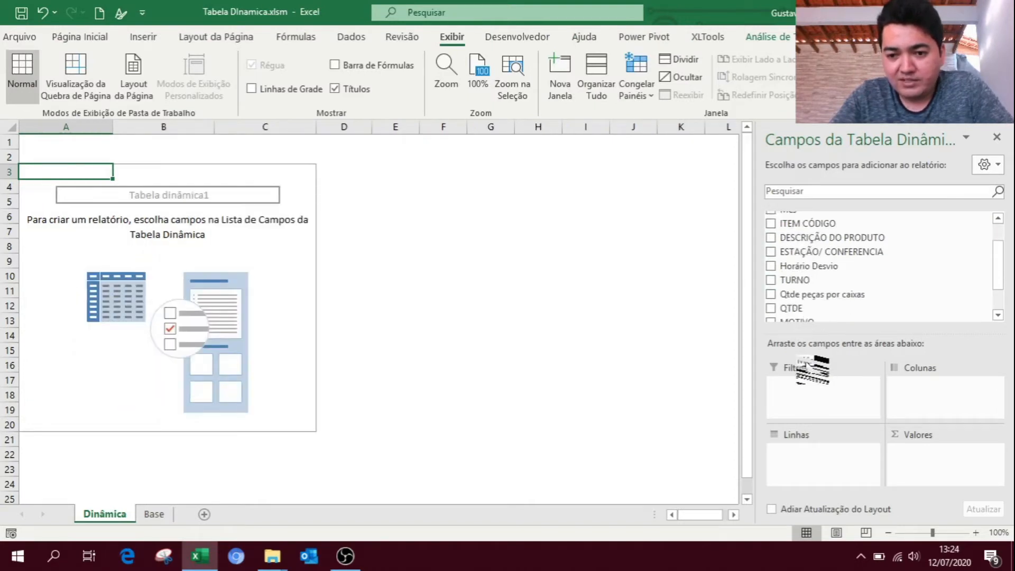
{"action": "scroll", "coordinate": [839, 278], "scroll_direction": "down", "scroll_amount": 1}
{"action": "scroll", "coordinate": [830, 255], "scroll_direction": "up", "scroll_amount": 3}
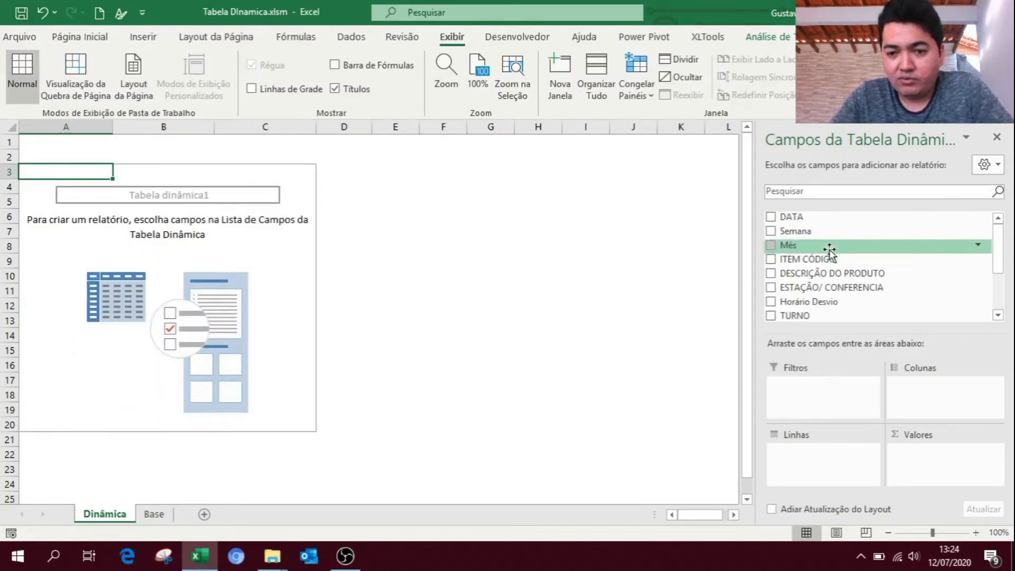
Try the Mês field as row labels and take it back out of the pivot table
{"action": "left_click", "coordinate": [771, 246]}
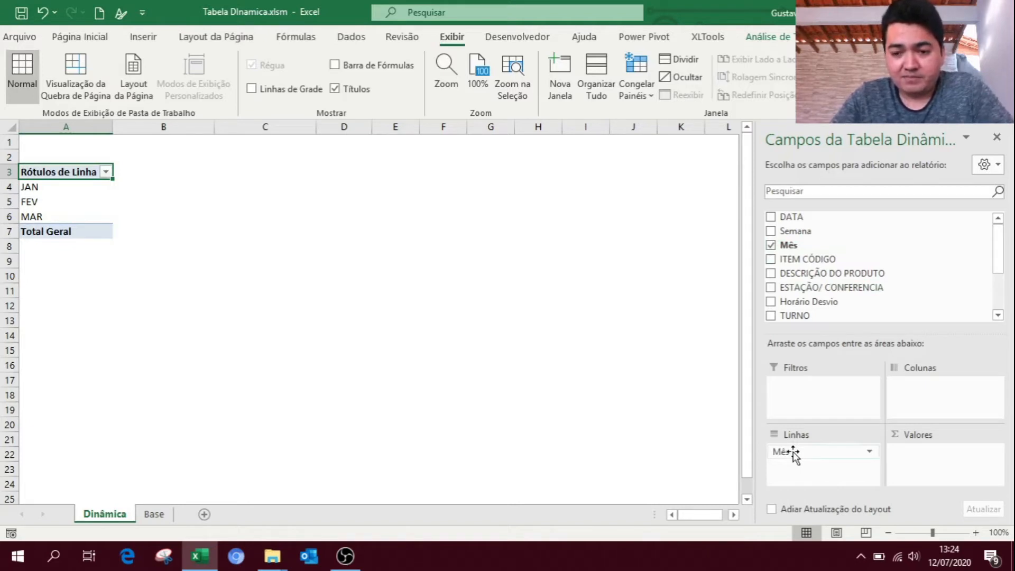
{"action": "left_click_drag", "start_coordinate": [793, 452], "coordinate": [786, 288]}
{"action": "scroll", "coordinate": [787, 286], "scroll_direction": "up", "scroll_amount": 1}
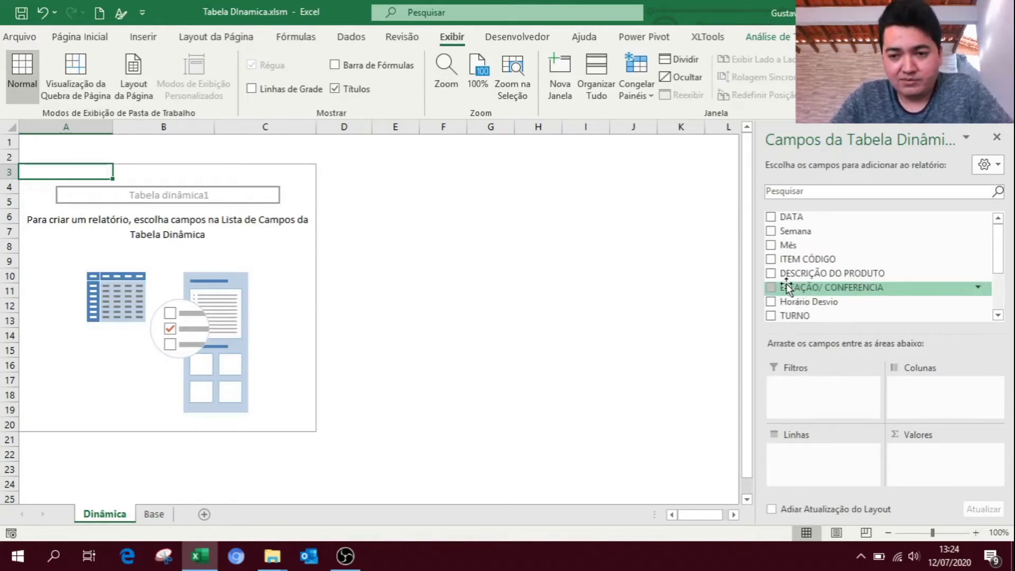
Build the pivot report with Mês as the row field and the sum of QTDE as values, and check the JAN row
{"action": "left_click", "coordinate": [770, 246]}
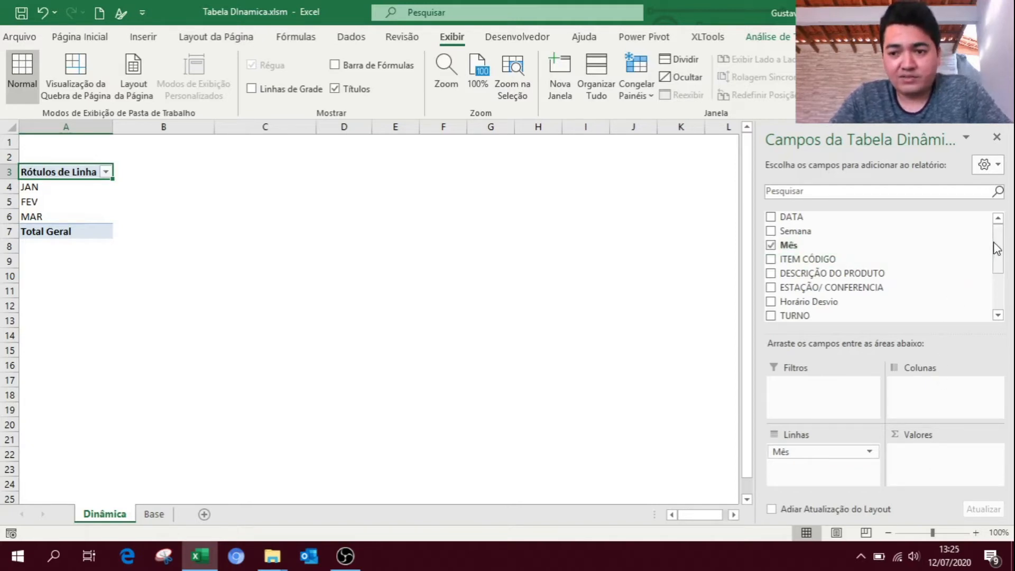
{"action": "left_click_drag", "start_coordinate": [997, 249], "coordinate": [994, 293]}
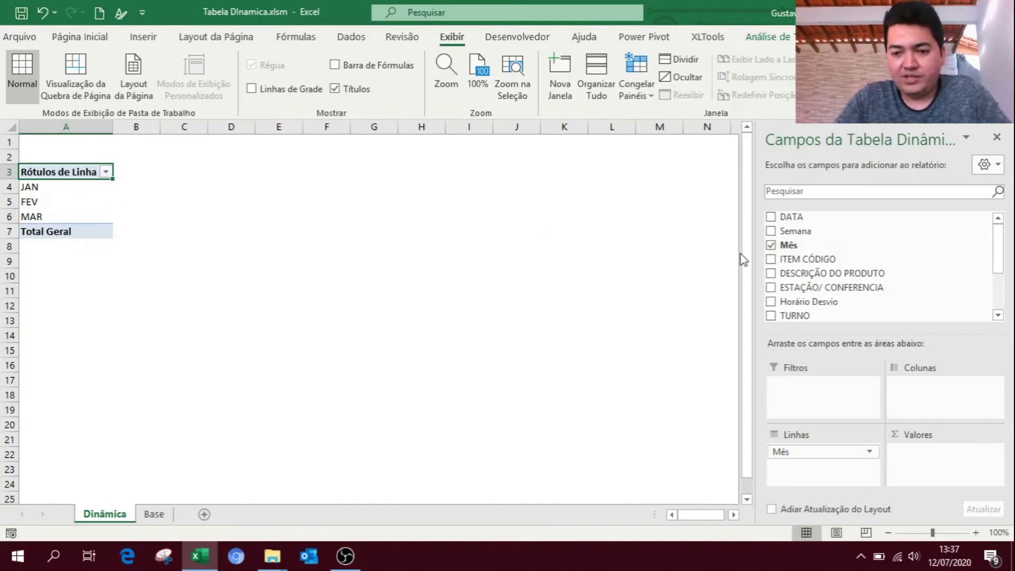
{"action": "left_click_drag", "start_coordinate": [1001, 245], "coordinate": [990, 288]}
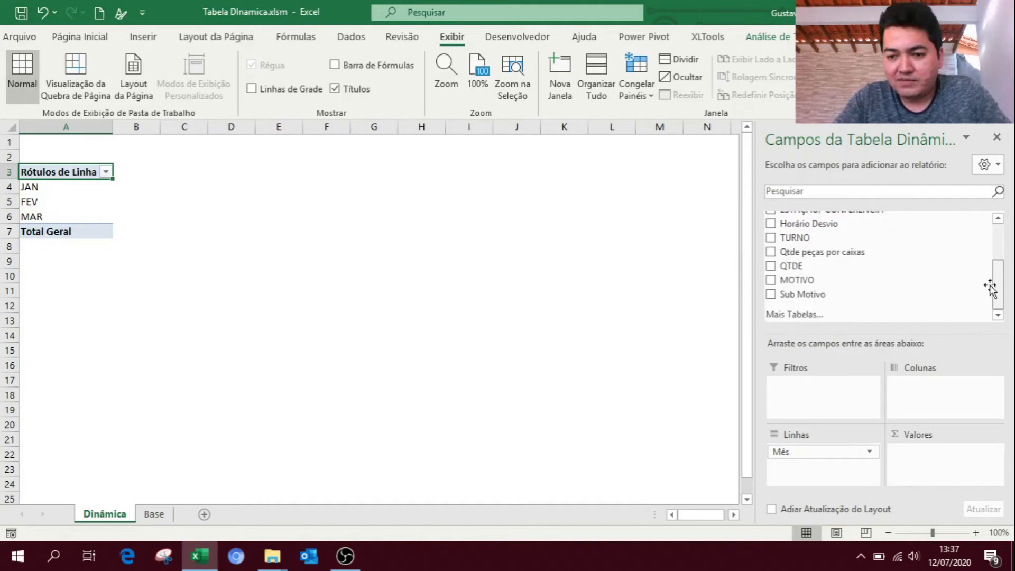
{"action": "left_click_drag", "start_coordinate": [806, 265], "coordinate": [928, 471]}
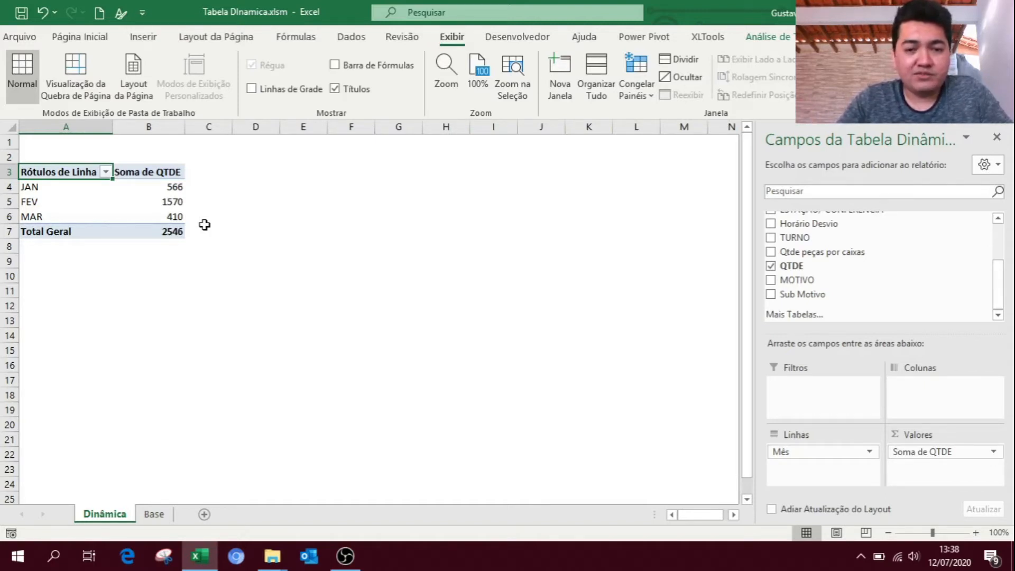
{"action": "left_click", "coordinate": [173, 187]}
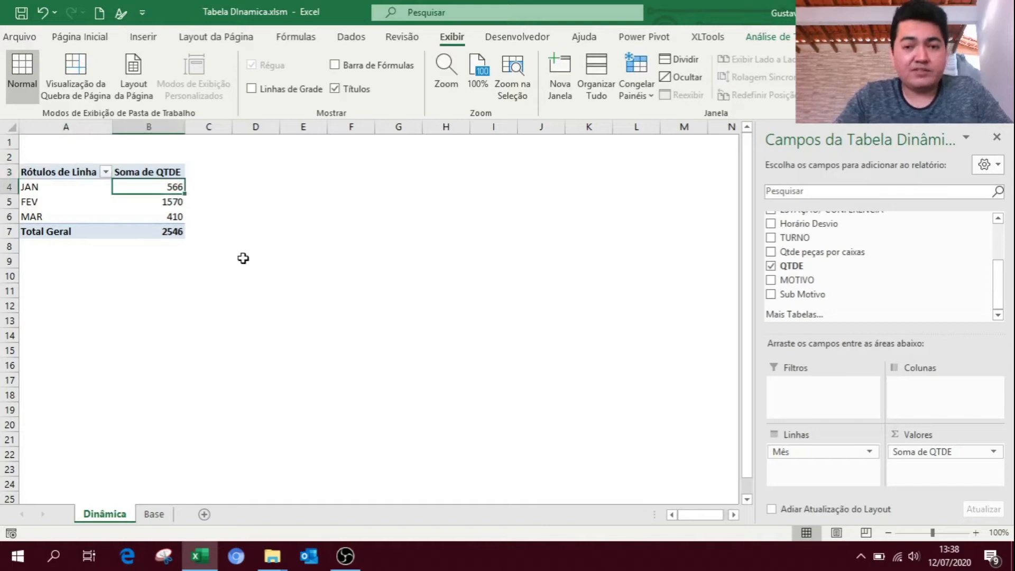
{"action": "left_click_drag", "start_coordinate": [174, 186], "coordinate": [91, 188]}
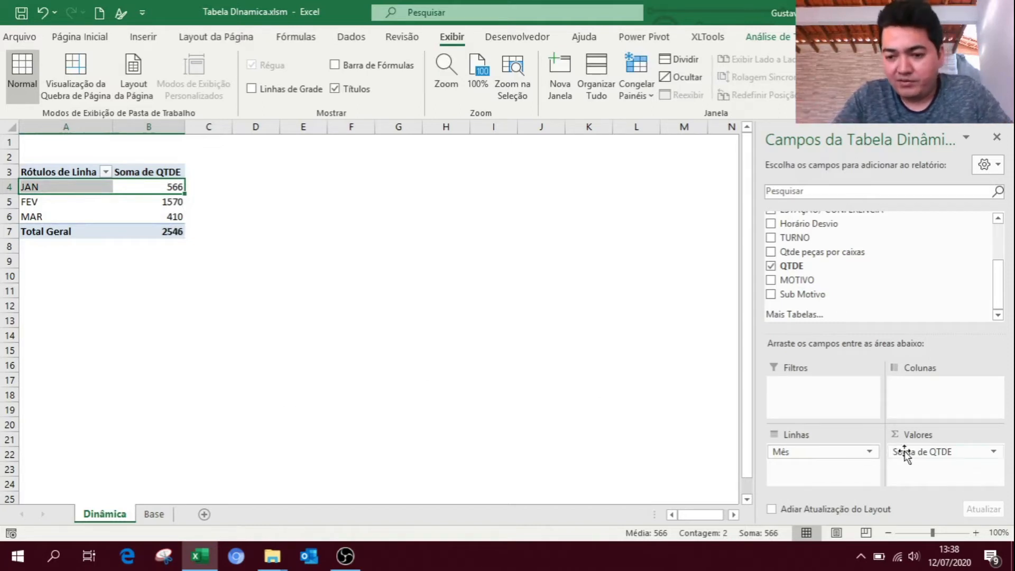
Show the sum of QTDE in the monthly pivot table as % do Total Geral
{"action": "left_click", "coordinate": [995, 453]}
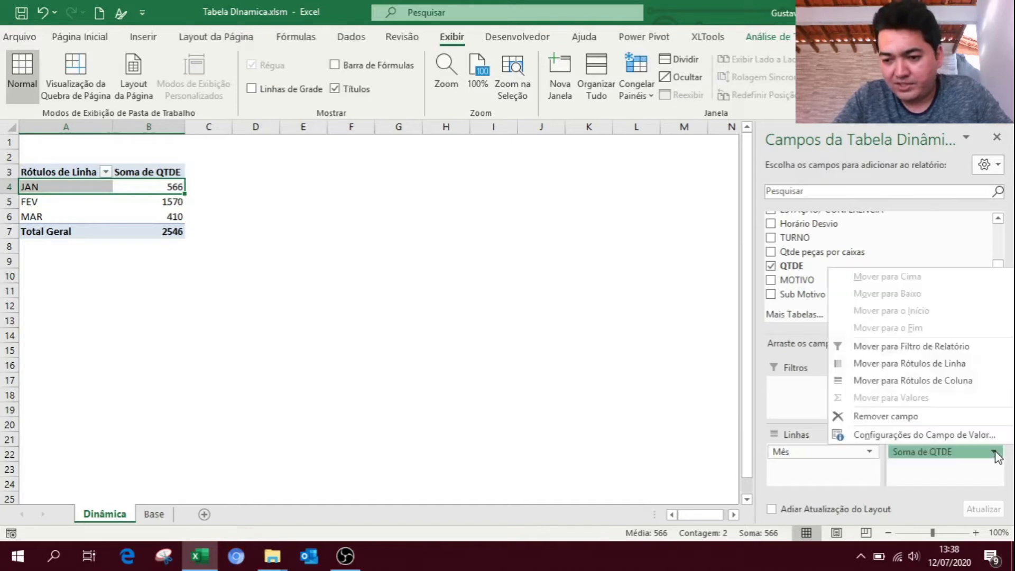
{"action": "left_click", "coordinate": [963, 476]}
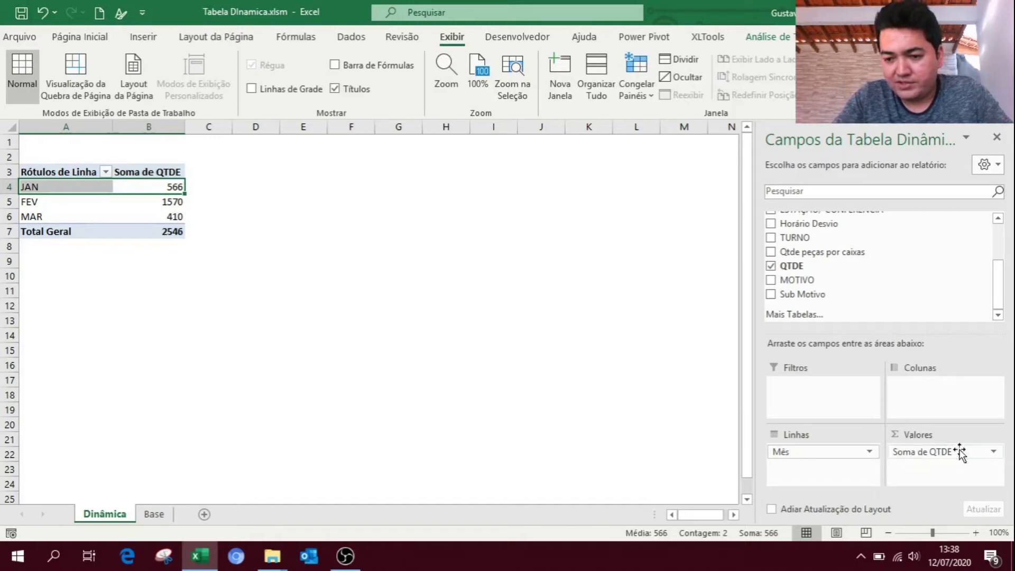
{"action": "left_click", "coordinate": [994, 454]}
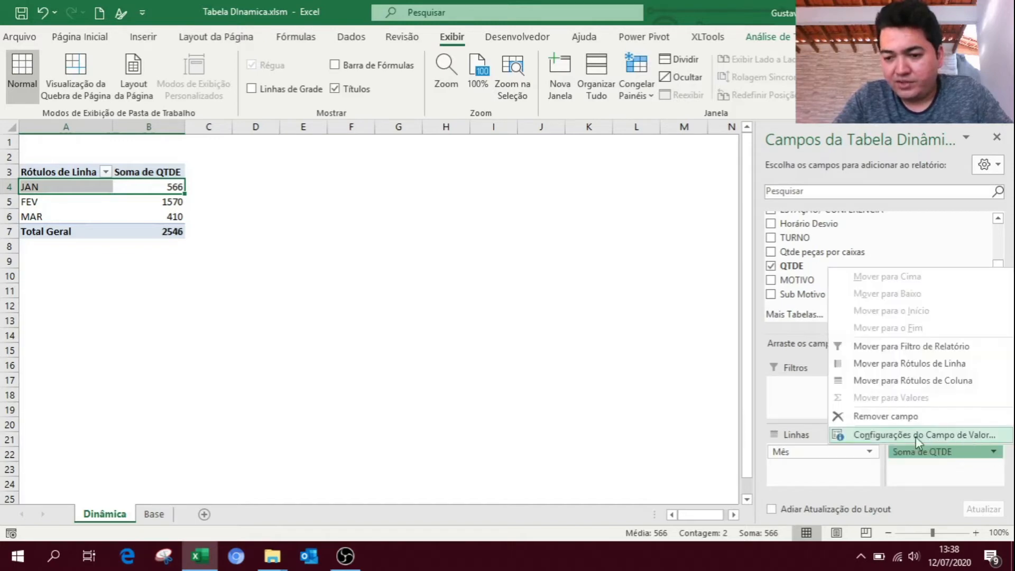
{"action": "left_click", "coordinate": [934, 436]}
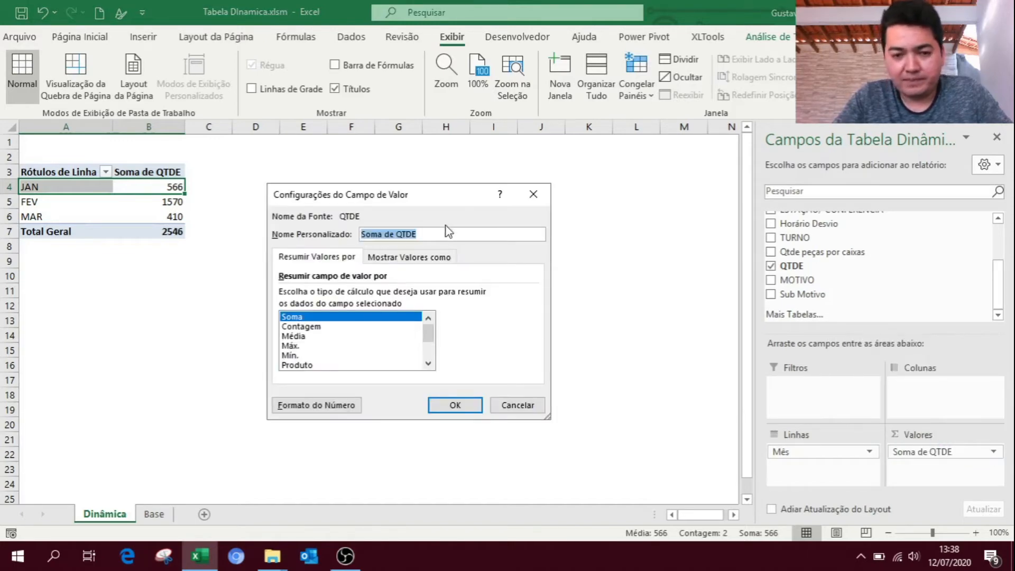
{"action": "left_click_drag", "start_coordinate": [435, 202], "coordinate": [430, 187]}
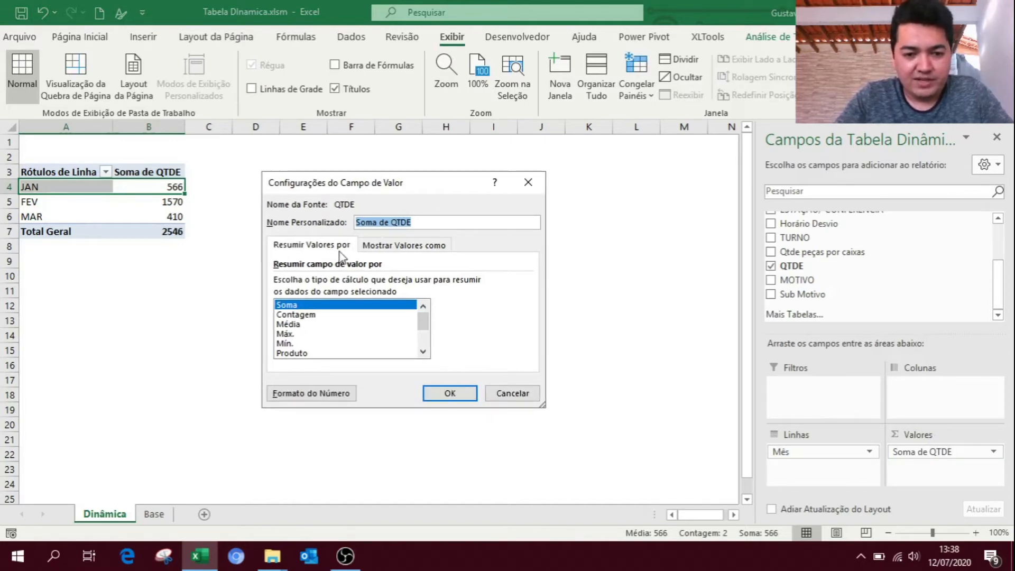
{"action": "left_click", "coordinate": [390, 246]}
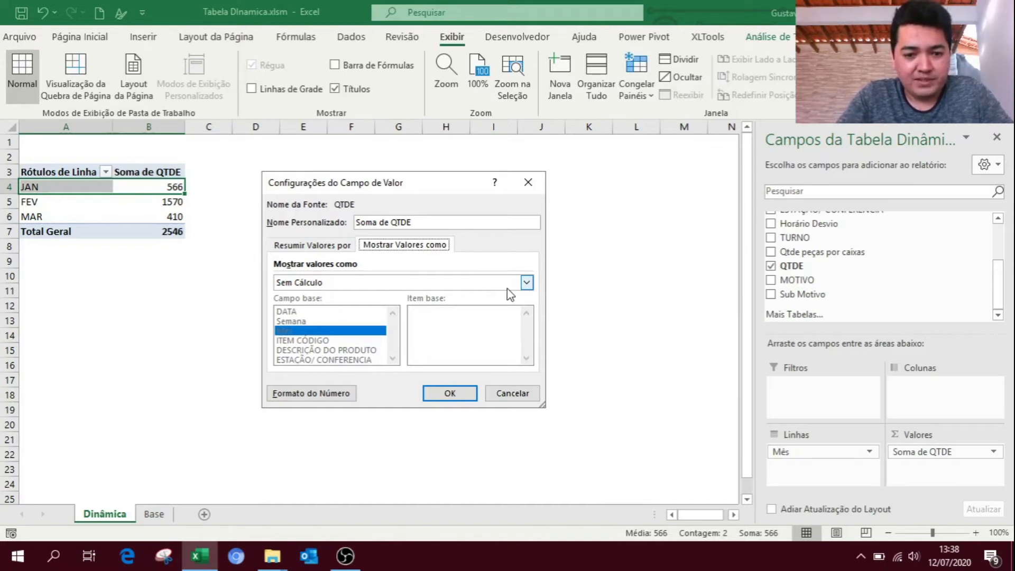
{"action": "left_click", "coordinate": [527, 282]}
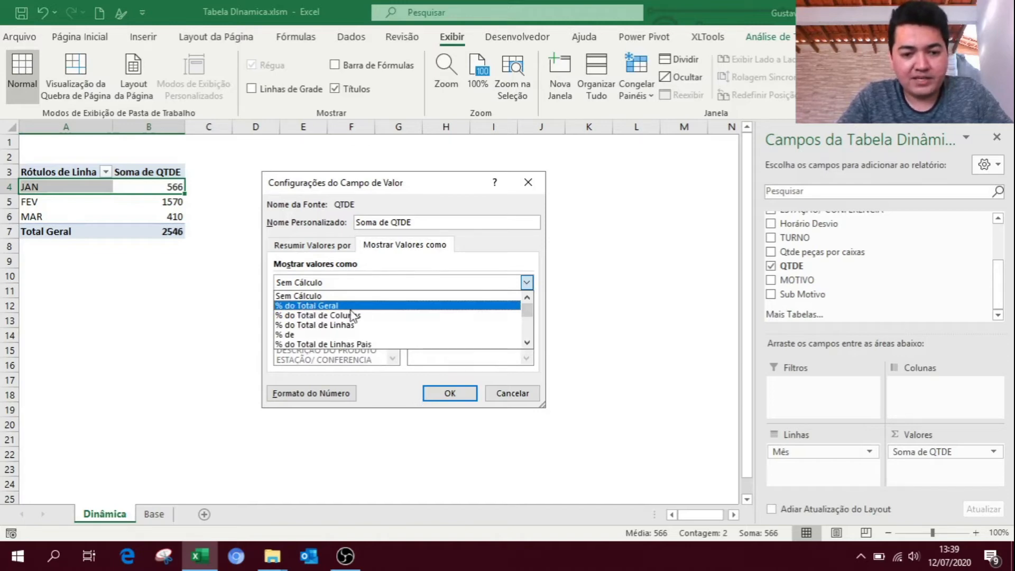
{"action": "left_click", "coordinate": [334, 307]}
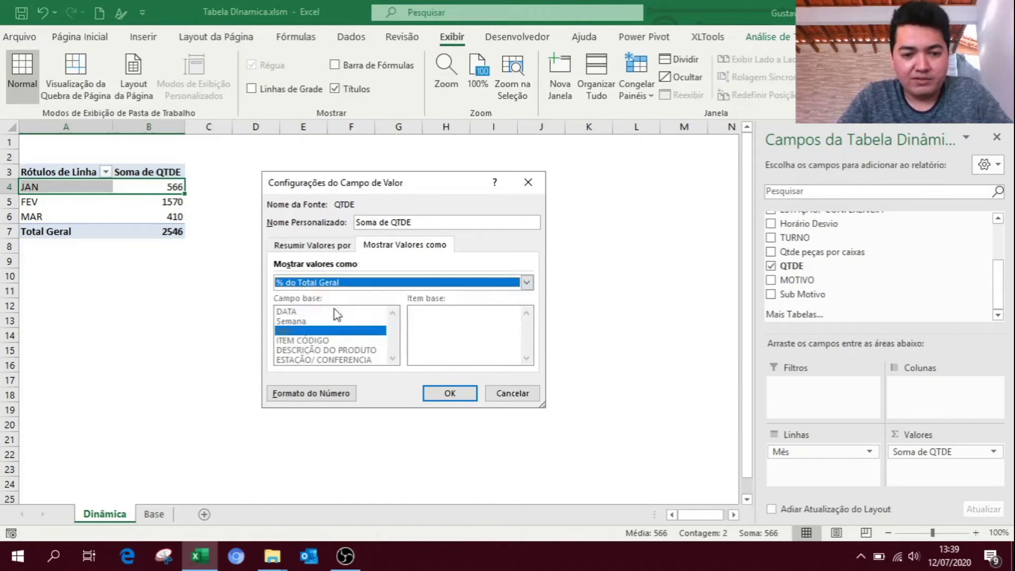
{"action": "left_click", "coordinate": [446, 392]}
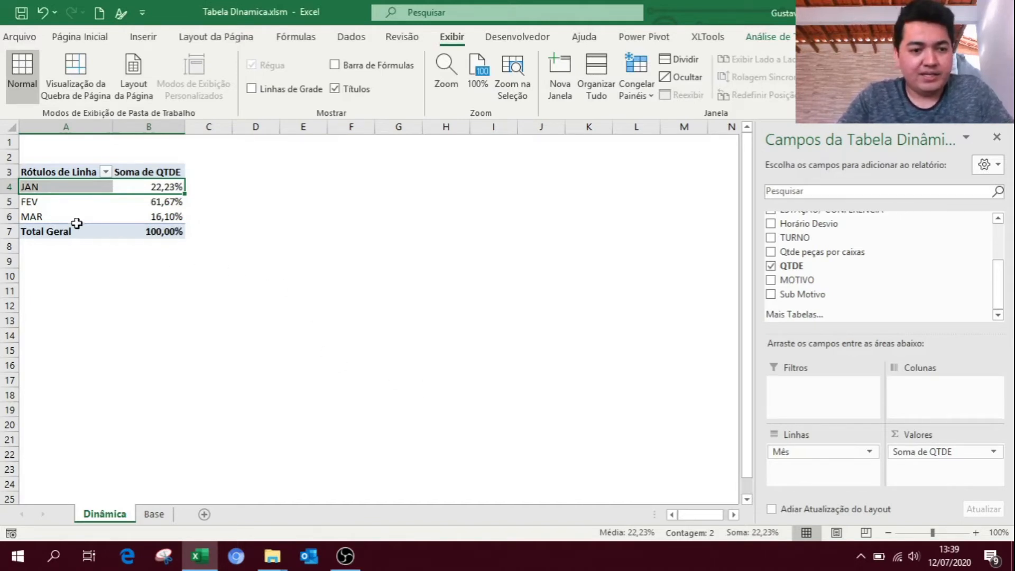
Check the percentage shares of JAN, MAR and FEV in the monthly pivot table
{"action": "left_click_drag", "start_coordinate": [48, 189], "coordinate": [145, 180]}
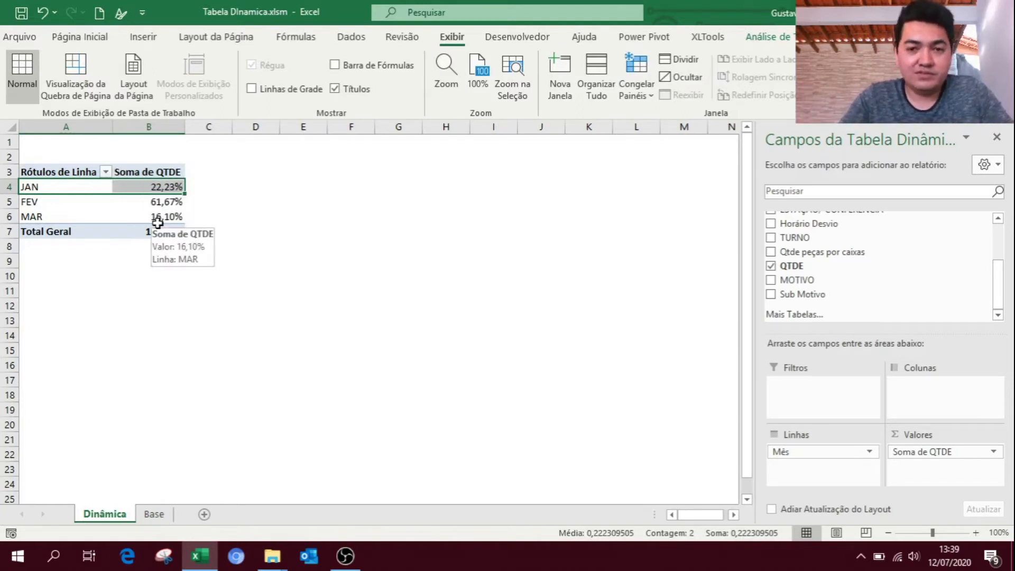
{"action": "left_click", "coordinate": [143, 218]}
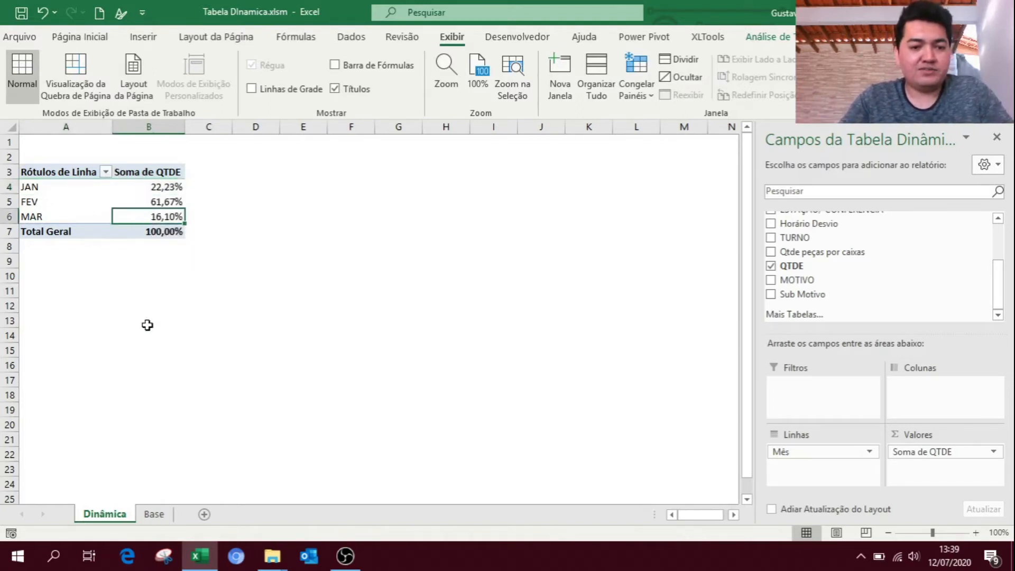
{"action": "left_click", "coordinate": [170, 202]}
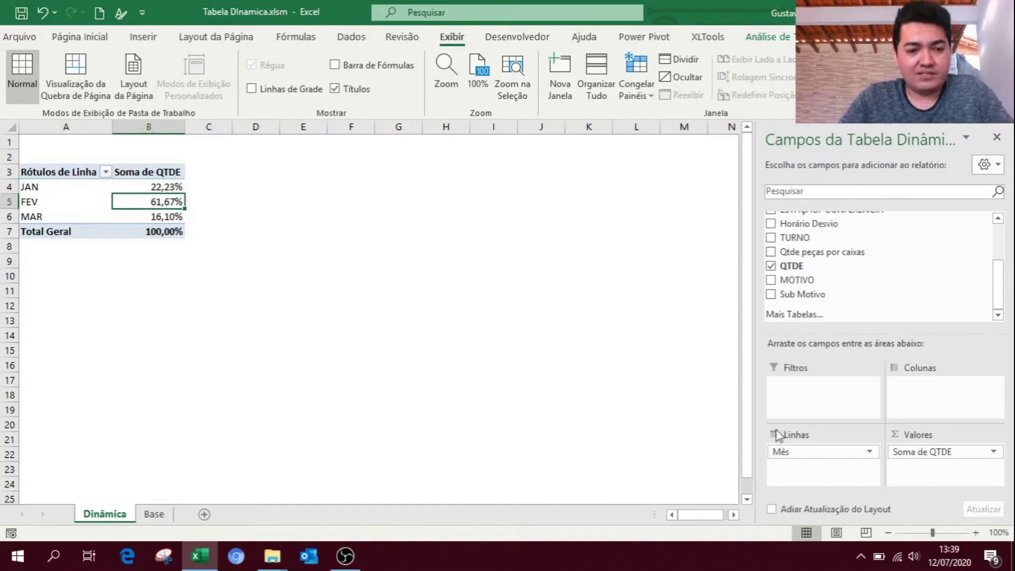
Go through the summary functions Média, Máx., Mín., Contagem and Soma for the QTDE value field without applying any
{"action": "left_click", "coordinate": [992, 452]}
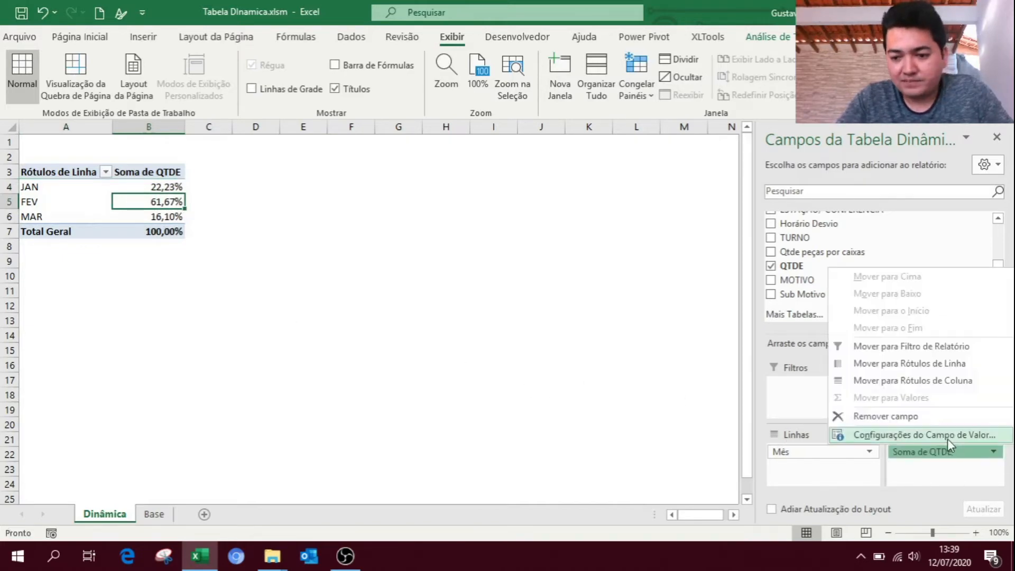
{"action": "left_click", "coordinate": [947, 434]}
{"action": "left_click", "coordinate": [290, 324]}
{"action": "left_click", "coordinate": [291, 334]}
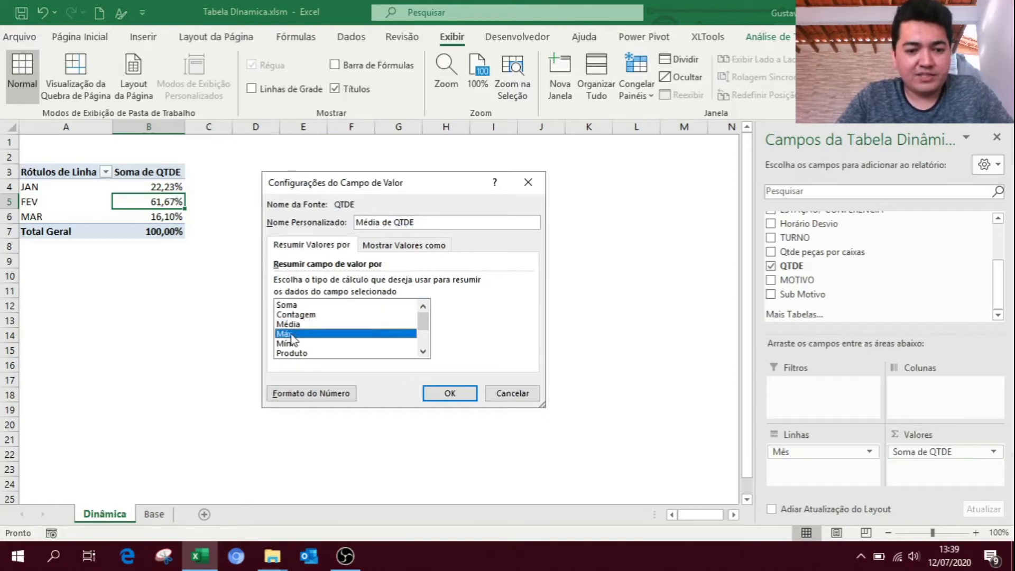
{"action": "left_click", "coordinate": [291, 342]}
{"action": "left_click", "coordinate": [308, 315]}
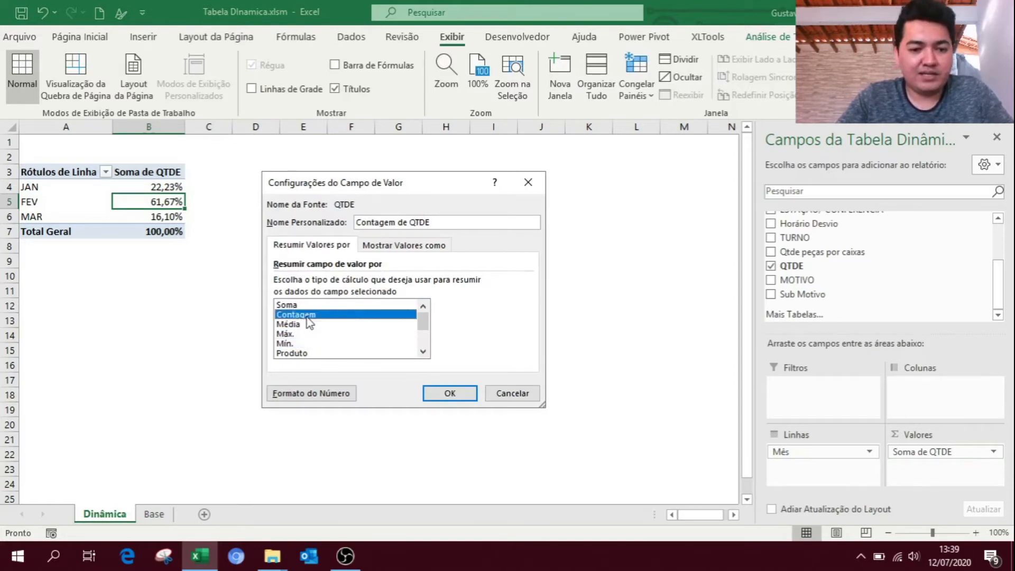
{"action": "left_click", "coordinate": [303, 305]}
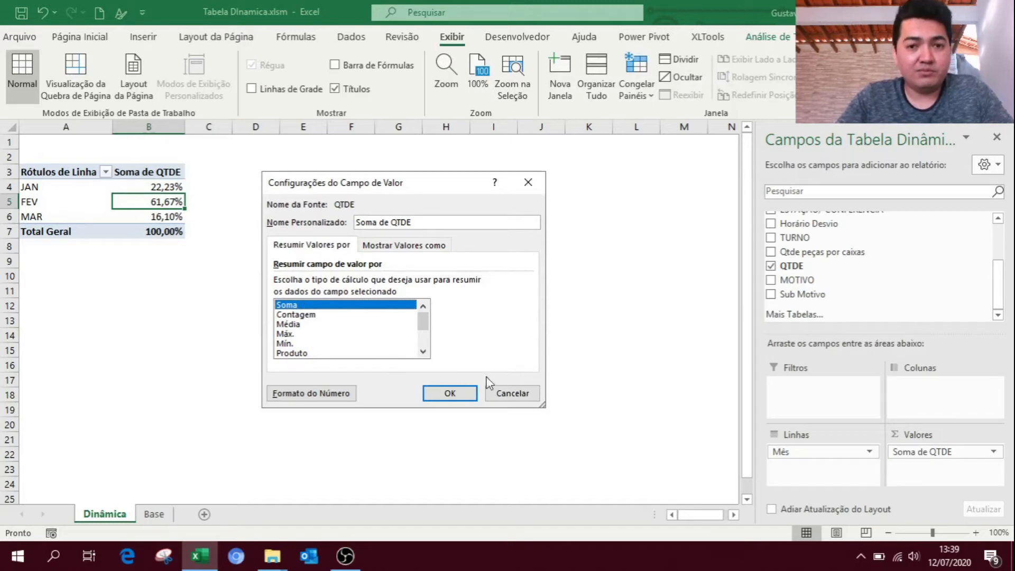
{"action": "left_click", "coordinate": [511, 395]}
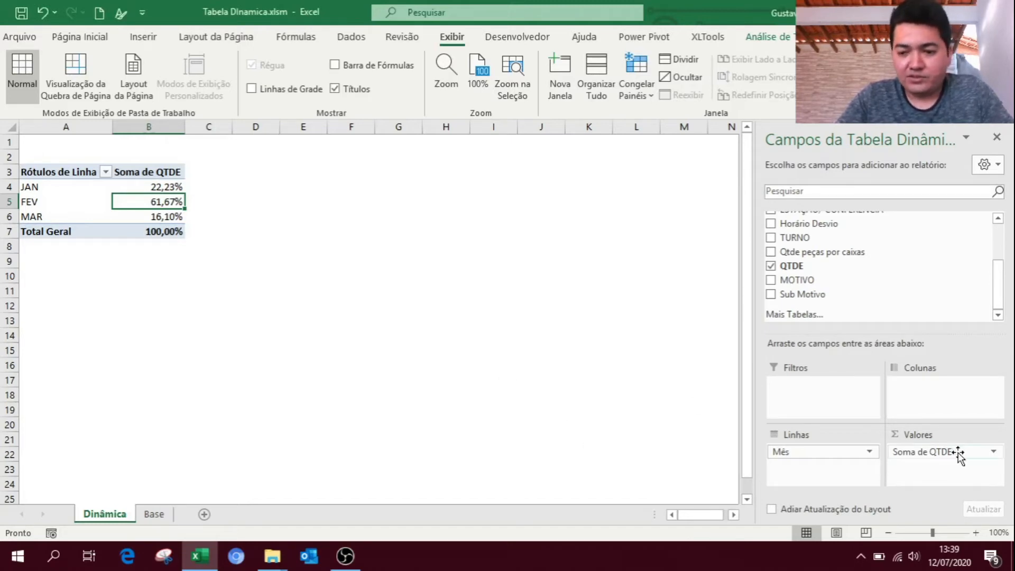
Set the QTDE value field of the monthly pivot table back to Sem Cálculo so it shows plain sums
{"action": "left_click", "coordinate": [994, 451]}
{"action": "left_click", "coordinate": [957, 434]}
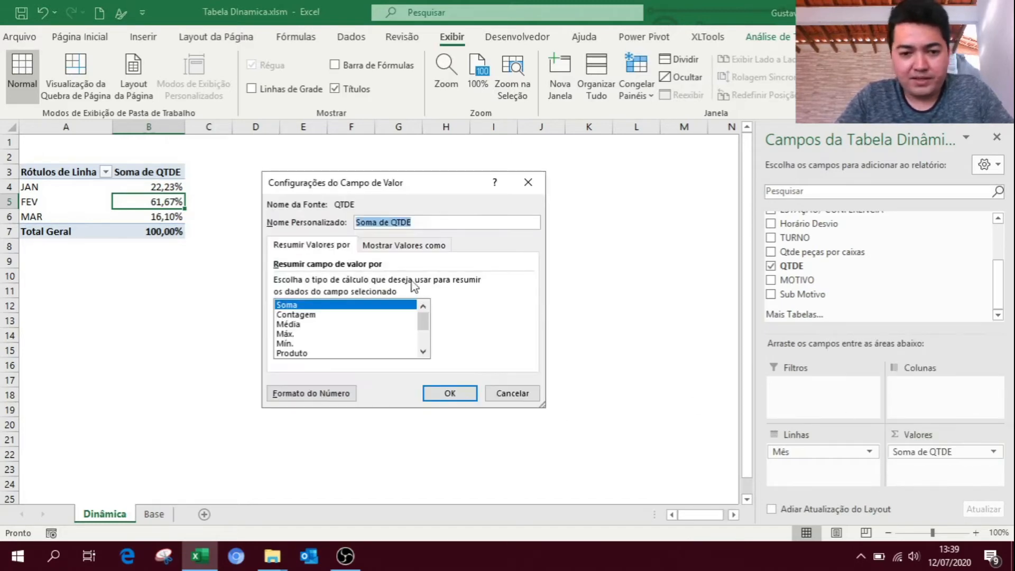
{"action": "left_click", "coordinate": [404, 245]}
{"action": "left_click", "coordinate": [526, 282]}
{"action": "left_click", "coordinate": [348, 296]}
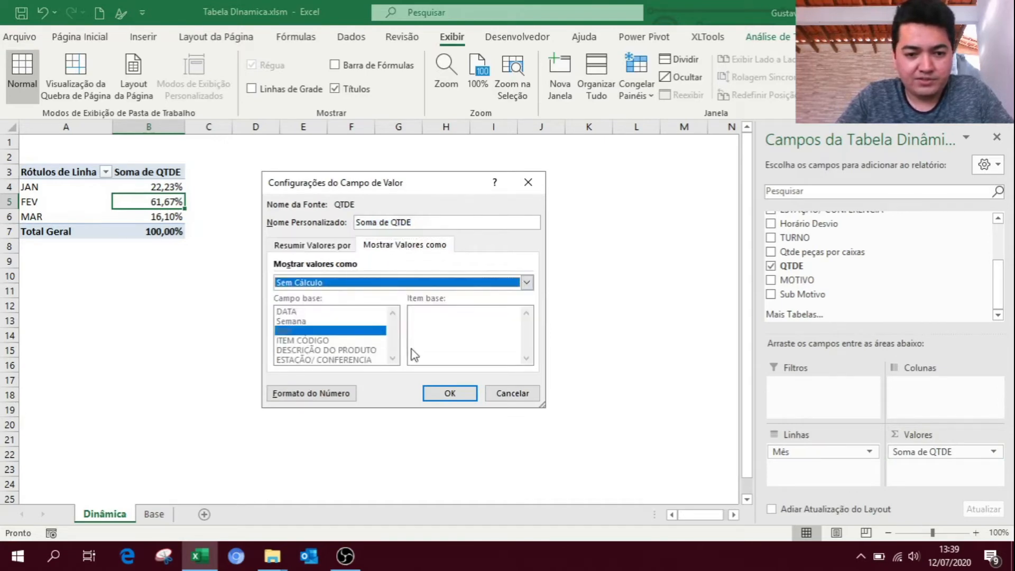
{"action": "left_click", "coordinate": [449, 394]}
{"action": "left_click", "coordinate": [283, 319]}
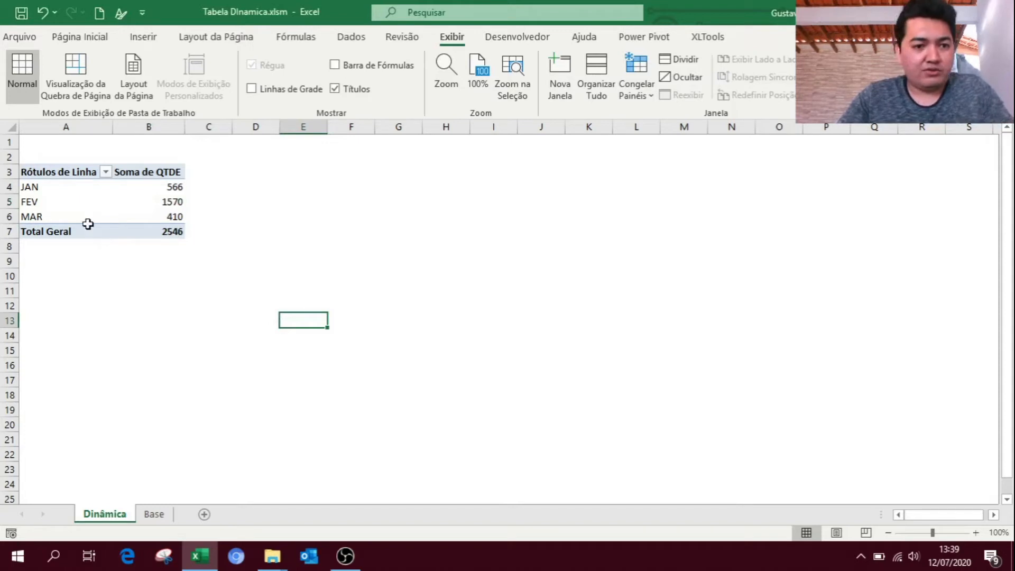
Copy the whole monthly pivot table and paste the duplicate beside it starting at cell D3
{"action": "left_click", "coordinate": [51, 172]}
{"action": "left_click_drag", "start_coordinate": [82, 176], "coordinate": [131, 228]}
{"action": "key", "text": "ctrl+c"}
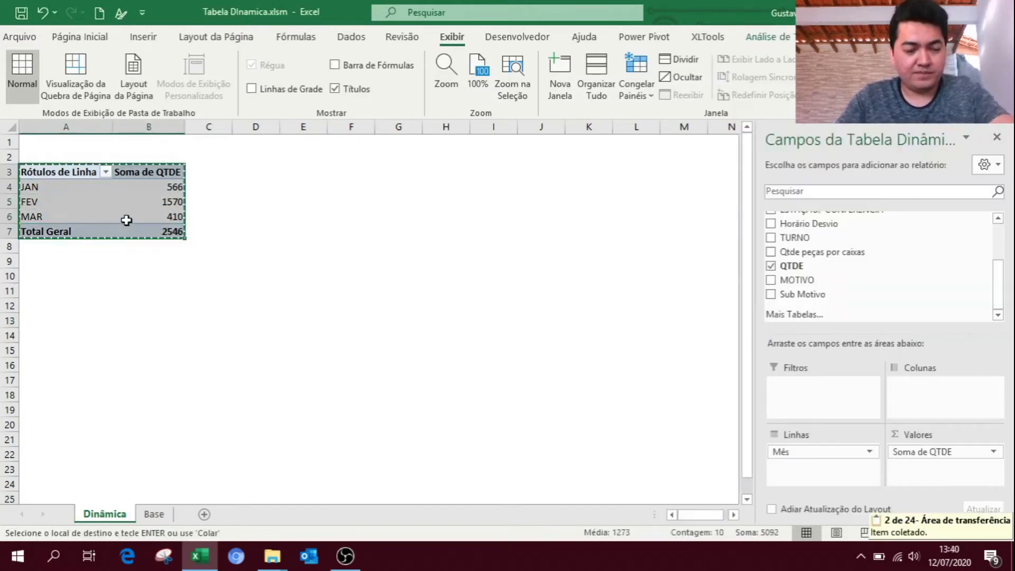
{"action": "left_click", "coordinate": [248, 169]}
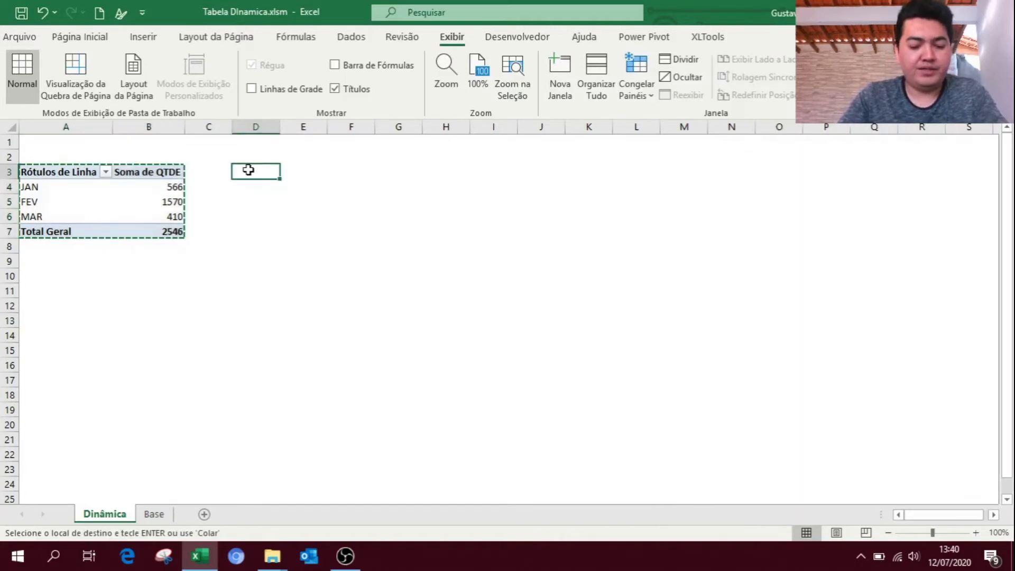
{"action": "key", "text": "ctrl+v"}
{"action": "double_click", "coordinate": [357, 129]}
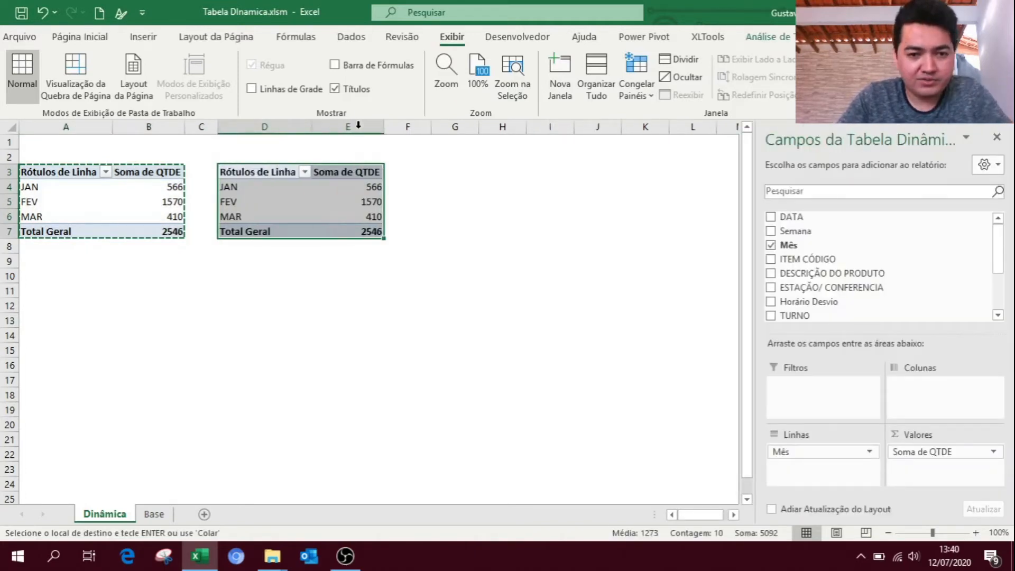
{"action": "left_click", "coordinate": [302, 261]}
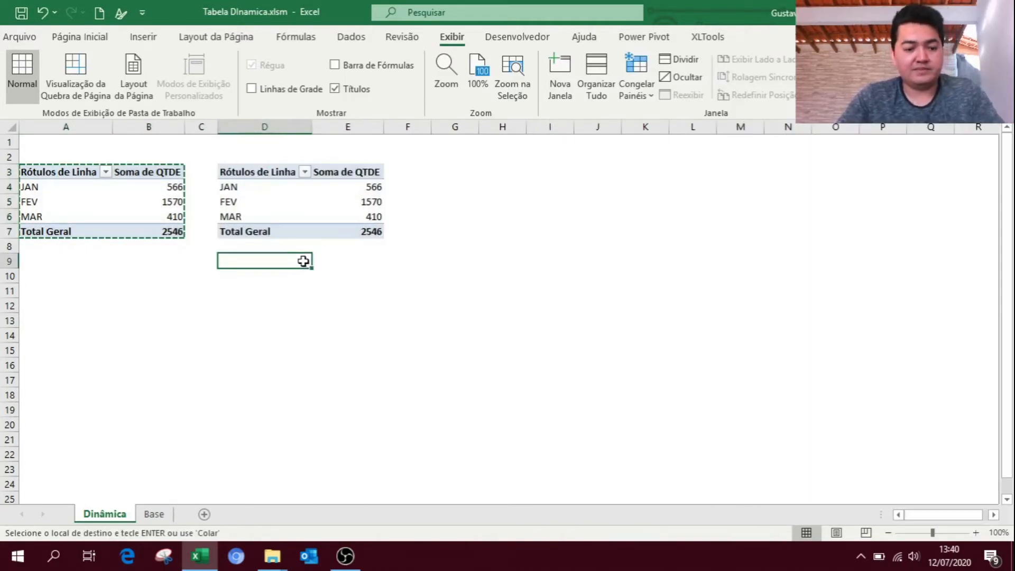
{"action": "key", "text": "Escape"}
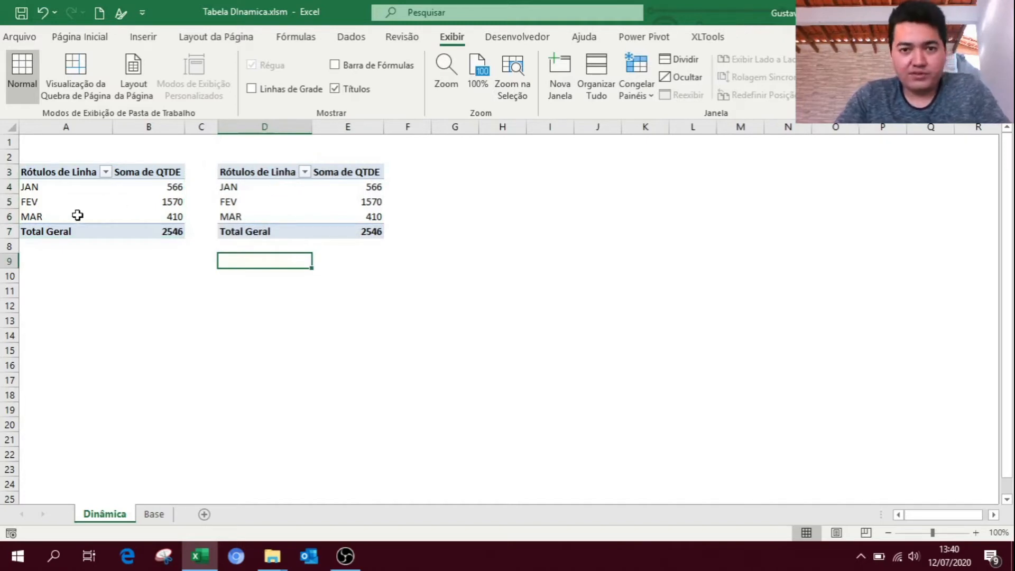
Clear the copied pivot table's fields and rebuild it with MOTIVO as the row field and the sum of QTDE as values
{"action": "left_click", "coordinate": [236, 173]}
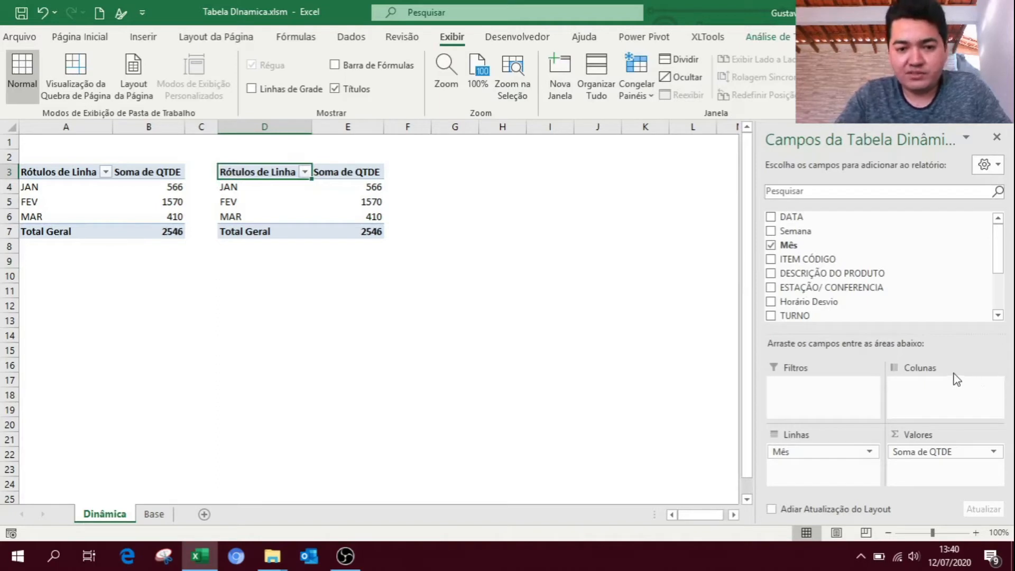
{"action": "left_click_drag", "start_coordinate": [845, 451], "coordinate": [873, 285]}
{"action": "left_click_drag", "start_coordinate": [918, 449], "coordinate": [872, 290]}
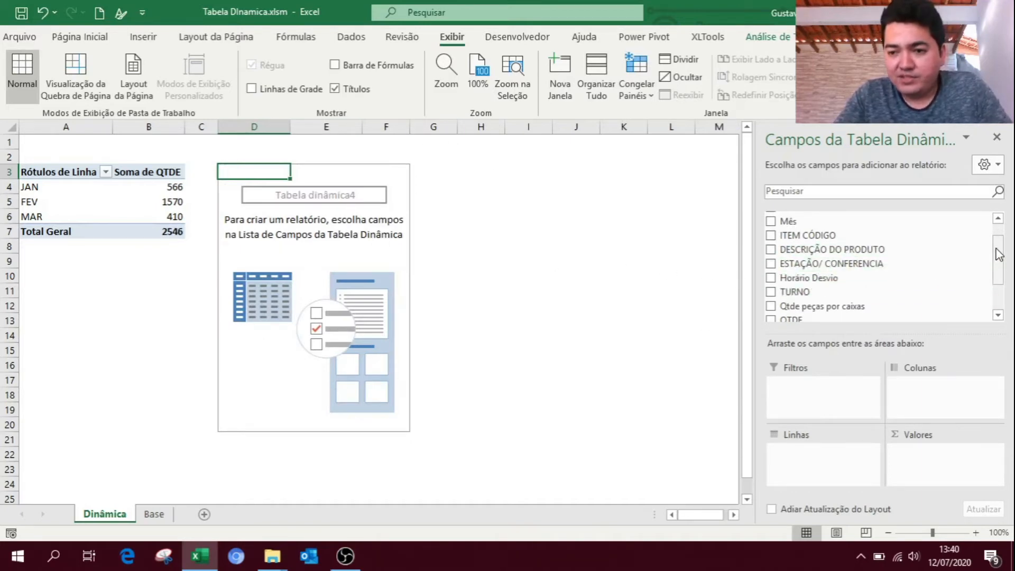
{"action": "scroll", "coordinate": [899, 278], "scroll_direction": "down", "scroll_amount": 3}
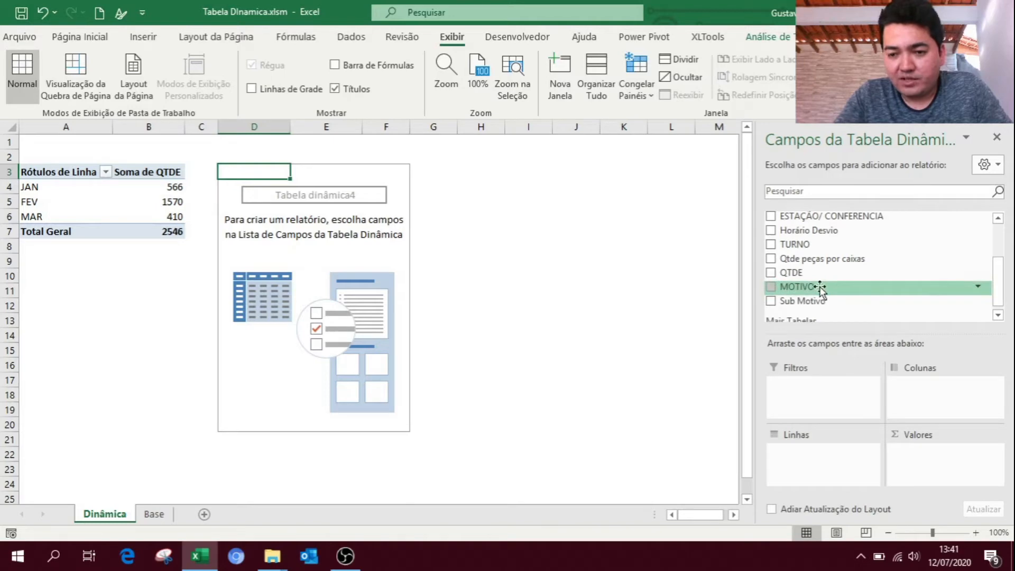
{"action": "left_click_drag", "start_coordinate": [823, 290], "coordinate": [805, 468]}
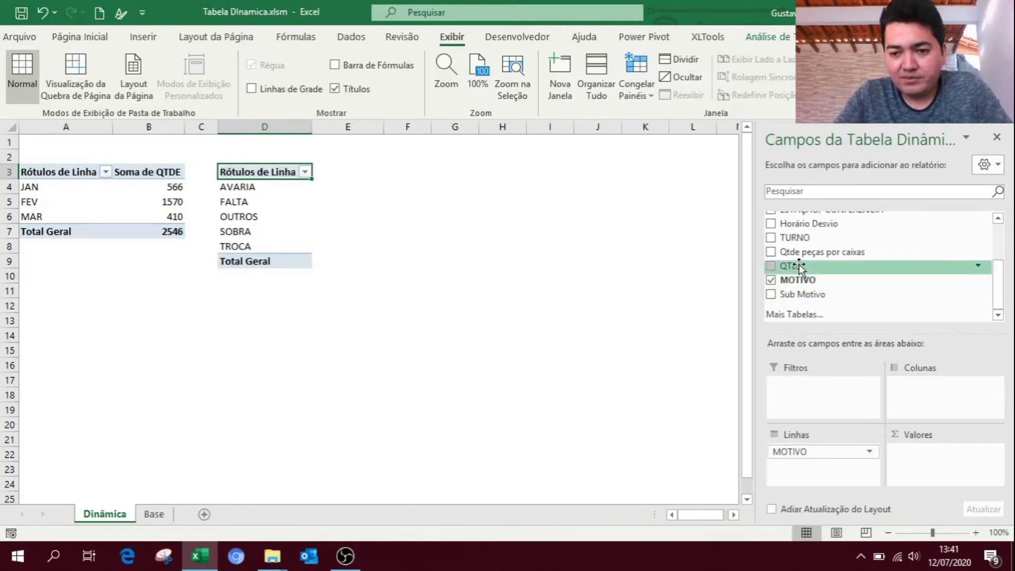
{"action": "left_click_drag", "start_coordinate": [798, 265], "coordinate": [916, 467]}
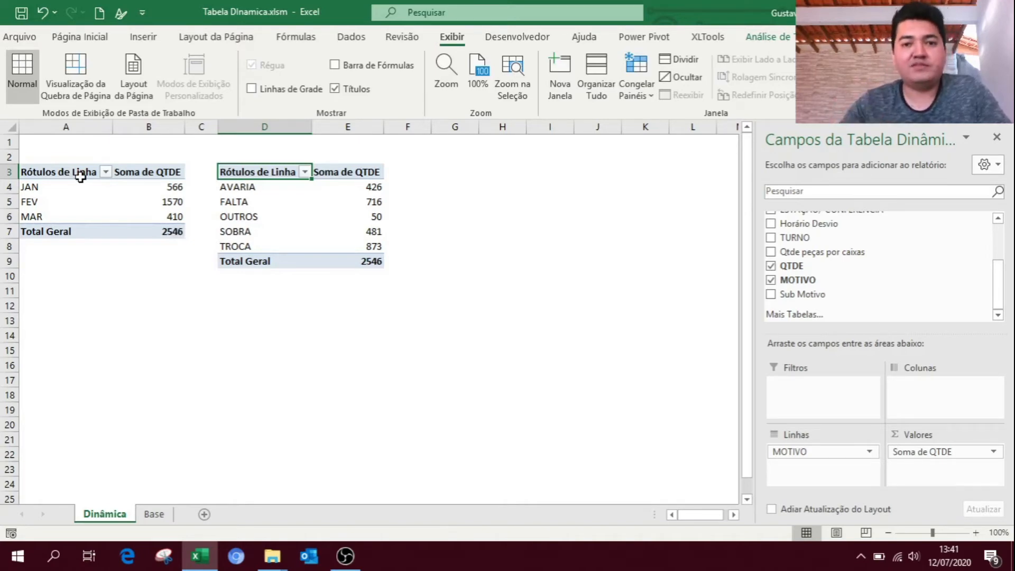
Compare the grand totals of the month and MOTIVO pivot tables, and check the AVARIA, FALTA and OUTROS rows
{"action": "left_click", "coordinate": [147, 230]}
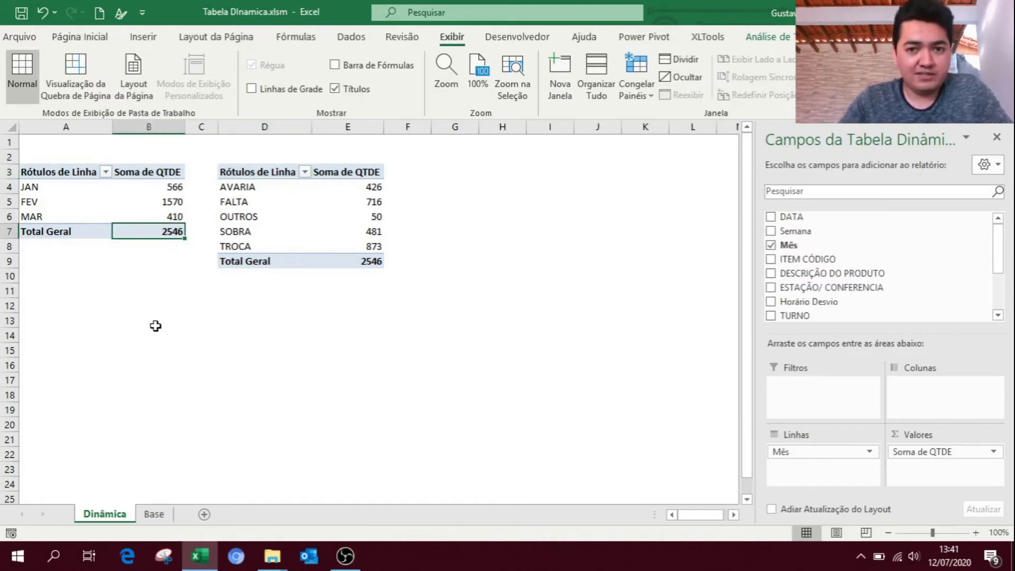
{"action": "left_click", "coordinate": [263, 178]}
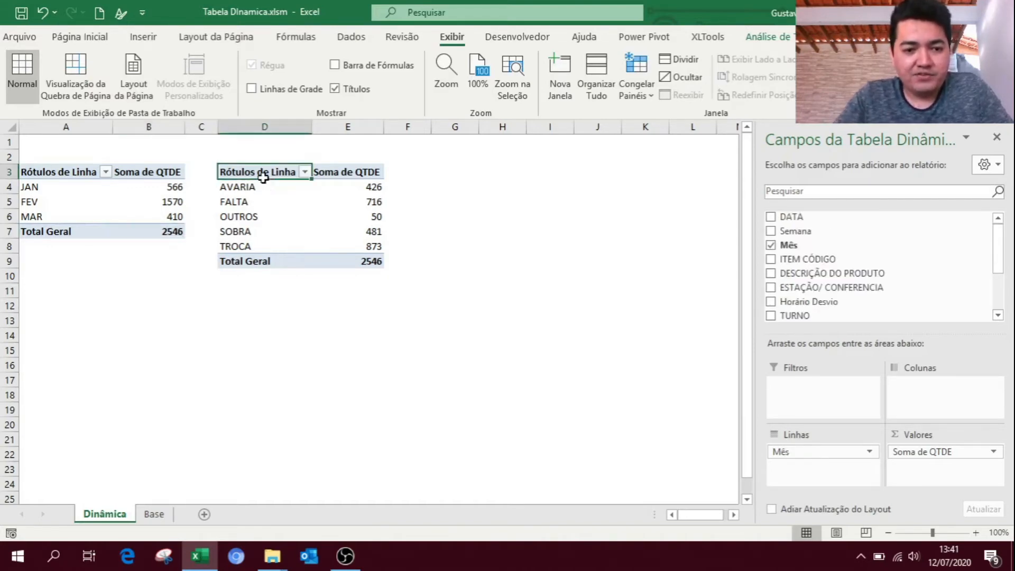
{"action": "left_click", "coordinate": [381, 264]}
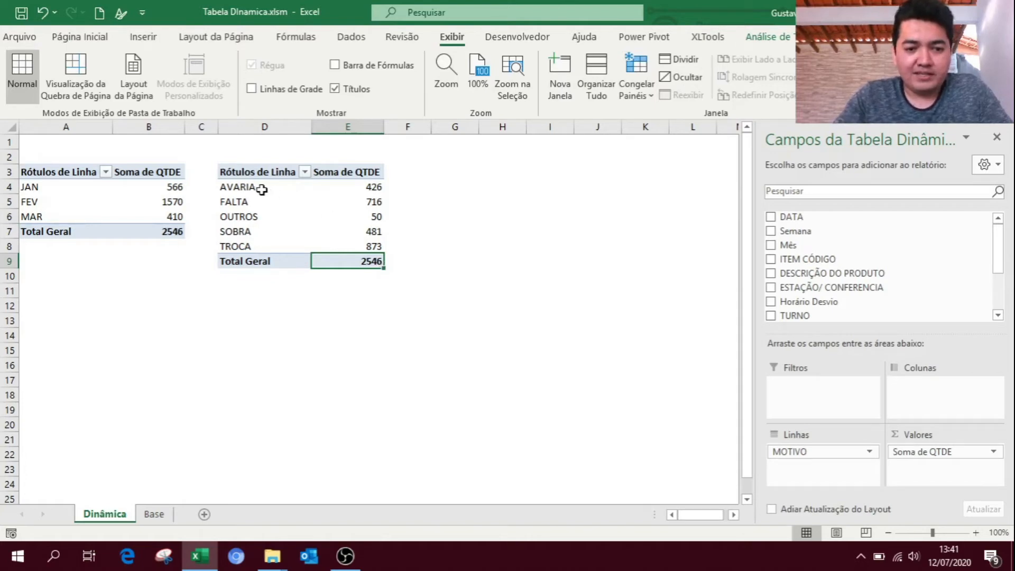
{"action": "left_click", "coordinate": [264, 190]}
{"action": "left_click_drag", "start_coordinate": [296, 179], "coordinate": [343, 181]}
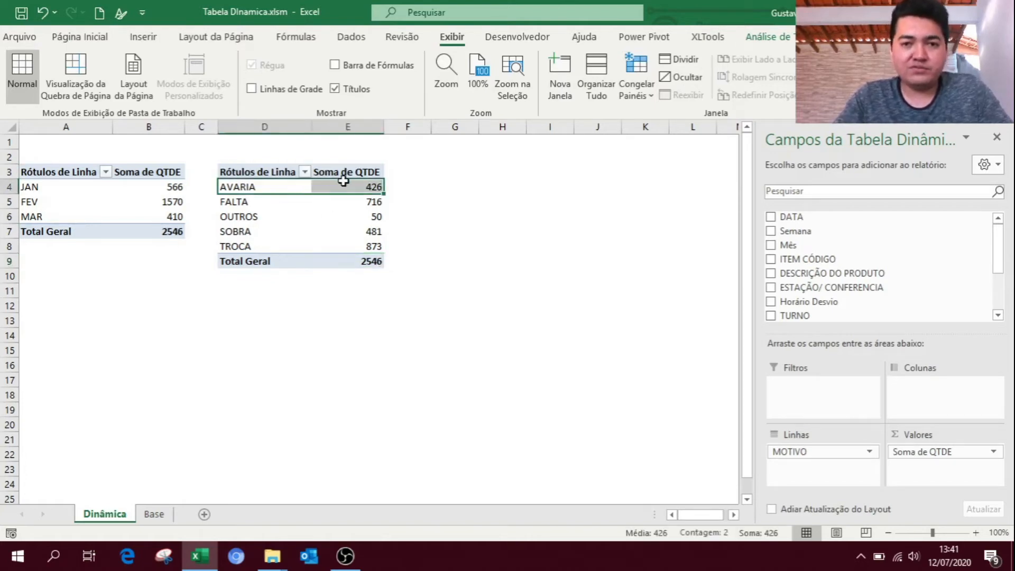
{"action": "left_click", "coordinate": [245, 205]}
{"action": "left_click", "coordinate": [244, 216]}
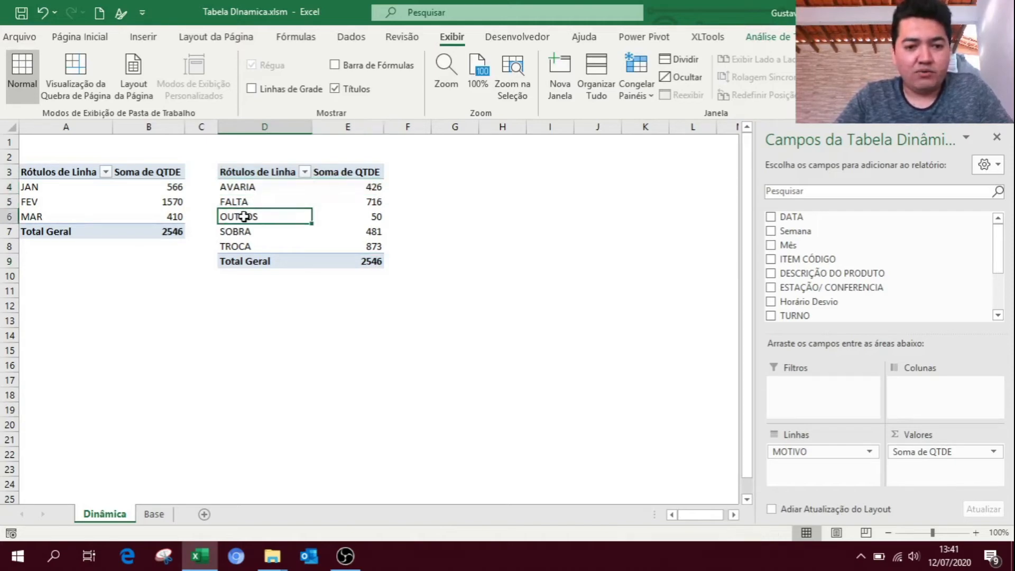
Review the SOBRA, TROCA and AVARIA rows of the MOTIVO pivot table alongside the monthly pivot table
{"action": "left_click", "coordinate": [244, 231]}
{"action": "left_click", "coordinate": [241, 246]}
{"action": "left_click", "coordinate": [227, 299]}
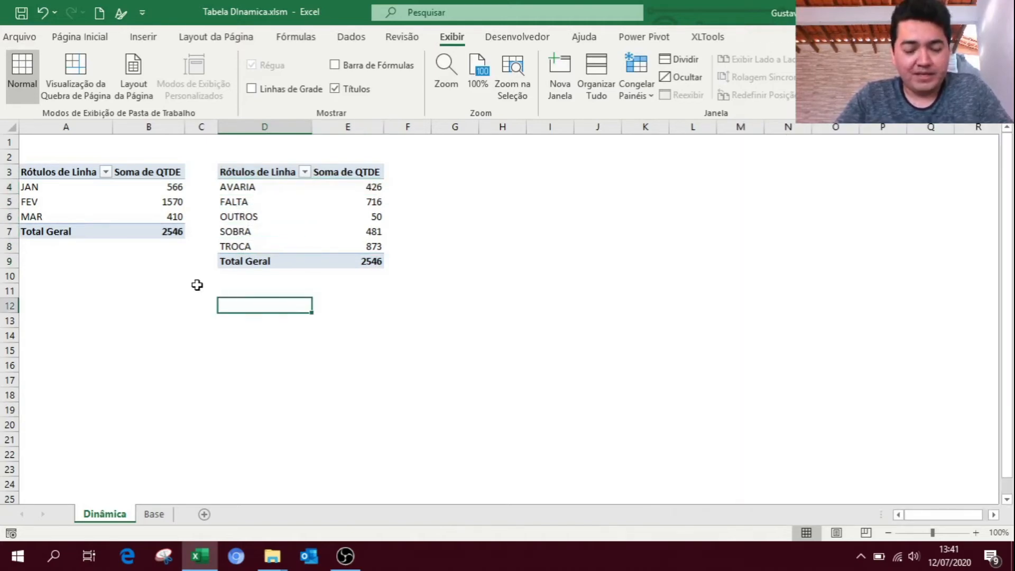
{"action": "left_click", "coordinate": [248, 175]}
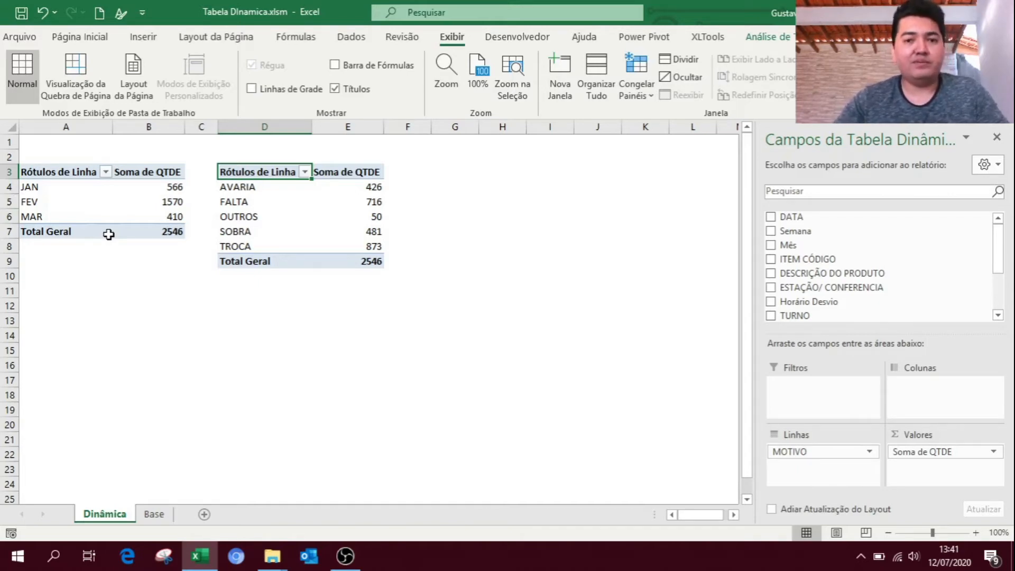
{"action": "left_click_drag", "start_coordinate": [27, 158], "coordinate": [125, 224]}
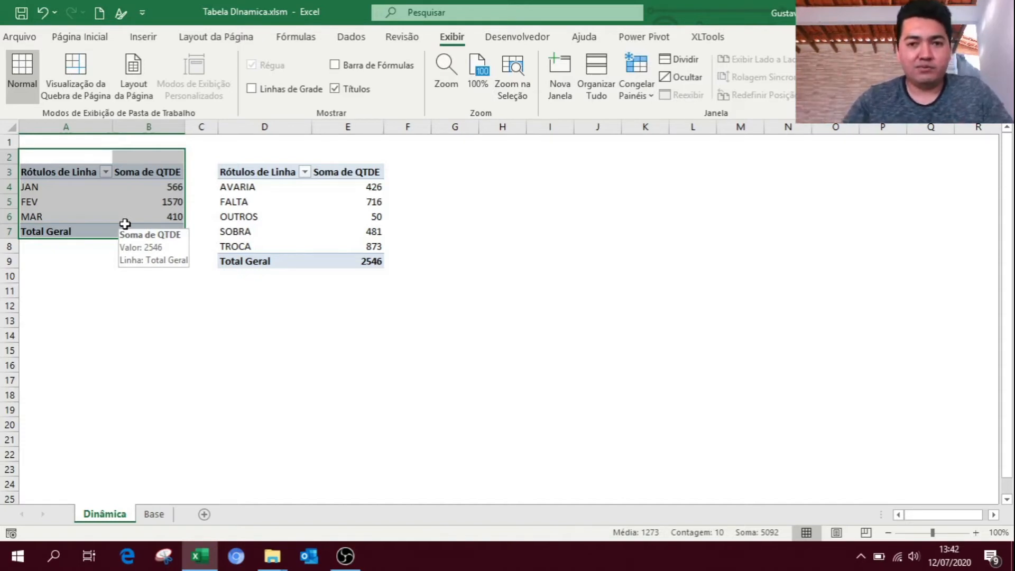
{"action": "left_click", "coordinate": [234, 170]}
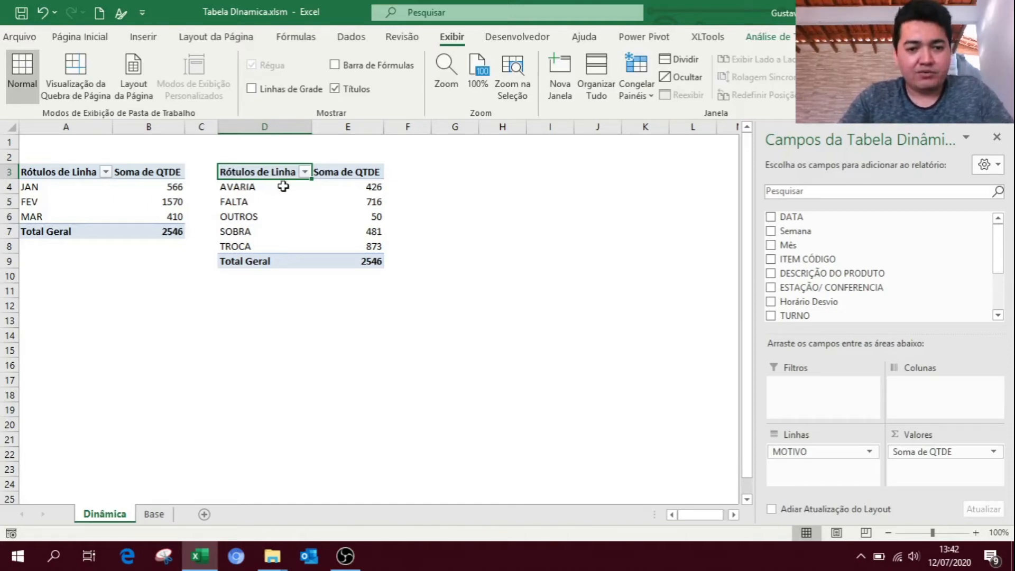
{"action": "left_click", "coordinate": [357, 187]}
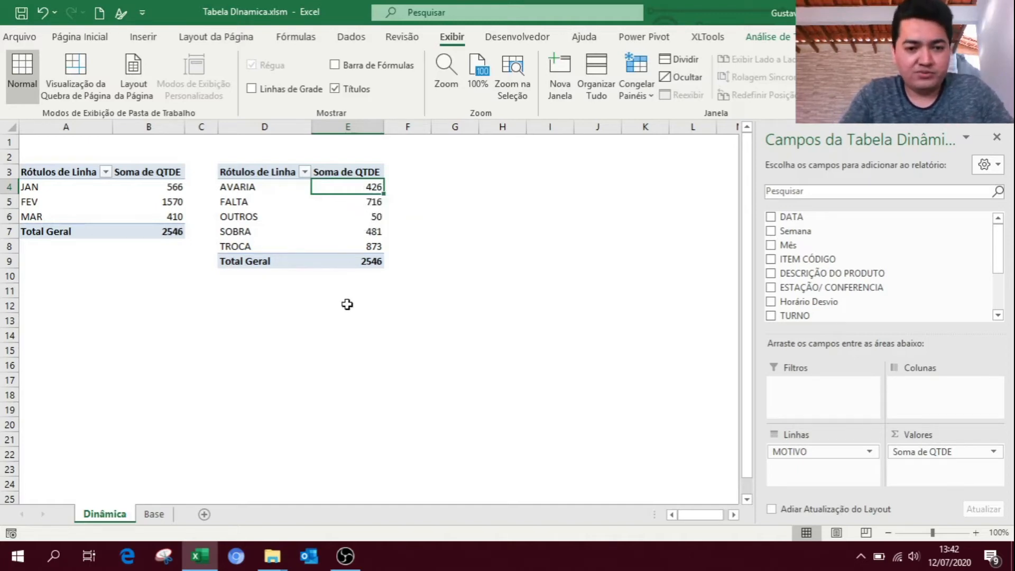
{"action": "mouse_move", "coordinate": [355, 187]}
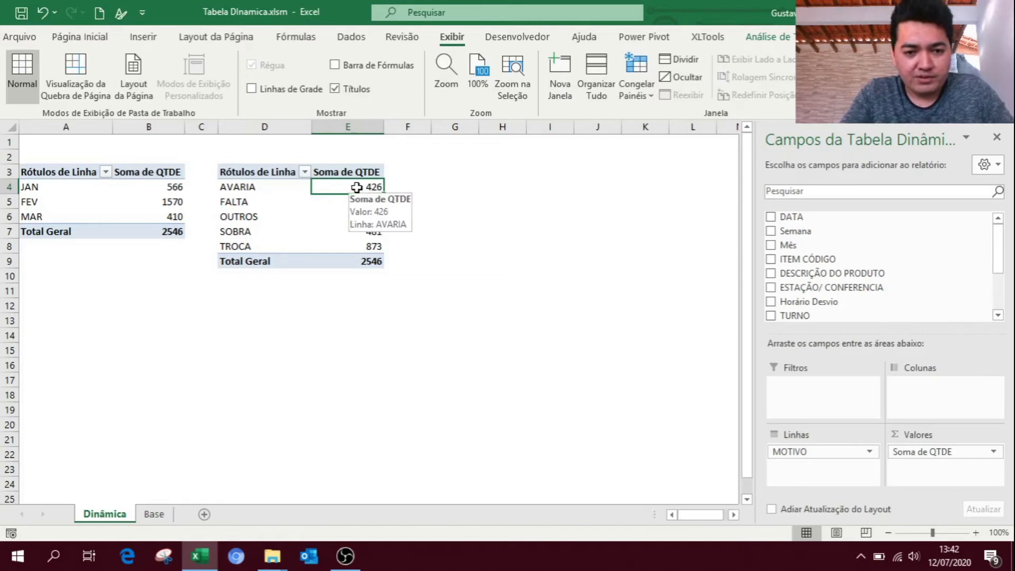
{"action": "left_click", "coordinate": [258, 186]}
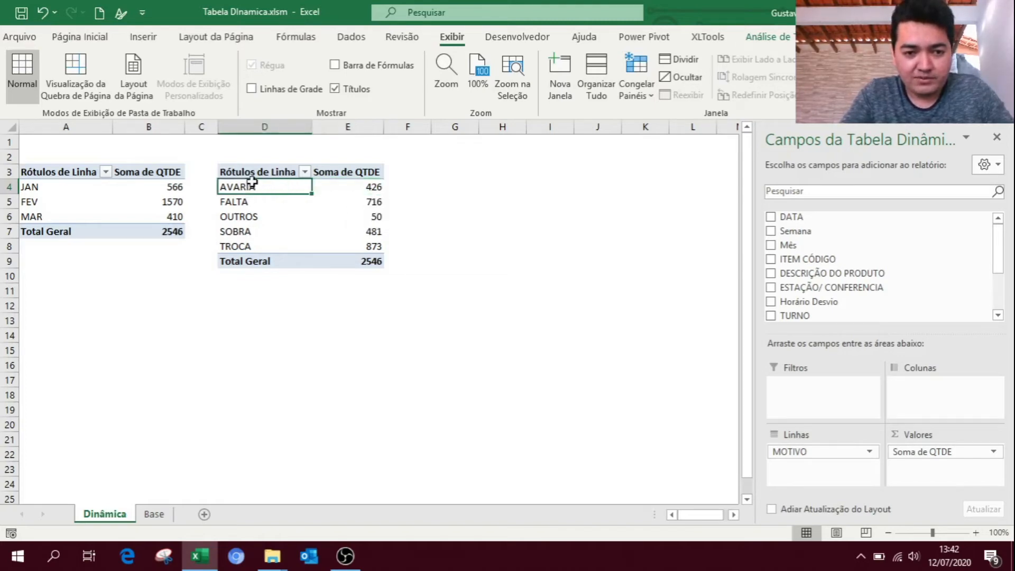
Sort the MOTIVO pivot table by its Soma de QTDE values from largest to smallest
{"action": "left_click", "coordinate": [366, 187]}
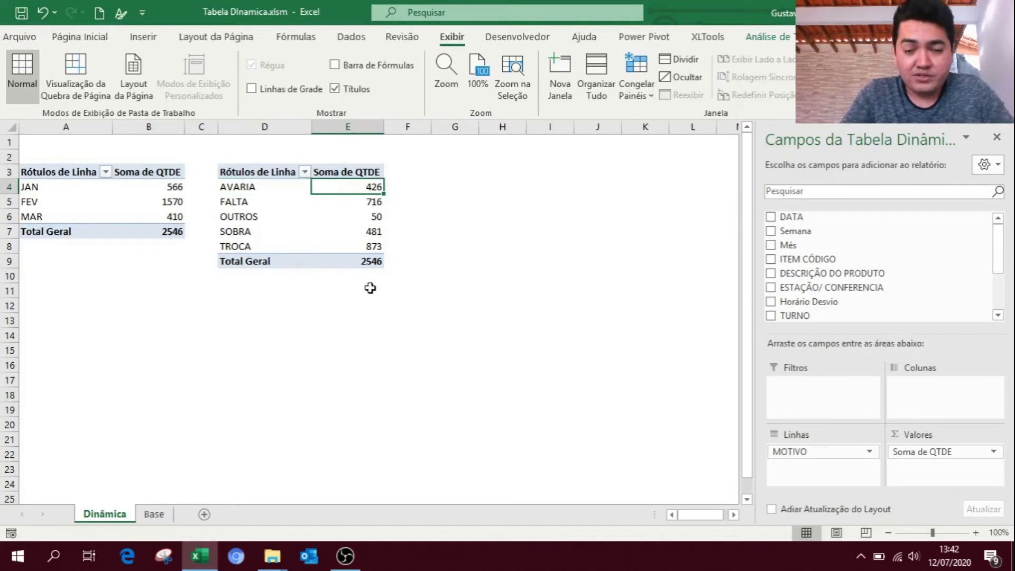
{"action": "right_click", "coordinate": [366, 186]}
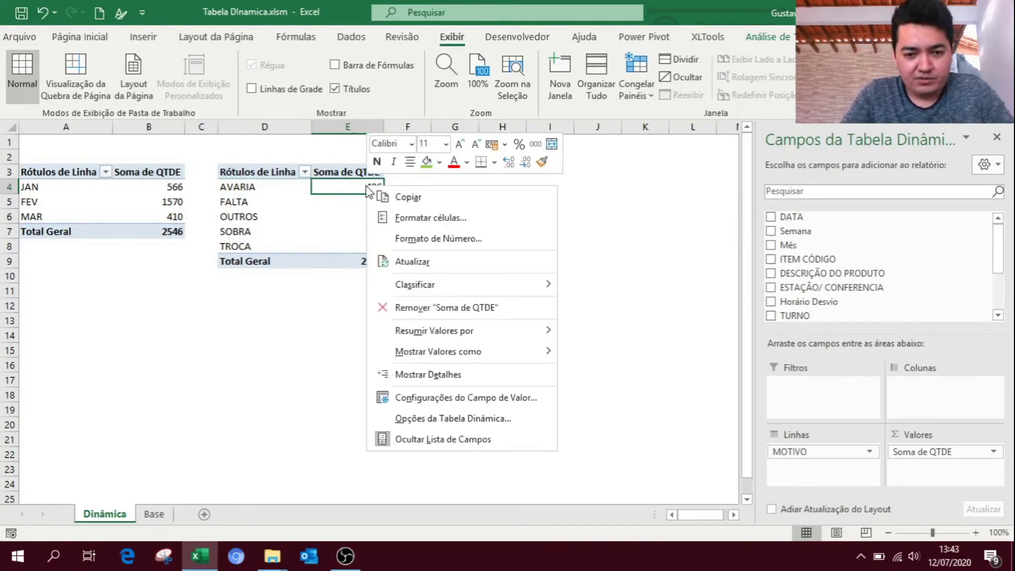
{"action": "mouse_move", "coordinate": [471, 286]}
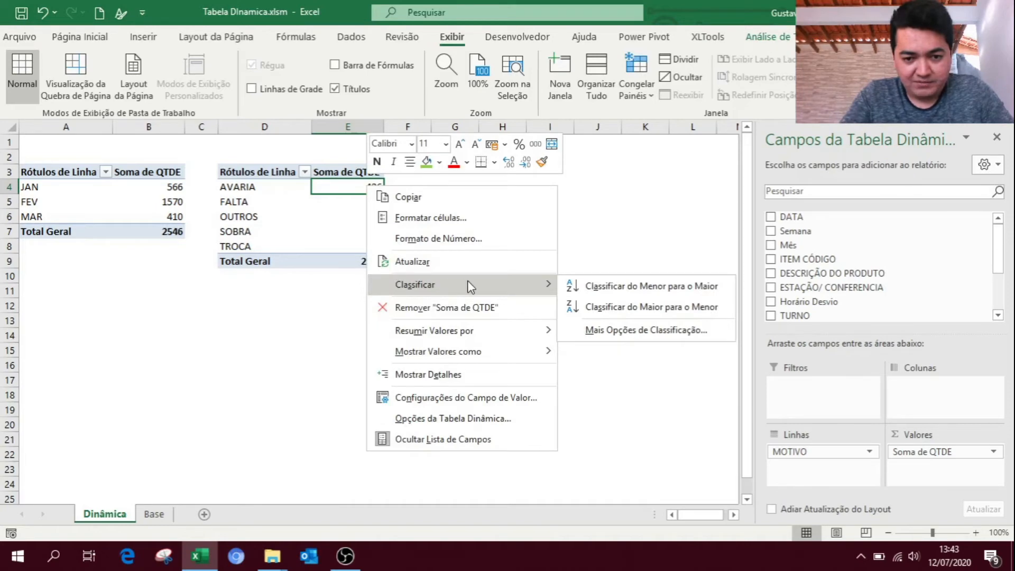
{"action": "left_click", "coordinate": [620, 312]}
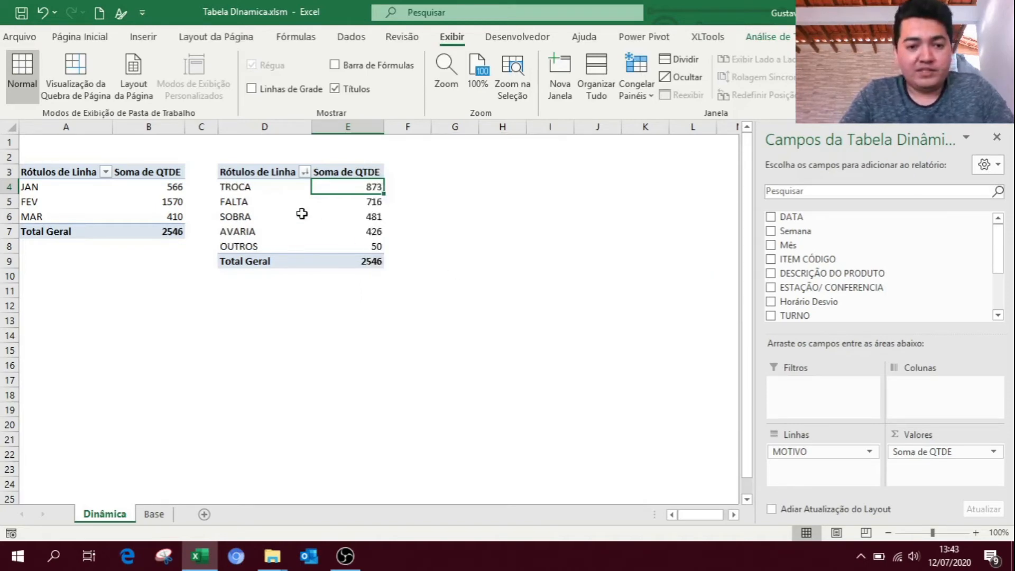
{"action": "left_click", "coordinate": [251, 187]}
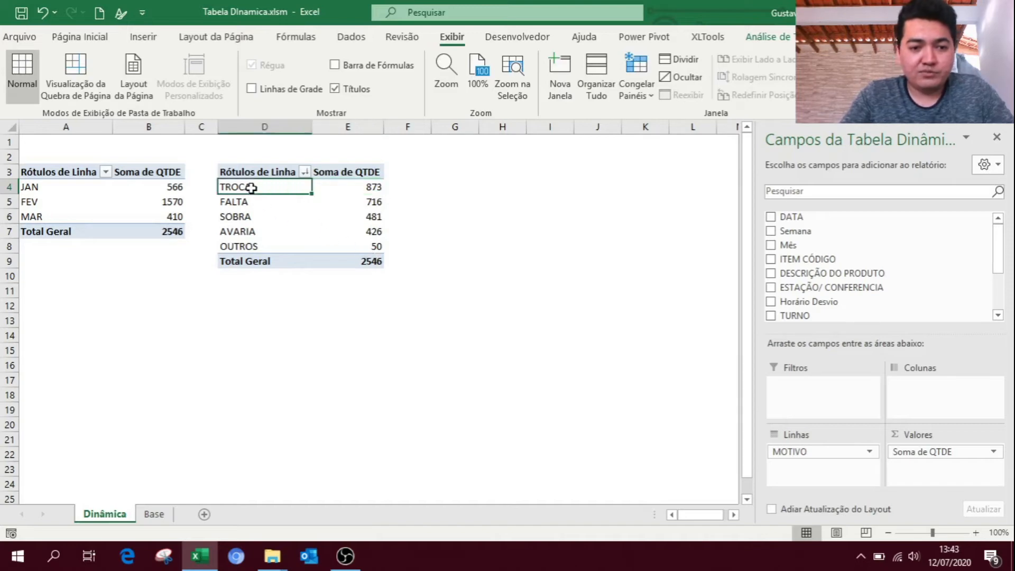
{"action": "left_click", "coordinate": [257, 318]}
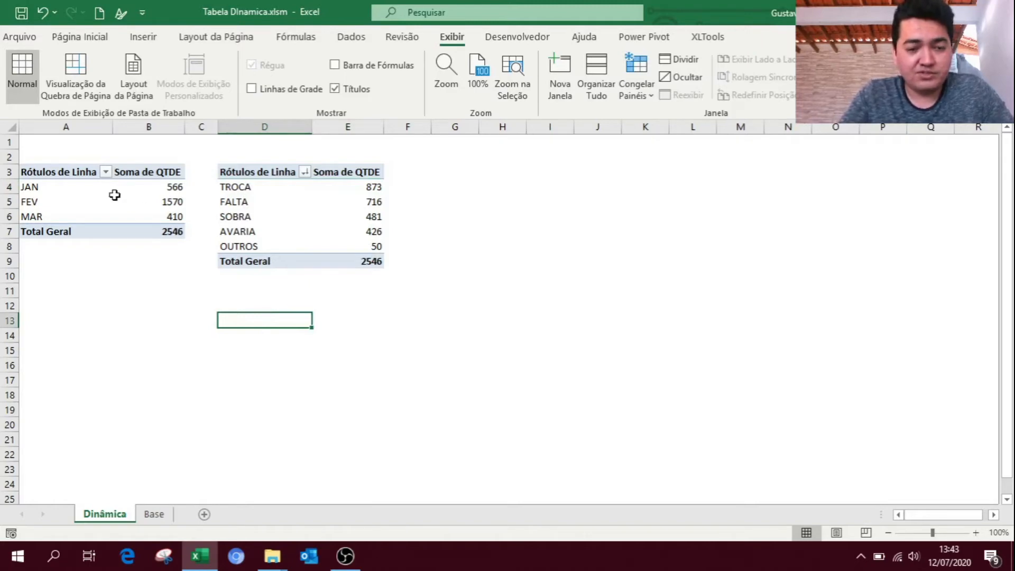
Add the QTDE field a second time to the values of the MOTIVO pivot table
{"action": "left_click_drag", "start_coordinate": [254, 187], "coordinate": [379, 182]}
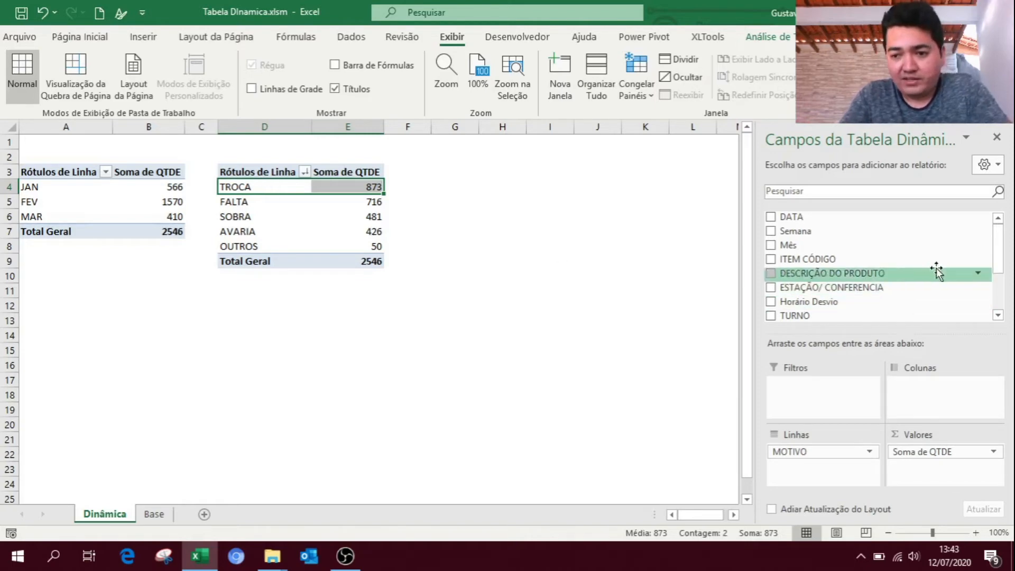
{"action": "left_click_drag", "start_coordinate": [998, 244], "coordinate": [998, 278]}
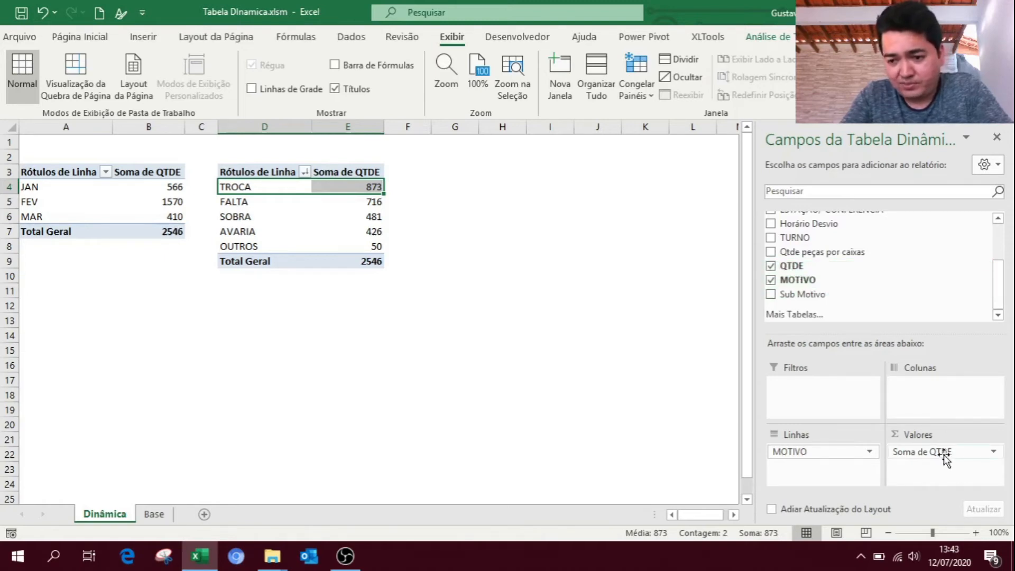
{"action": "left_click_drag", "start_coordinate": [379, 186], "coordinate": [379, 265]}
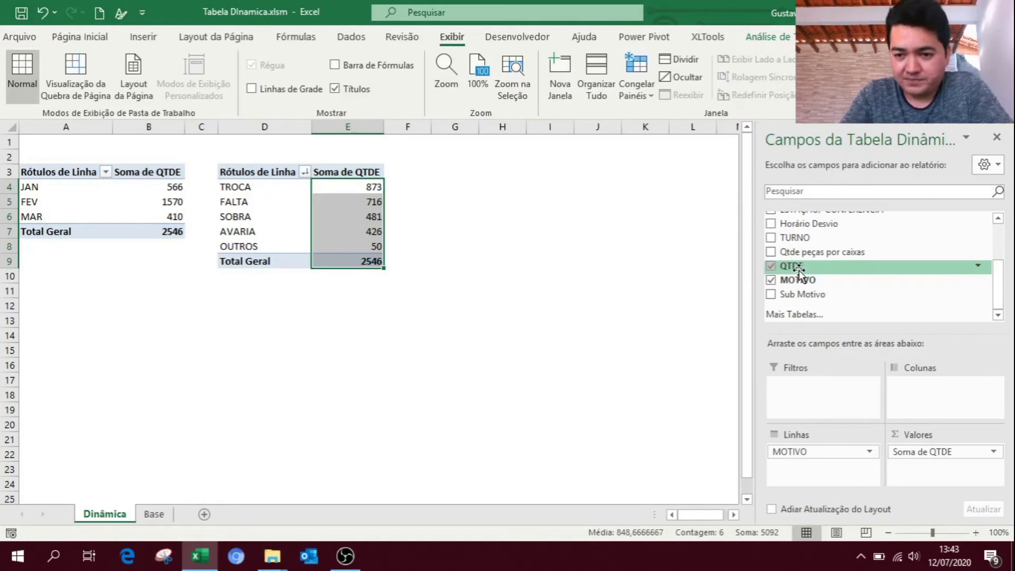
{"action": "left_click_drag", "start_coordinate": [799, 272], "coordinate": [915, 468]}
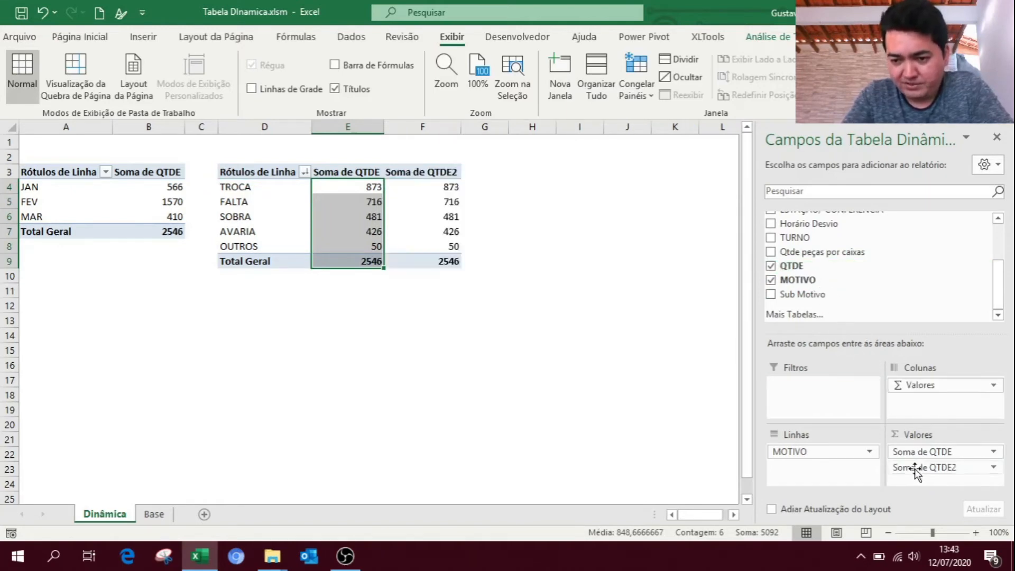
Show the Soma de QTDE2 values as % do Total Geral and check the TROCA row's quantity and percentage
{"action": "left_click_drag", "start_coordinate": [452, 189], "coordinate": [455, 244]}
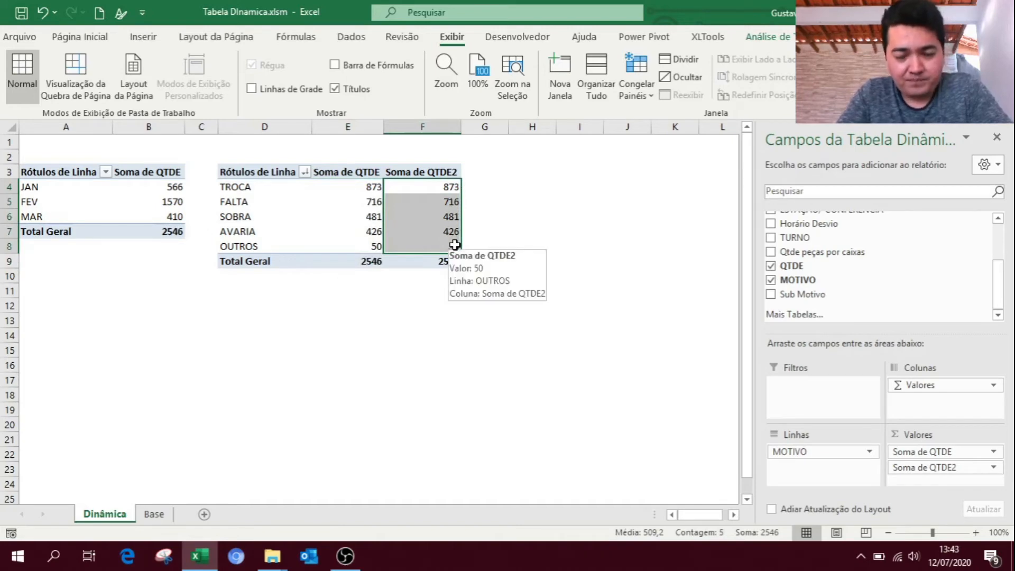
{"action": "left_click", "coordinate": [995, 470]}
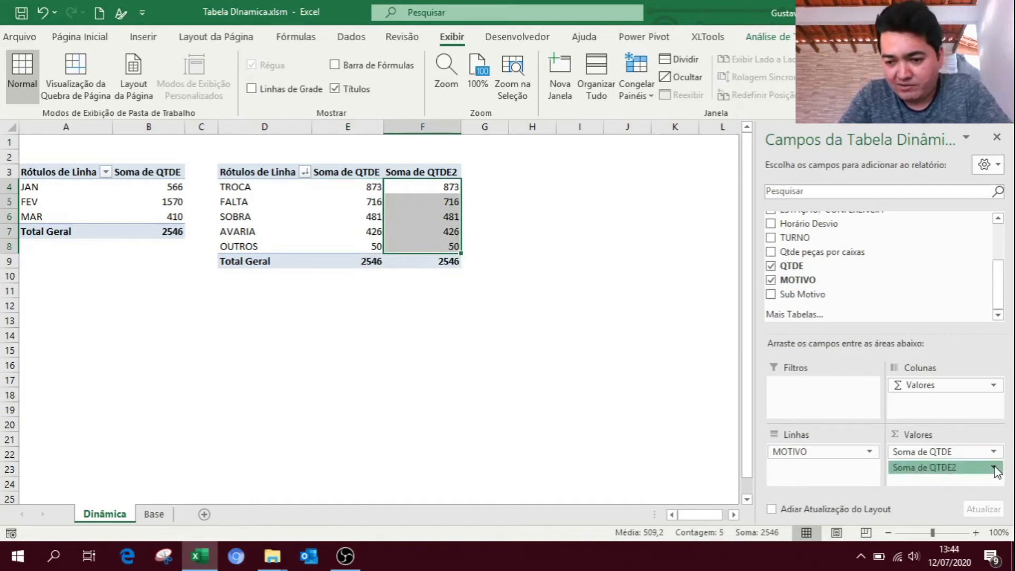
{"action": "left_click", "coordinate": [979, 451]}
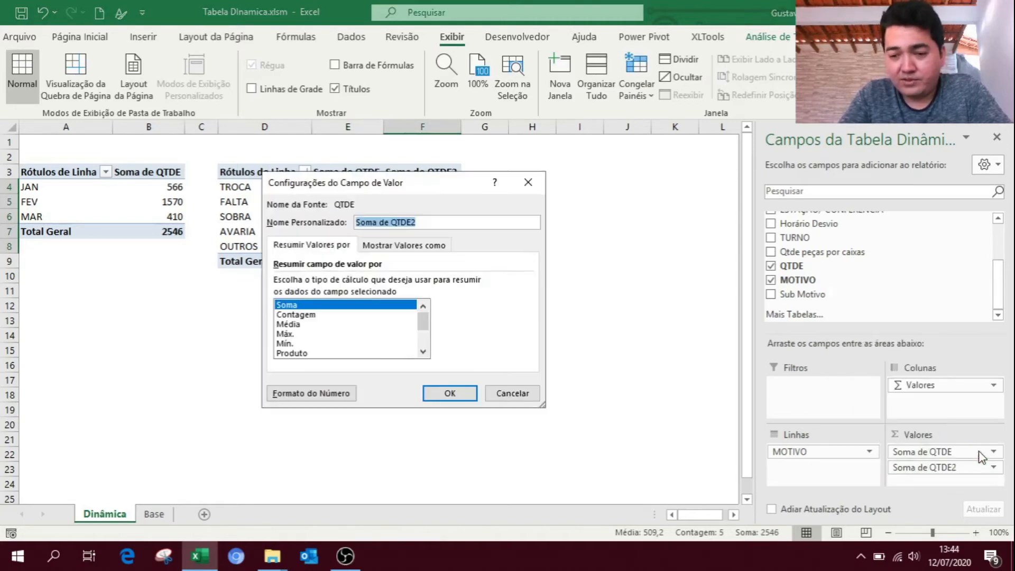
{"action": "left_click", "coordinate": [383, 246]}
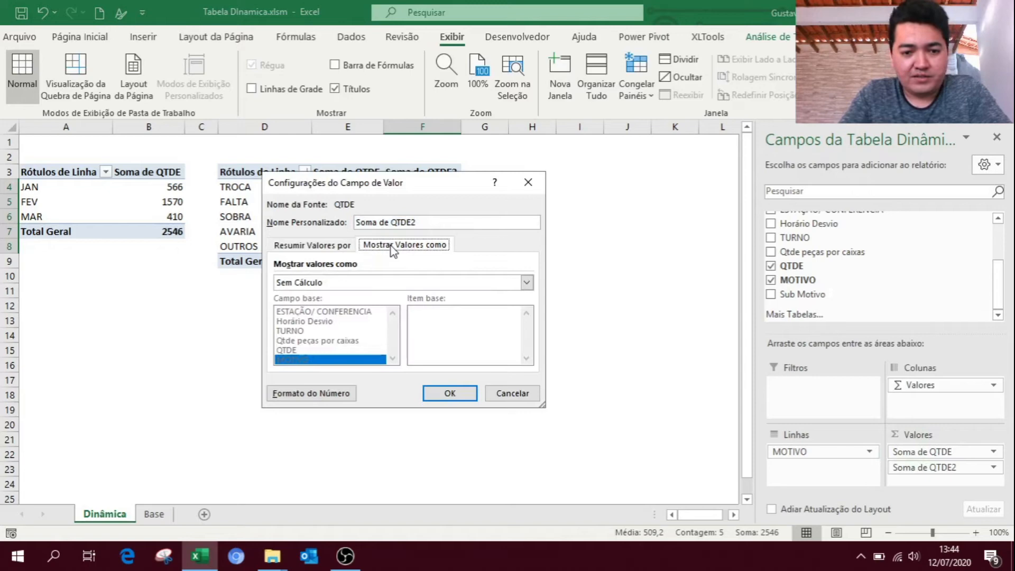
{"action": "left_click", "coordinate": [387, 284]}
{"action": "left_click", "coordinate": [350, 306]}
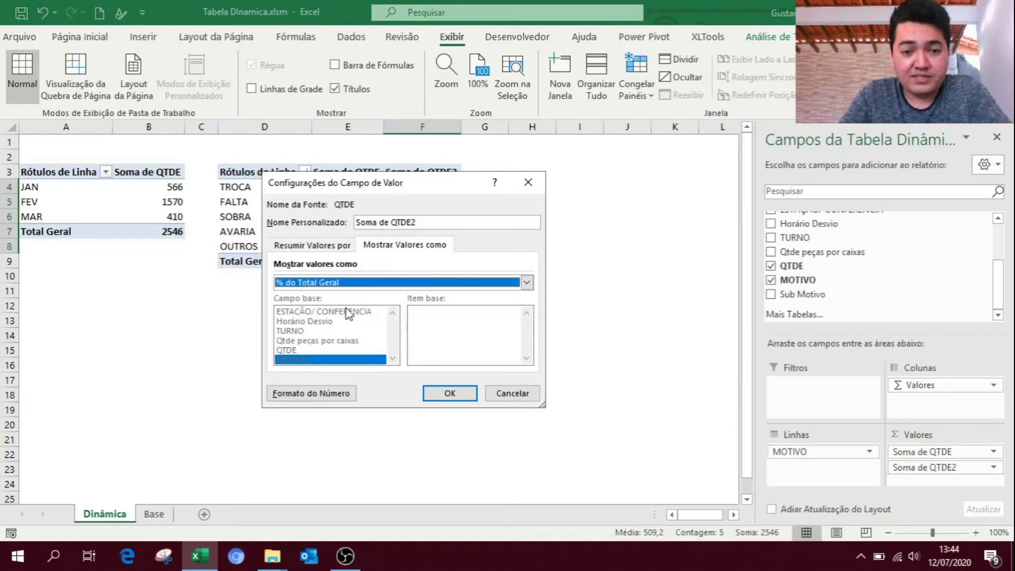
{"action": "left_click", "coordinate": [449, 394]}
{"action": "left_click", "coordinate": [450, 392]}
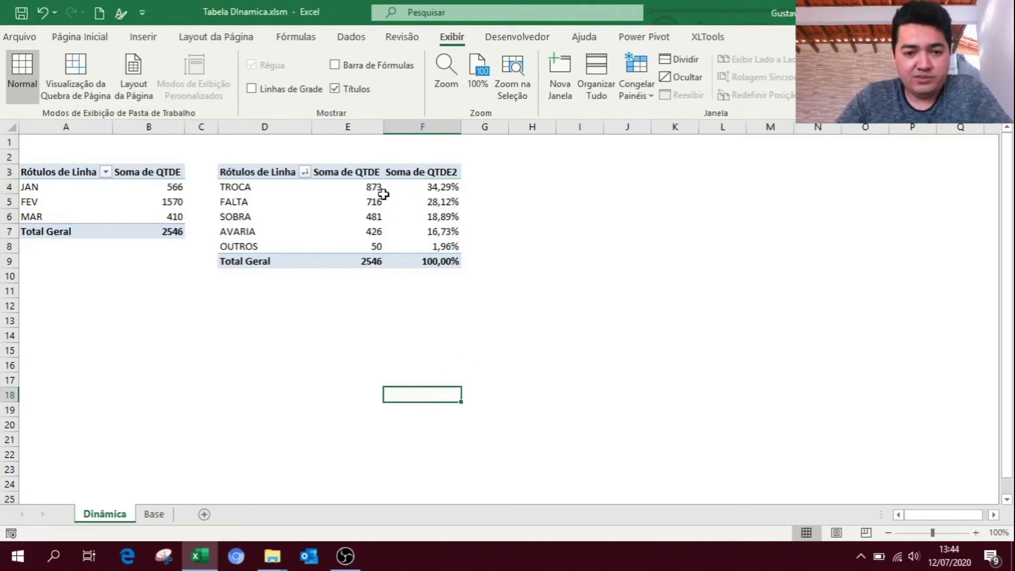
{"action": "left_click", "coordinate": [262, 188]}
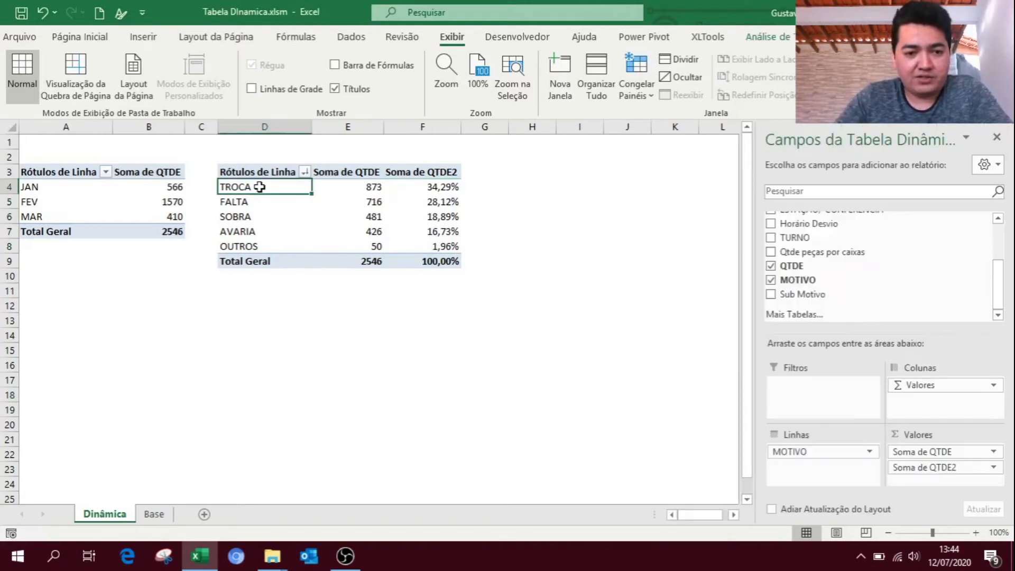
{"action": "left_click", "coordinate": [359, 182]}
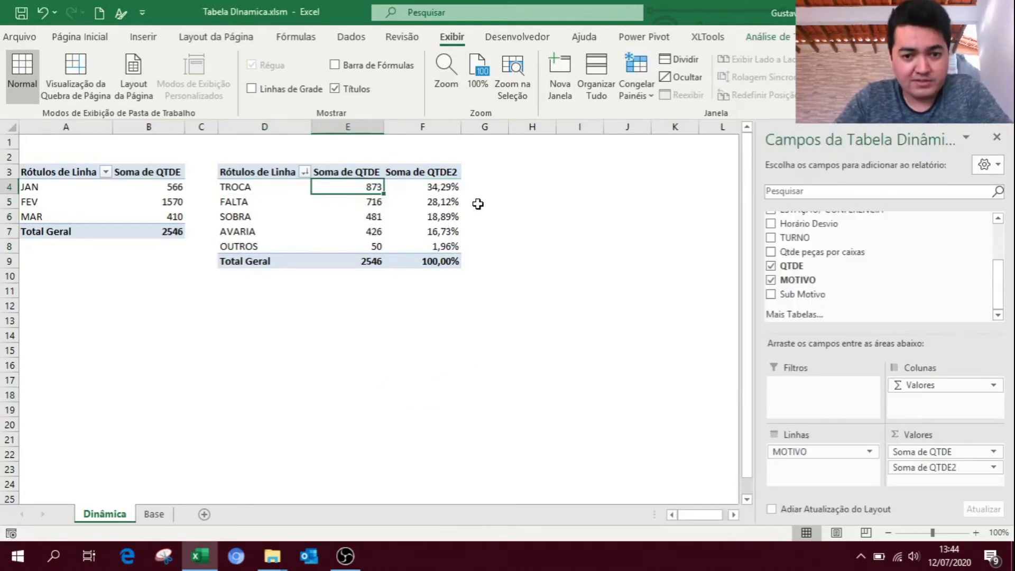
{"action": "left_click", "coordinate": [457, 190]}
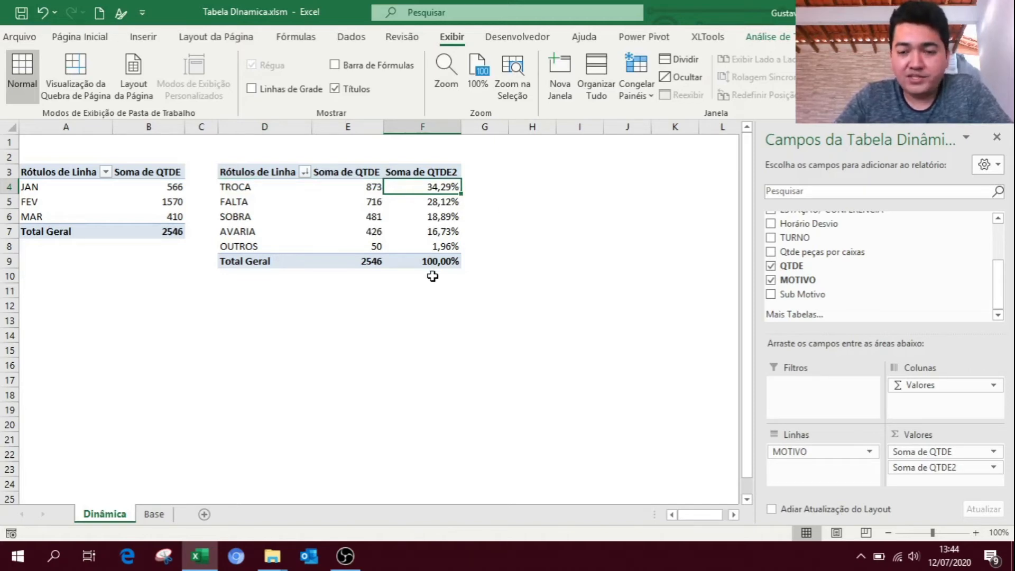
{"action": "left_click", "coordinate": [405, 301]}
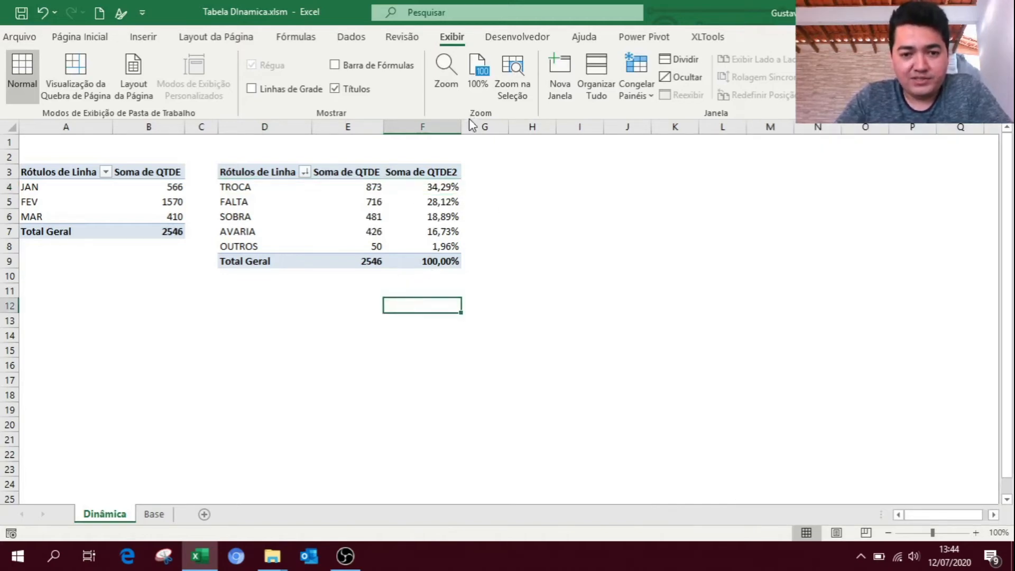
Narrow column F slightly and paste a copy of the whole MOTIVO pivot table beside it starting at cell H3
{"action": "left_click_drag", "start_coordinate": [456, 127], "coordinate": [453, 127]}
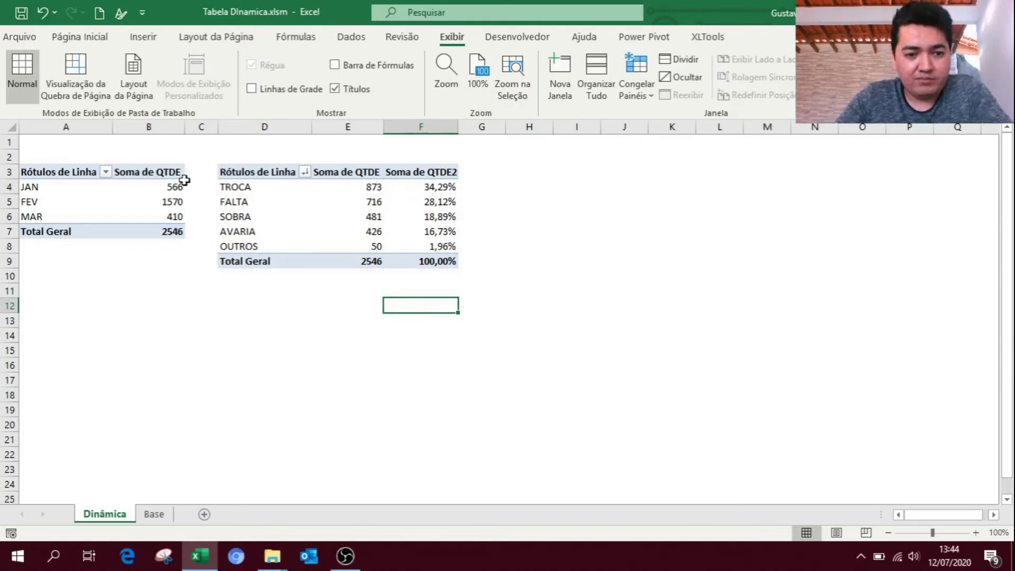
{"action": "left_click_drag", "start_coordinate": [232, 175], "coordinate": [444, 261]}
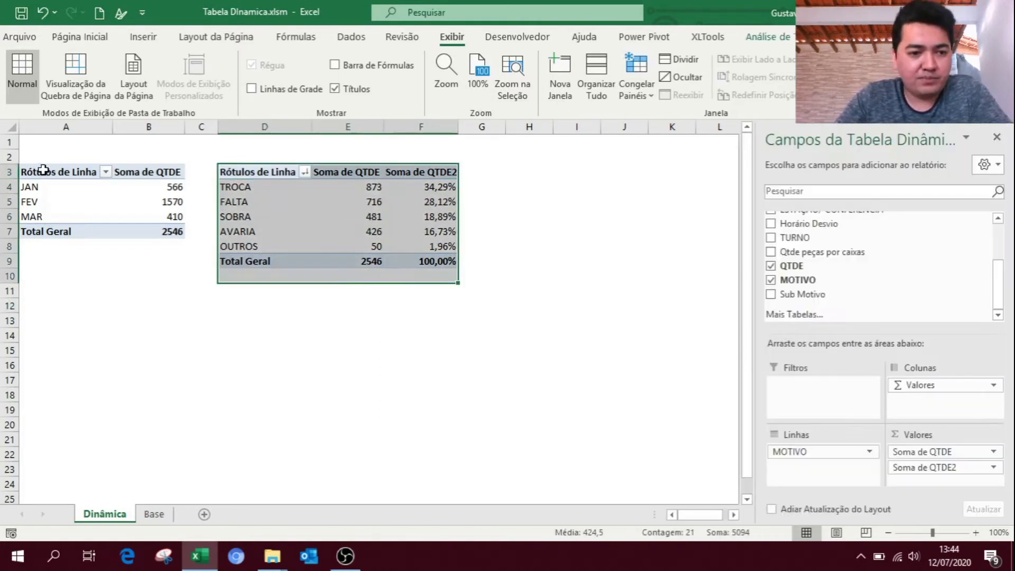
{"action": "left_click_drag", "start_coordinate": [38, 172], "coordinate": [184, 234]}
{"action": "left_click_drag", "start_coordinate": [246, 174], "coordinate": [415, 262]}
{"action": "key", "text": "ctrl+c"}
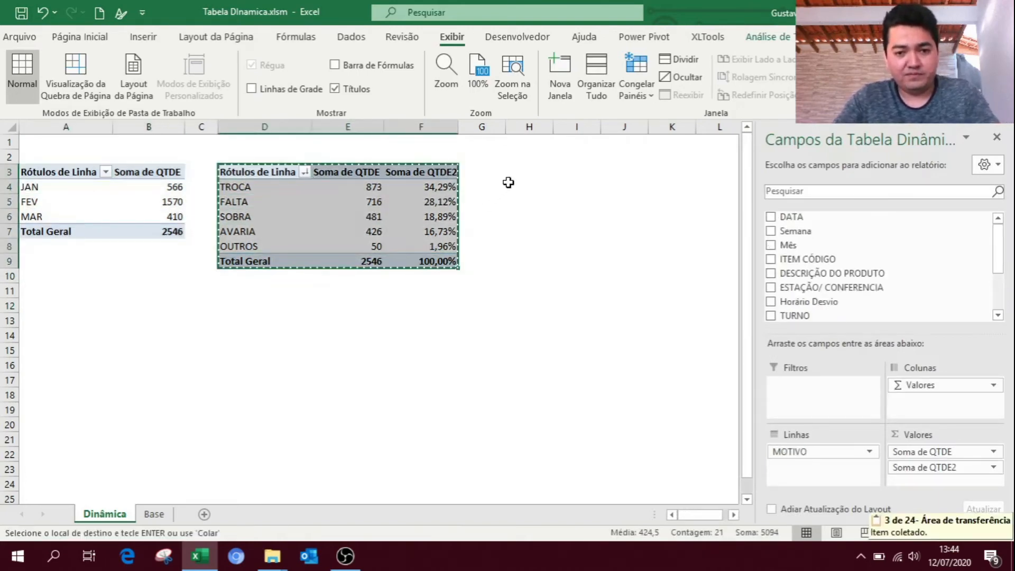
{"action": "left_click", "coordinate": [527, 170]}
{"action": "key", "text": "ctrl+v"}
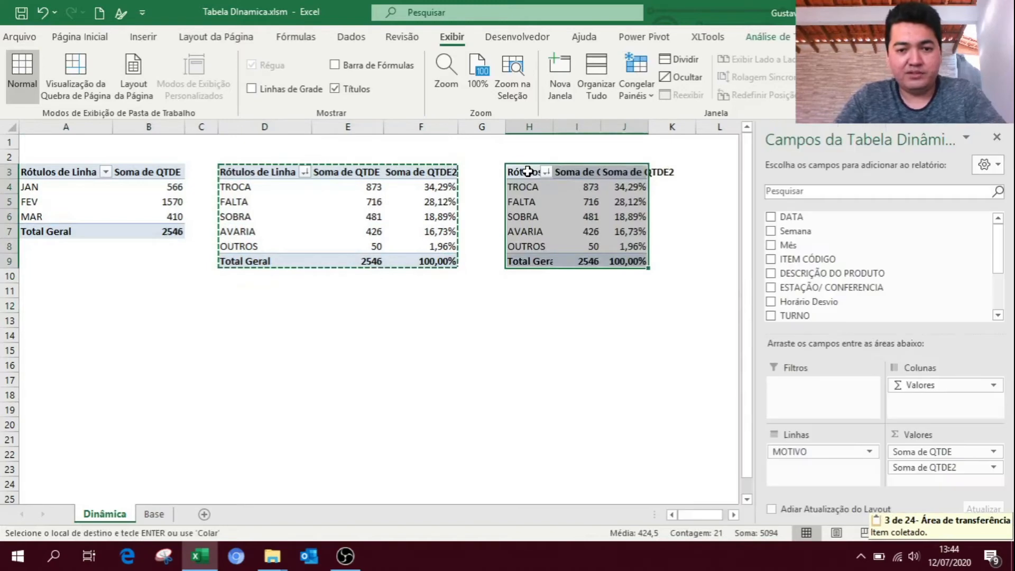
Autofit the widths of columns H, I and J to the pasted pivot table and clear the copy selection
{"action": "double_click", "coordinate": [547, 131]}
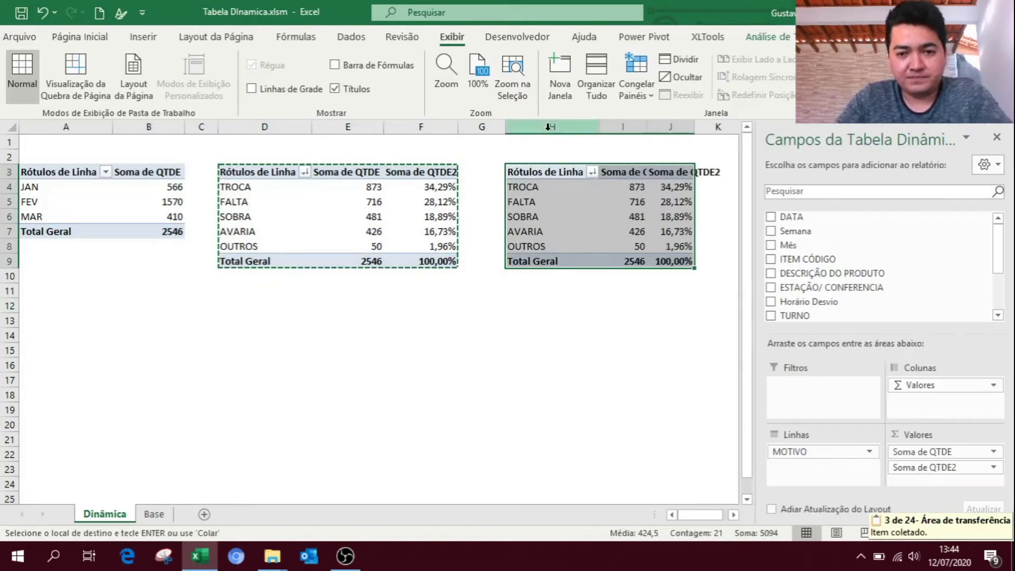
{"action": "double_click", "coordinate": [648, 127]}
{"action": "double_click", "coordinate": [720, 127]}
{"action": "key", "text": "Escape"}
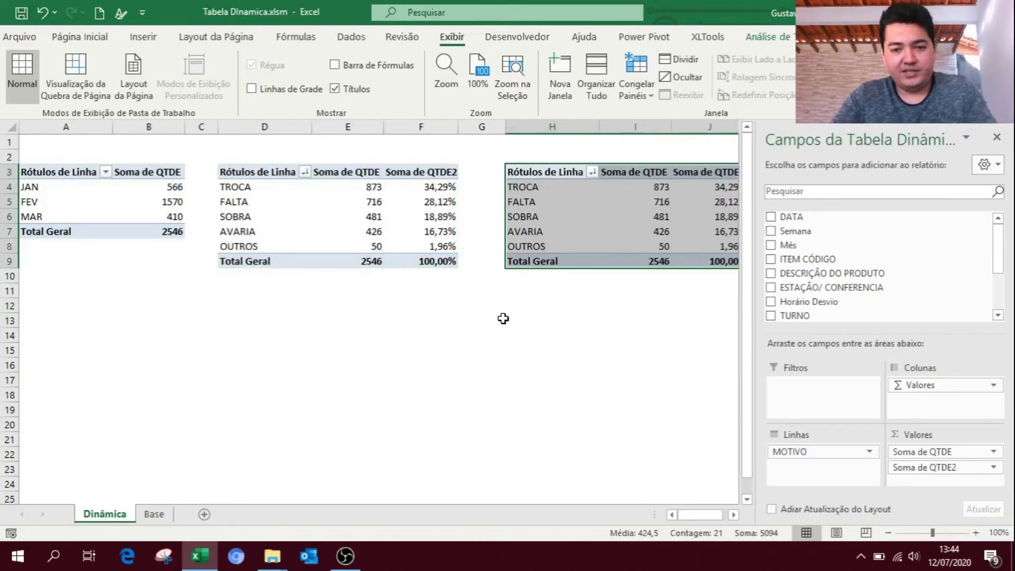
{"action": "left_click", "coordinate": [485, 320]}
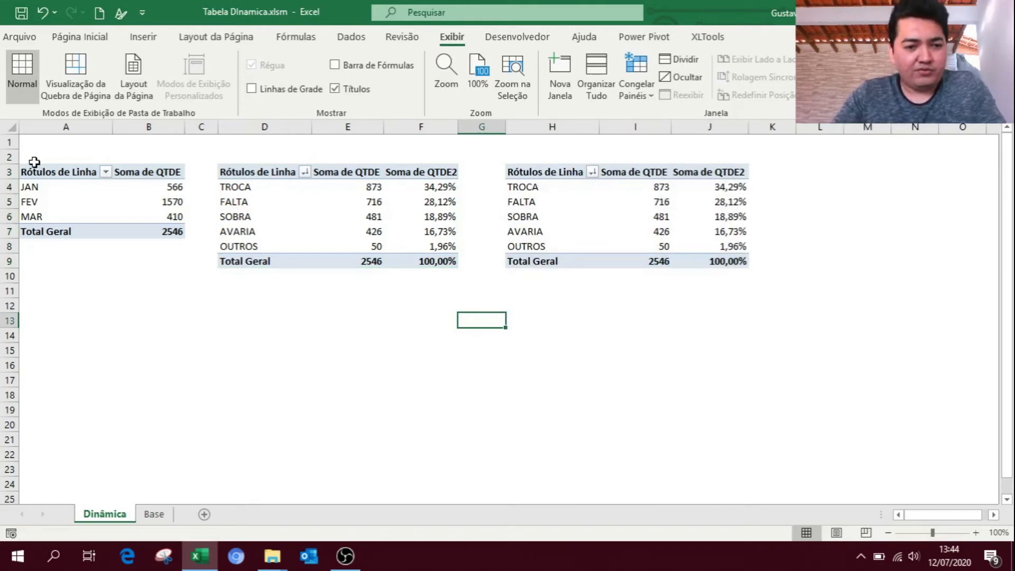
Paste a copy of the month pivot table below the original, starting at cell A12
{"action": "left_click_drag", "start_coordinate": [42, 168], "coordinate": [181, 229]}
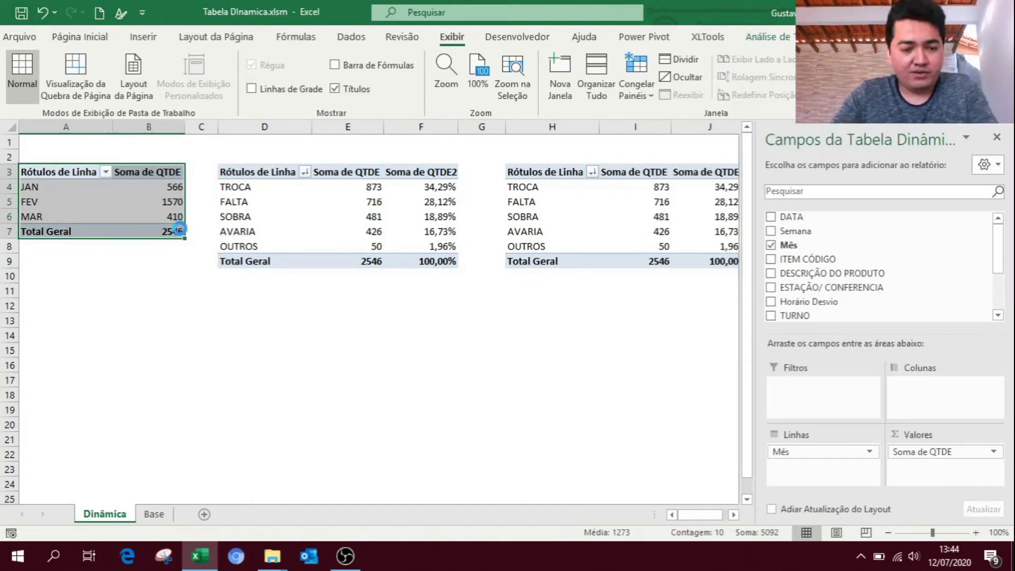
{"action": "key", "text": "ctrl+c"}
{"action": "left_click", "coordinate": [35, 306]}
{"action": "key", "text": "ctrl+v"}
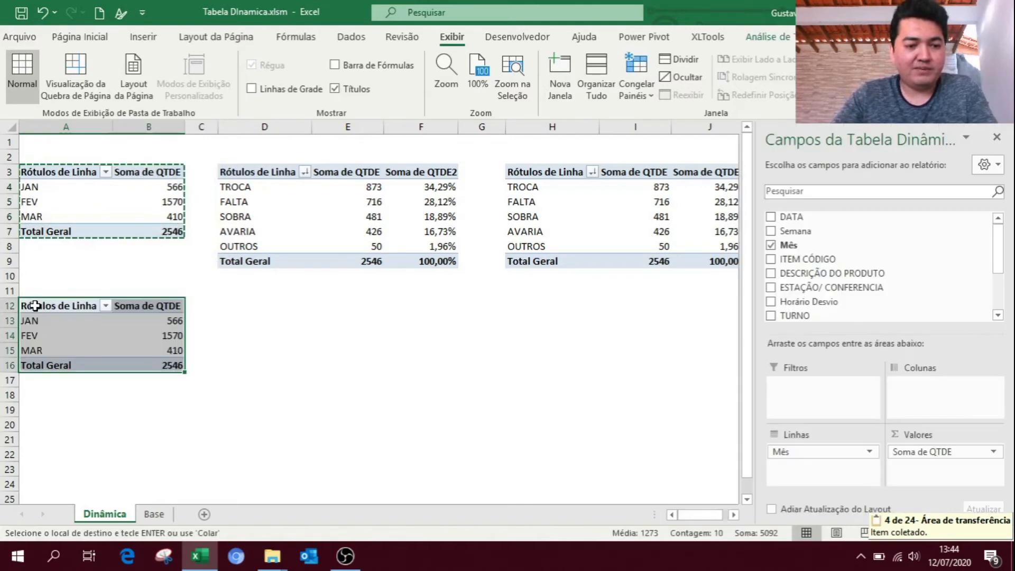
{"action": "left_click", "coordinate": [104, 391]}
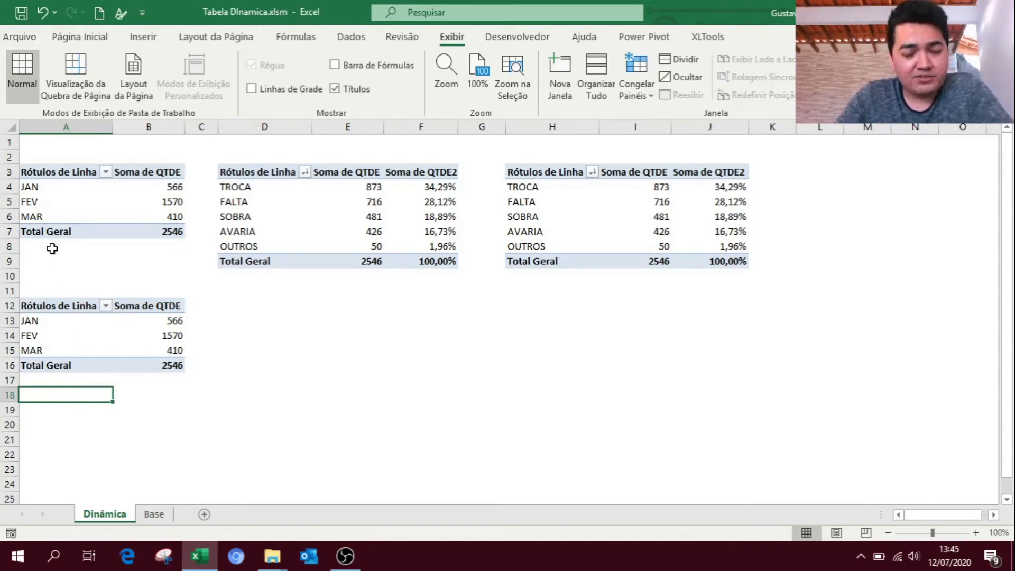
{"action": "left_click", "coordinate": [60, 227]}
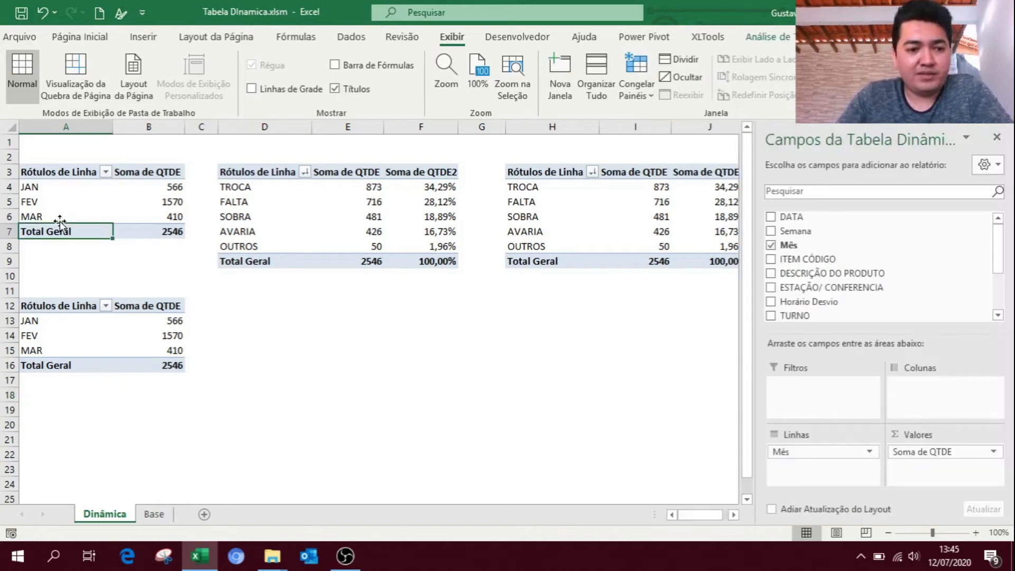
{"action": "left_click", "coordinate": [29, 248]}
{"action": "left_click", "coordinate": [26, 262]}
{"action": "left_click", "coordinate": [25, 276]}
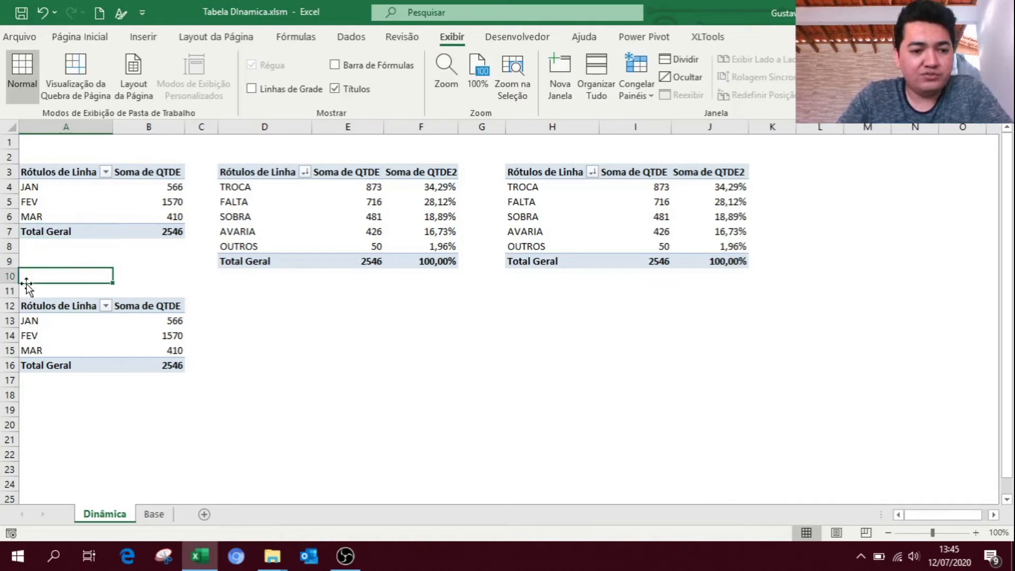
Clear the copied month pivot table in rows 12 to 16 from the sheet
{"action": "left_click", "coordinate": [26, 307]}
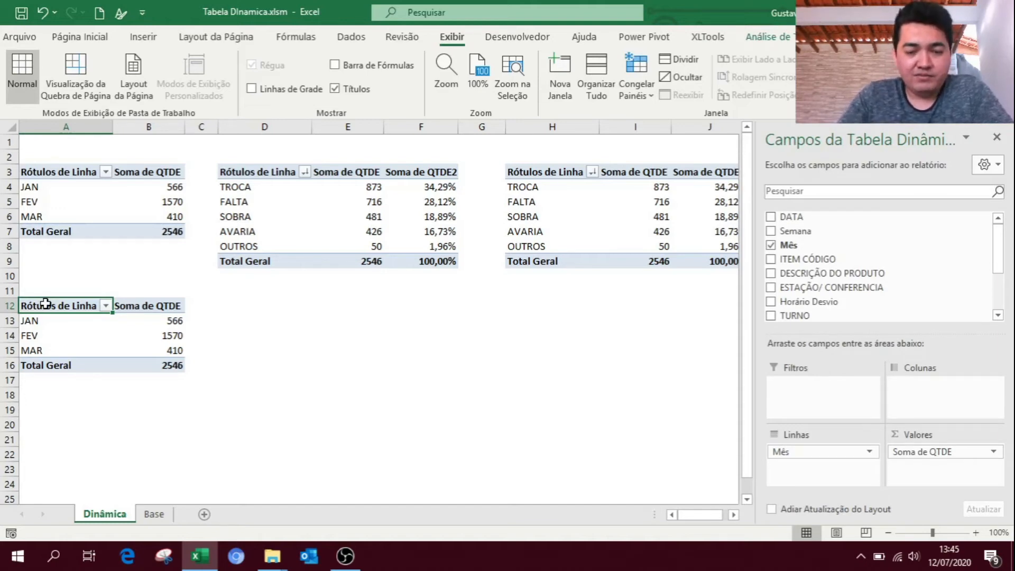
{"action": "left_click_drag", "start_coordinate": [31, 303], "coordinate": [188, 377]}
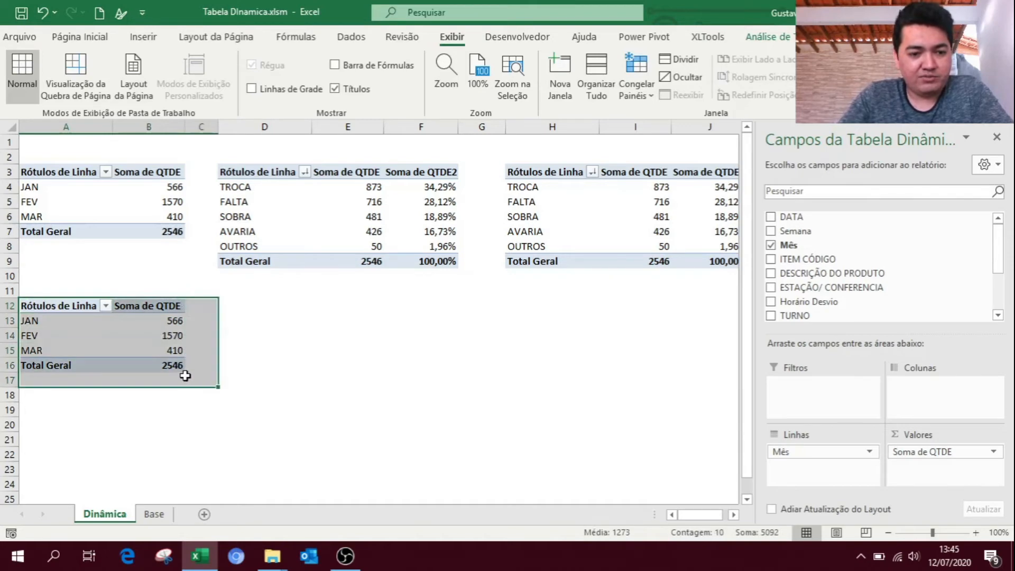
{"action": "left_click", "coordinate": [102, 41]}
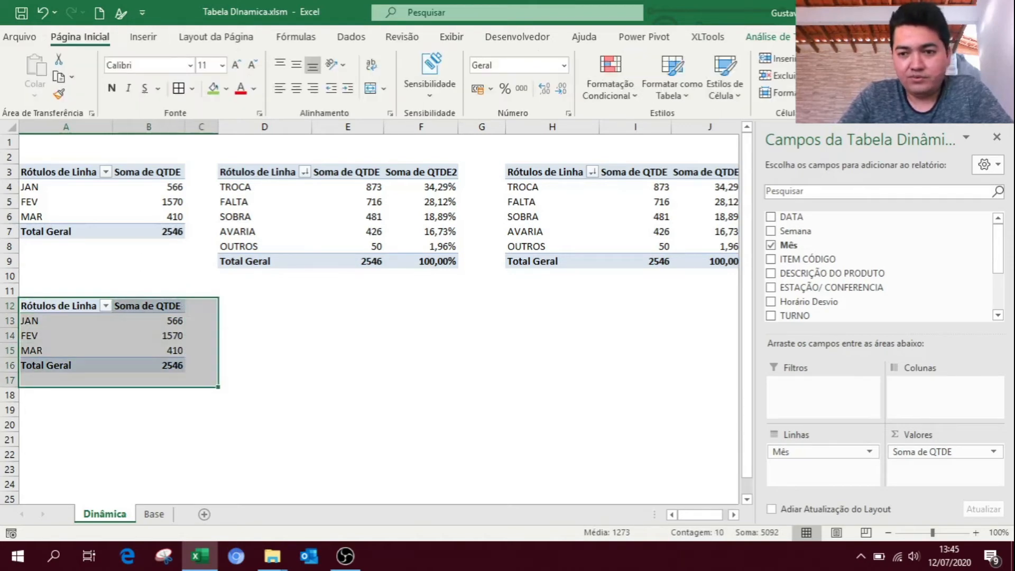
{"action": "left_click", "coordinate": [835, 94]}
{"action": "left_click", "coordinate": [862, 113]}
{"action": "left_click", "coordinate": [610, 306]}
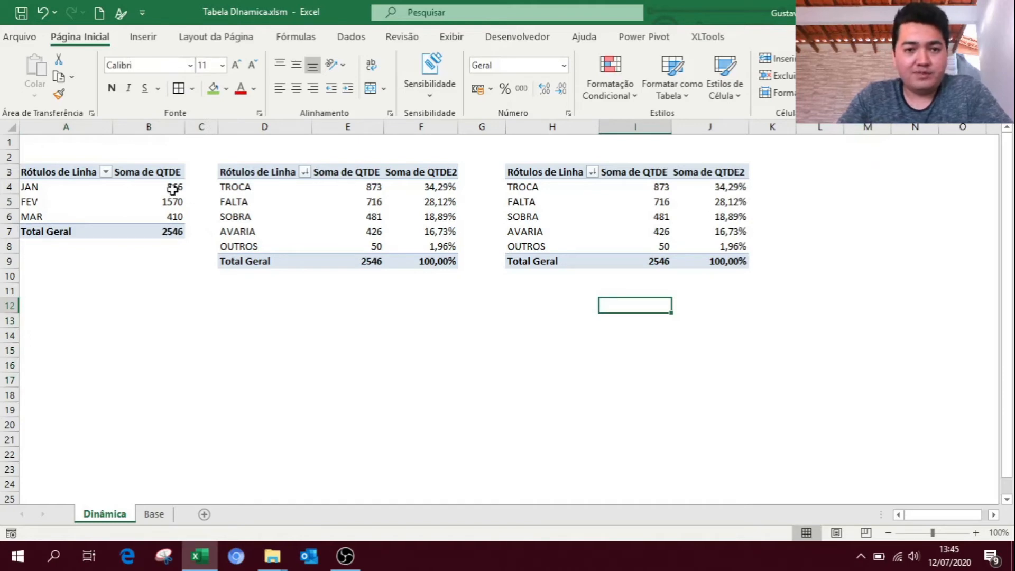
{"action": "left_click", "coordinate": [11, 246]}
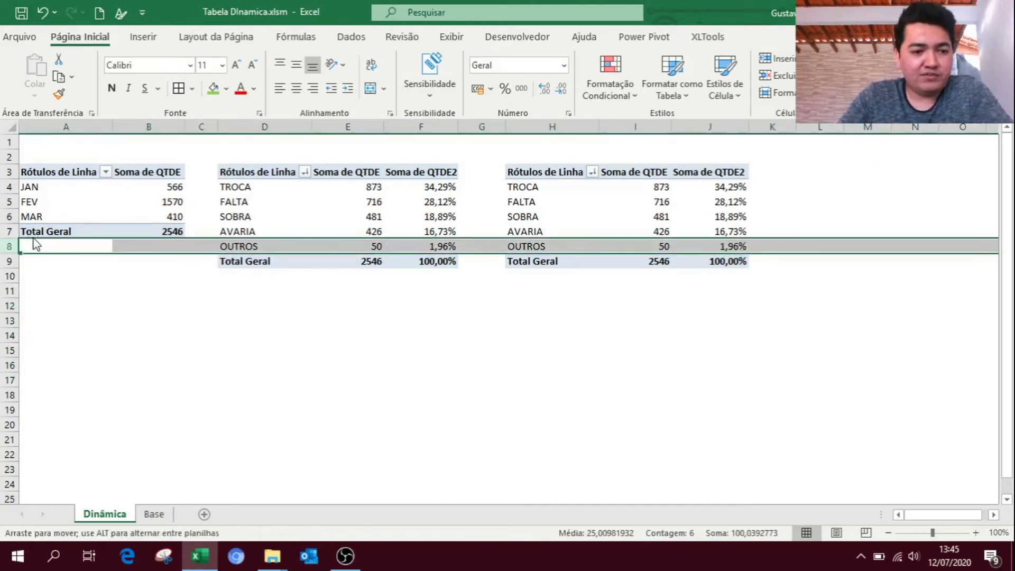
{"action": "left_click_drag", "start_coordinate": [34, 243], "coordinate": [63, 497]}
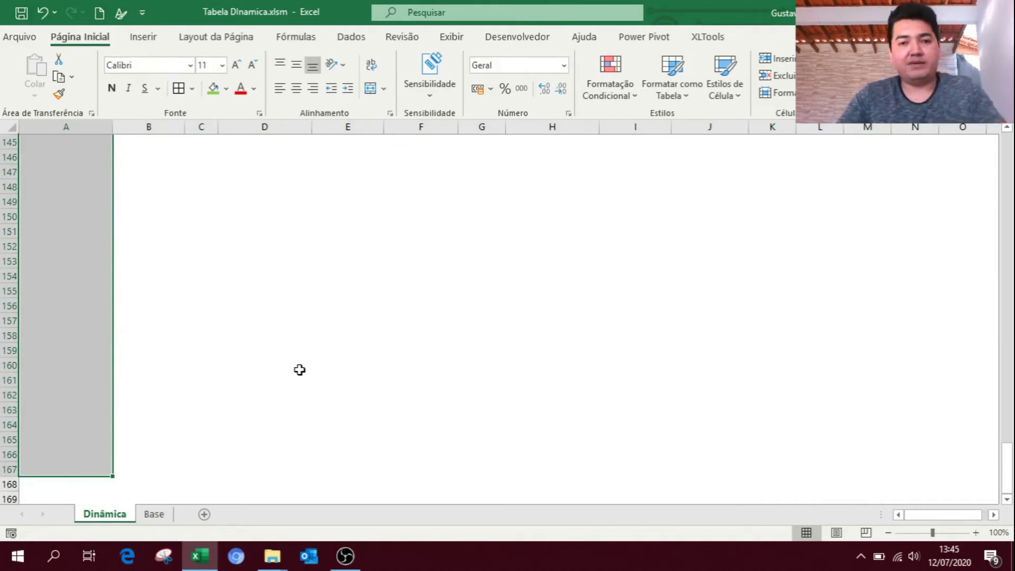
{"action": "key", "text": "ctrl+BackSpace"}
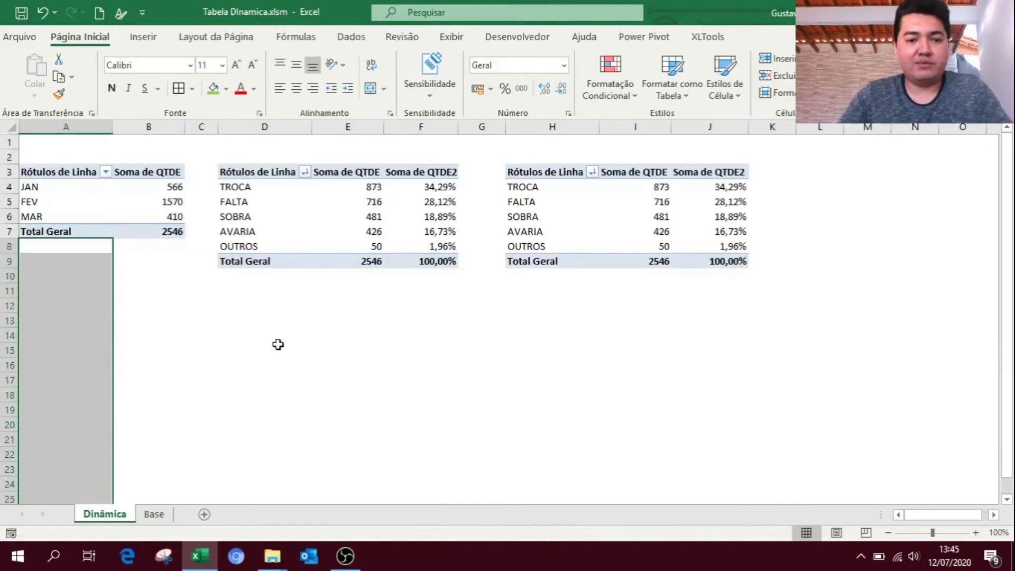
{"action": "left_click", "coordinate": [281, 335]}
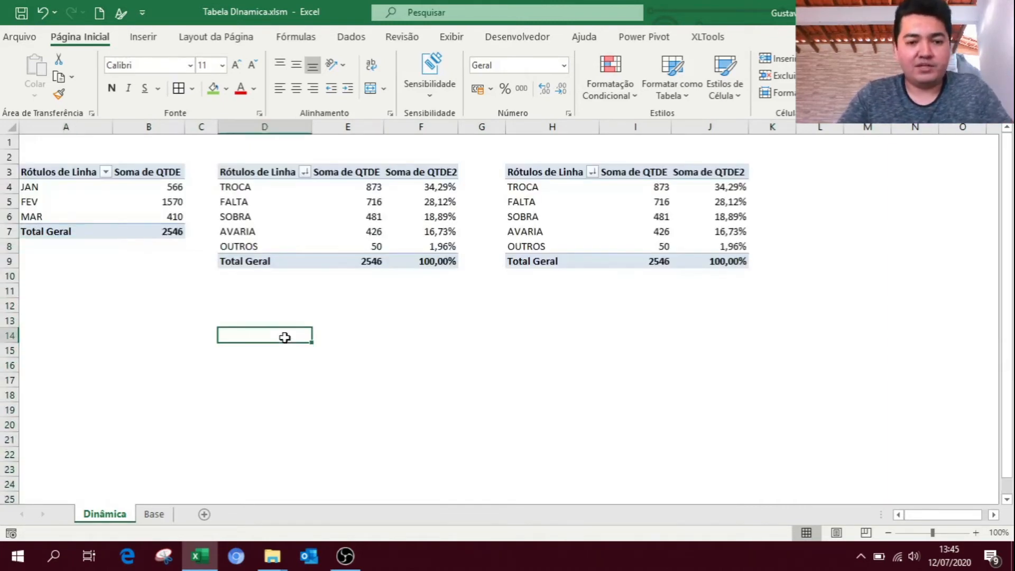
Remove the MOTIVO row field and both QTDE value fields from the copied pivot table at H3
{"action": "left_click", "coordinate": [526, 172]}
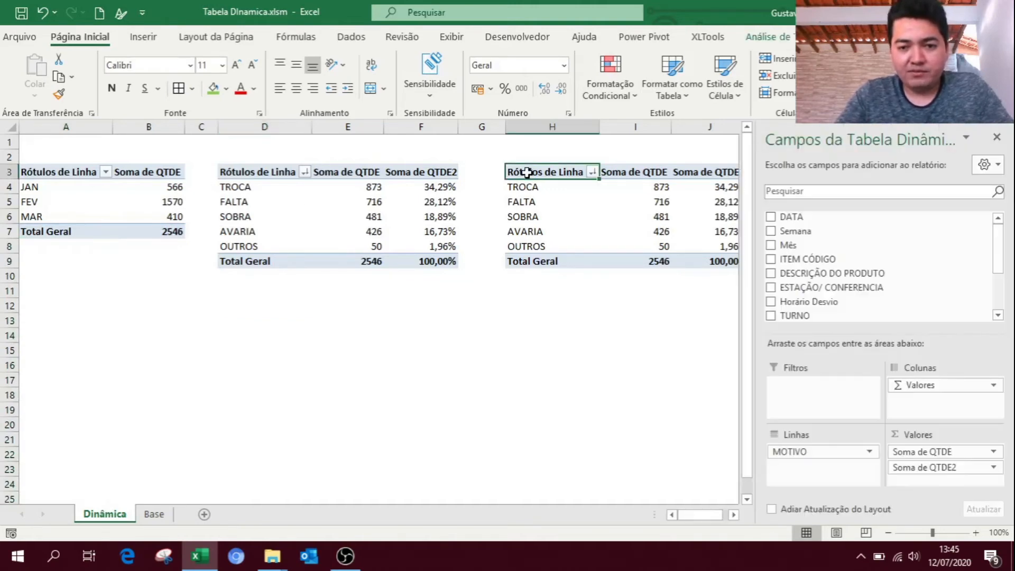
{"action": "left_click_drag", "start_coordinate": [846, 452], "coordinate": [846, 275]}
{"action": "left_click_drag", "start_coordinate": [954, 386], "coordinate": [846, 275]}
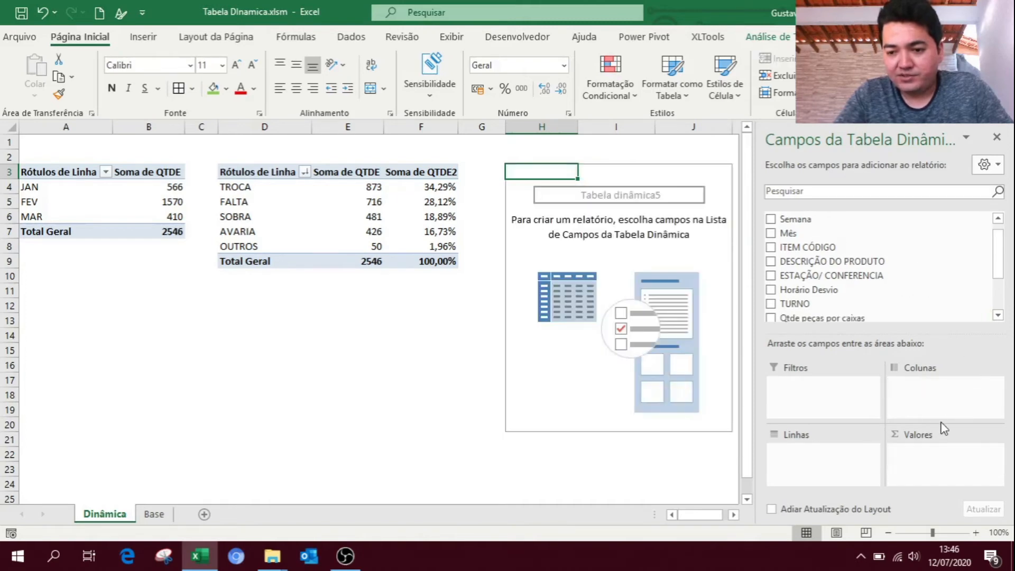
Add Sub Motivo to the rows and QTDE to the values of the emptied pivot table, and check its grand total
{"action": "left_click_drag", "start_coordinate": [1002, 264], "coordinate": [1001, 288]}
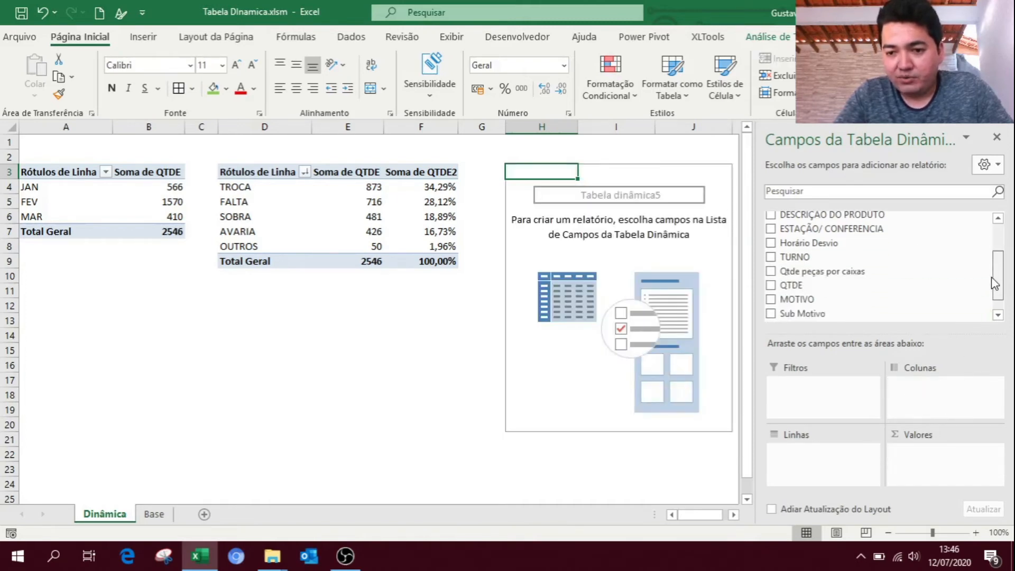
{"action": "left_click_drag", "start_coordinate": [804, 312], "coordinate": [797, 463]}
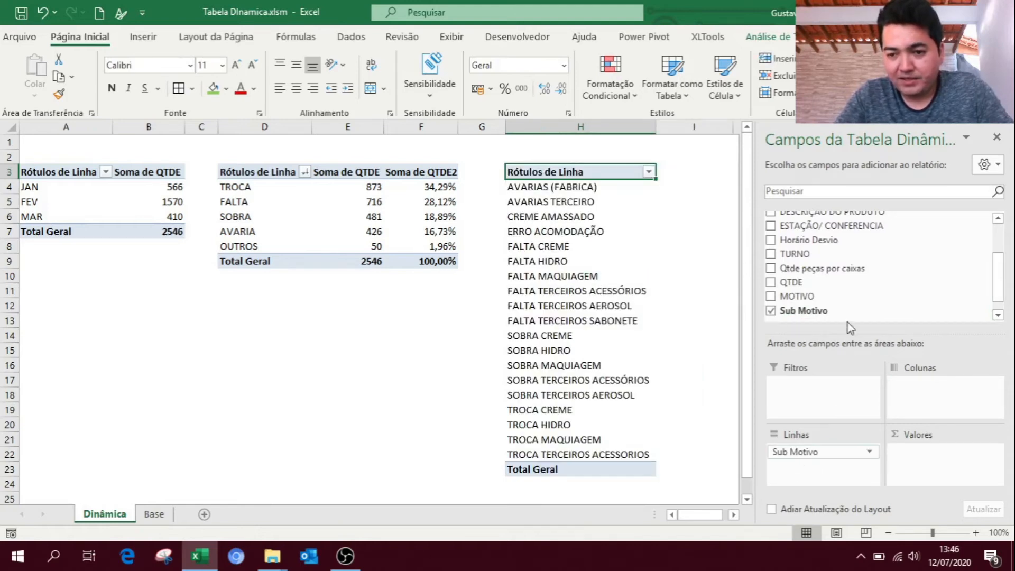
{"action": "left_click_drag", "start_coordinate": [825, 282], "coordinate": [920, 457]}
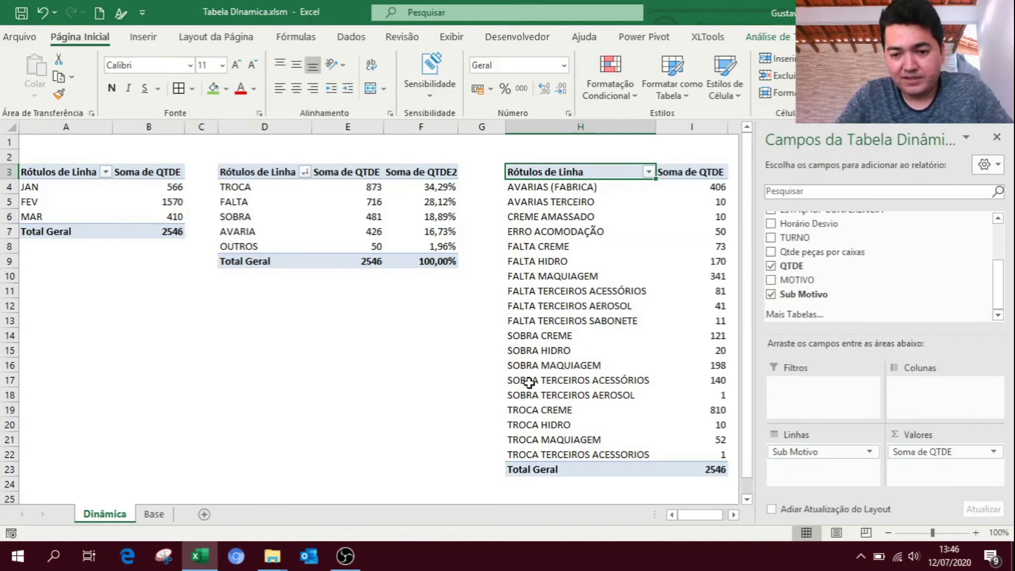
{"action": "left_click", "coordinate": [497, 381]}
{"action": "left_click", "coordinate": [713, 470]}
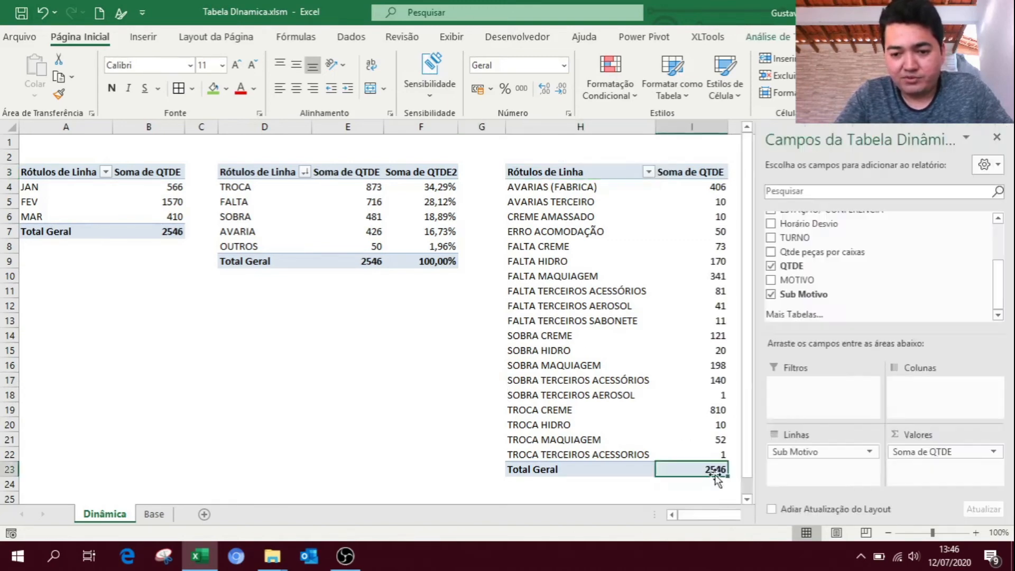
{"action": "left_click", "coordinate": [378, 274]}
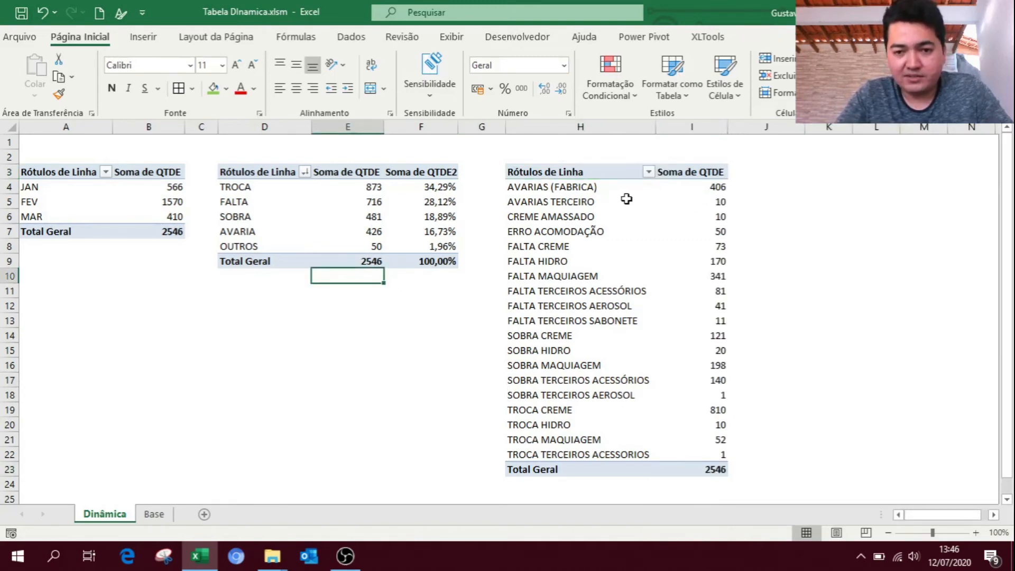
Sort the Sub Motivo pivot table by Soma de QTDE from largest to smallest
{"action": "left_click", "coordinate": [718, 185]}
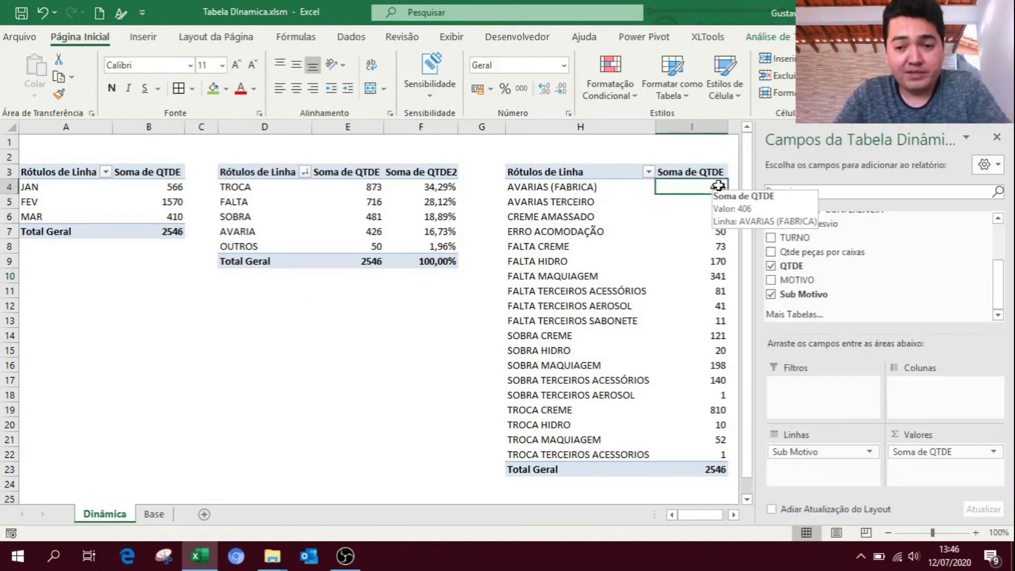
{"action": "right_click", "coordinate": [717, 185]}
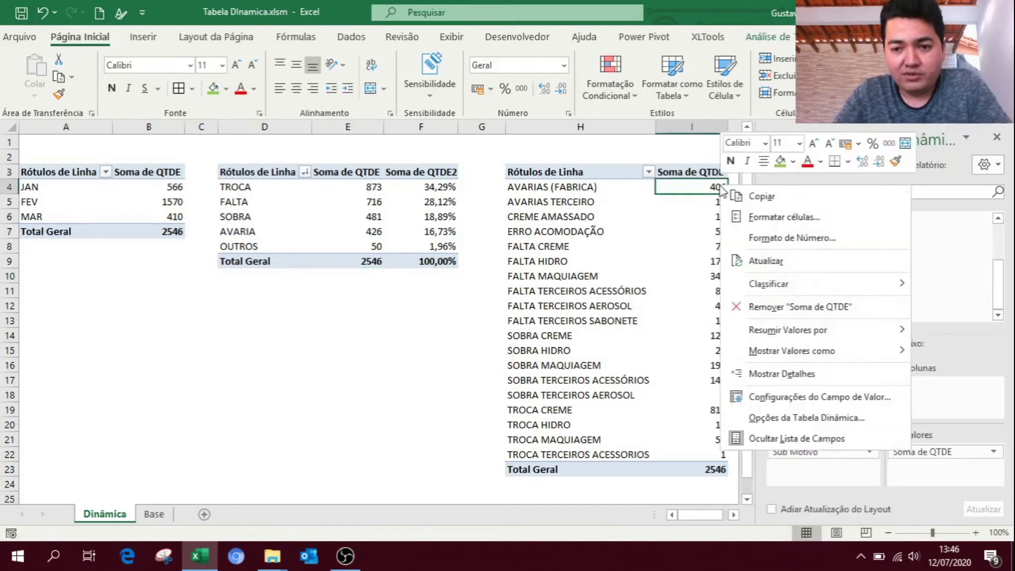
{"action": "mouse_move", "coordinate": [769, 294]}
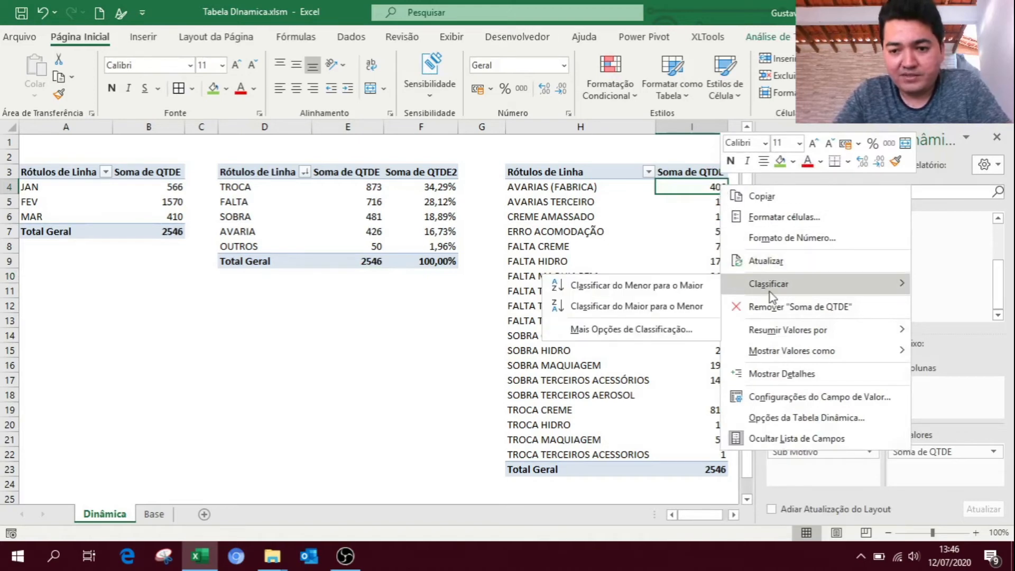
{"action": "left_click", "coordinate": [664, 307]}
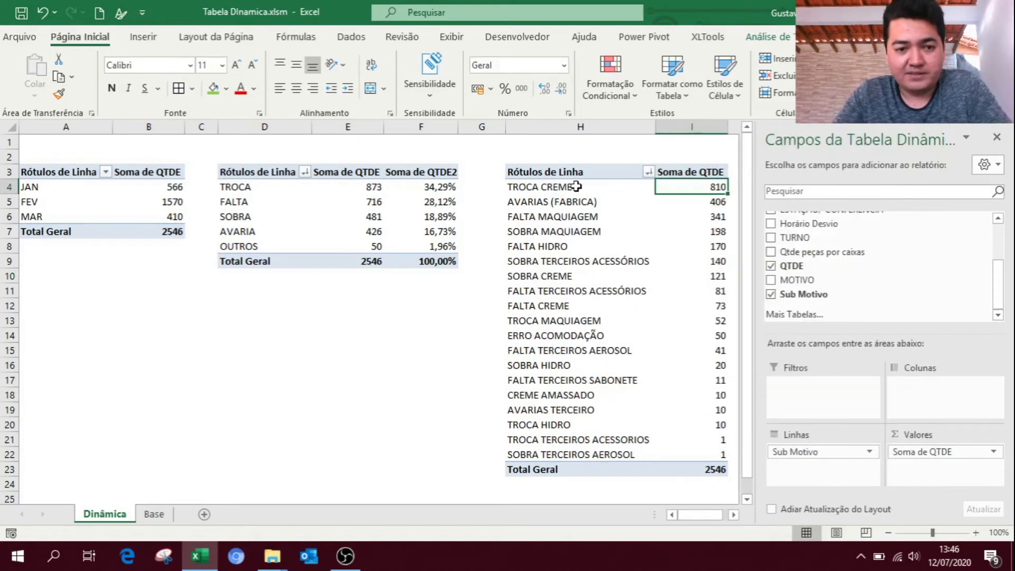
{"action": "left_click", "coordinate": [579, 203]}
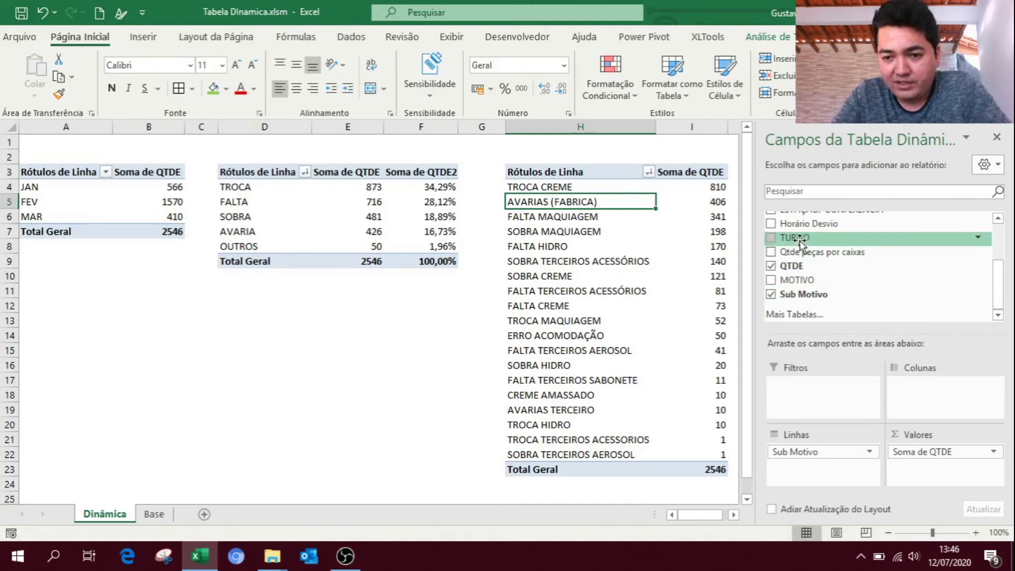
Filter the Sub Motivo pivot table to 1º Turno through a TURNO report filter and check the TROCA CREME row
{"action": "left_click_drag", "start_coordinate": [800, 242], "coordinate": [795, 397]}
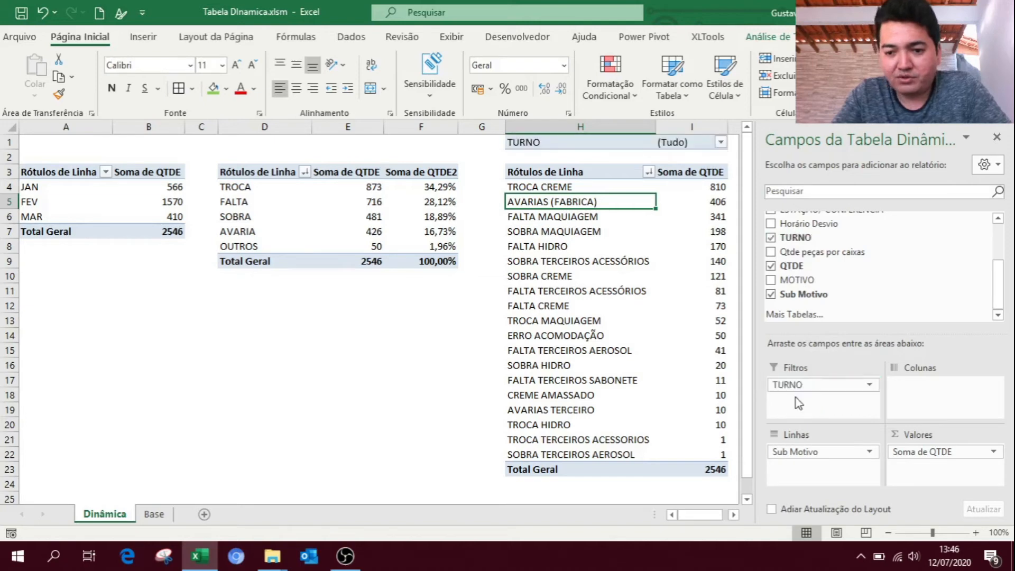
{"action": "left_click", "coordinate": [998, 138]}
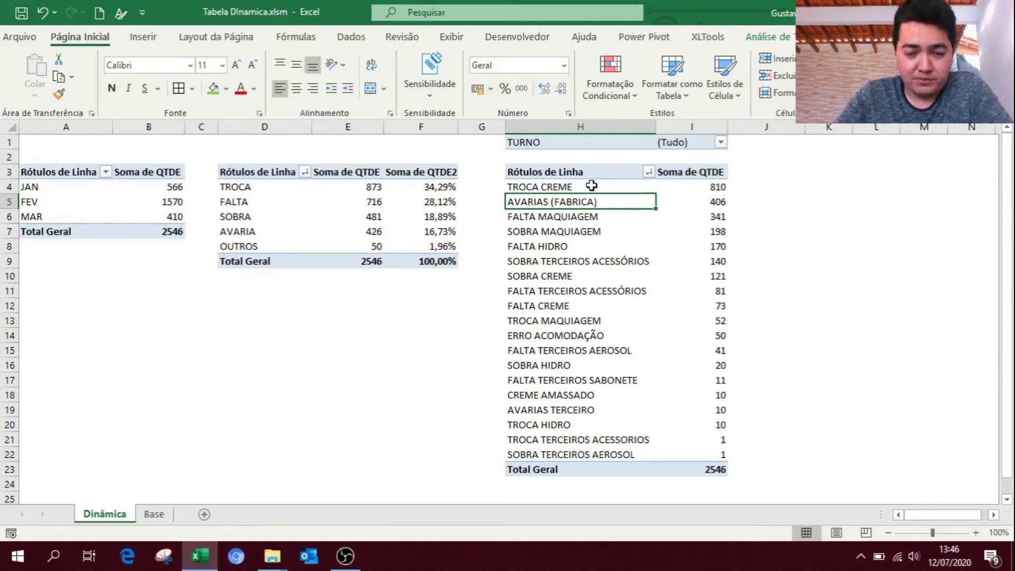
{"action": "left_click", "coordinate": [721, 142]}
{"action": "left_click", "coordinate": [591, 190]}
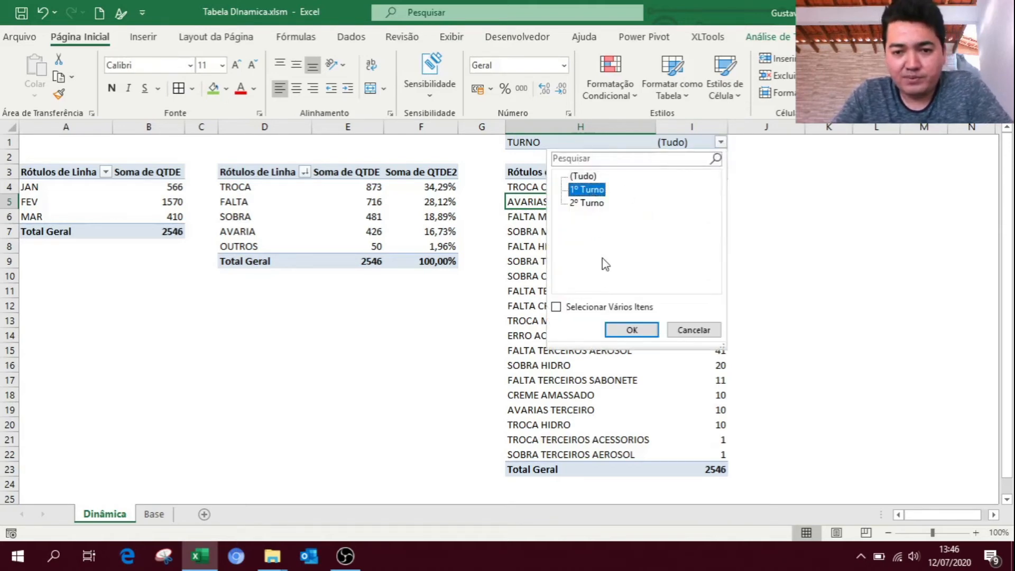
{"action": "left_click", "coordinate": [633, 330]}
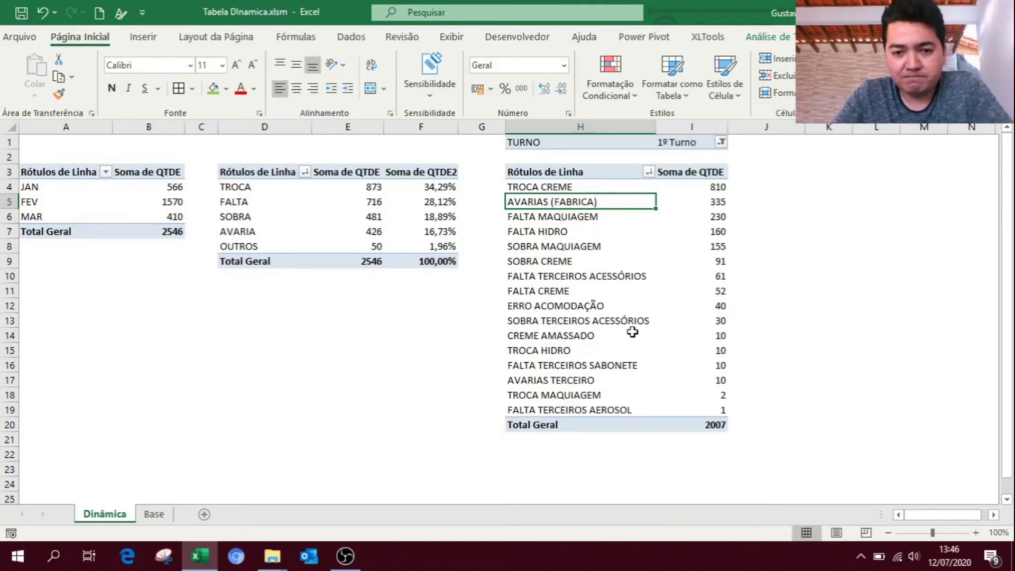
{"action": "left_click", "coordinate": [482, 379]}
{"action": "left_click_drag", "start_coordinate": [562, 189], "coordinate": [690, 186]}
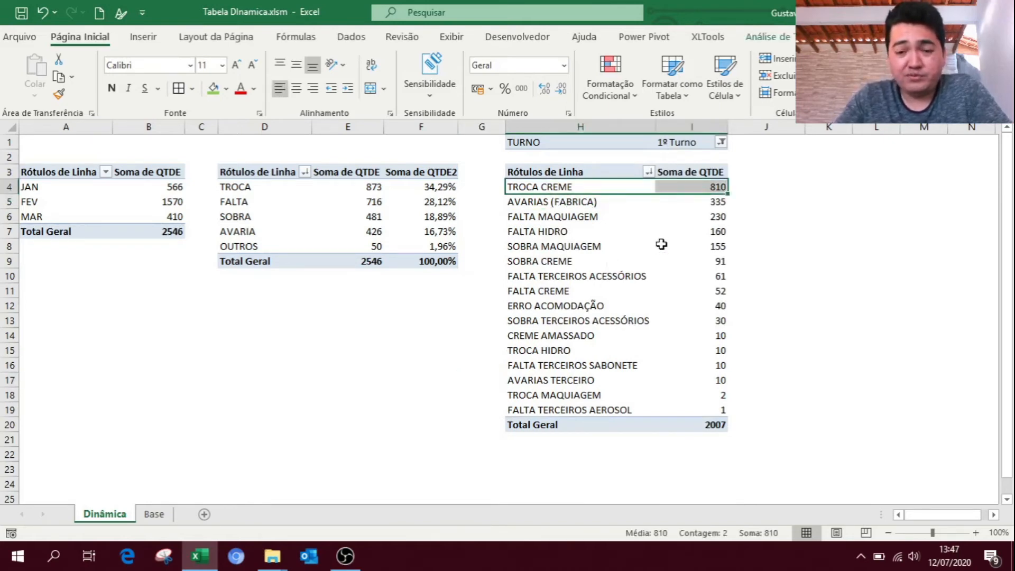
{"action": "mouse_move", "coordinate": [661, 244]}
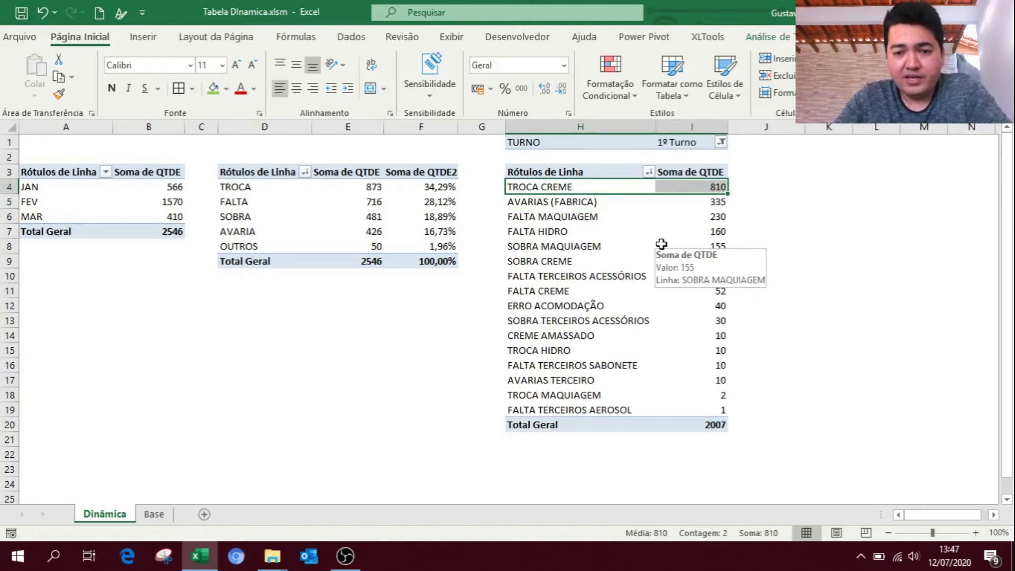
{"action": "left_click", "coordinate": [552, 203]}
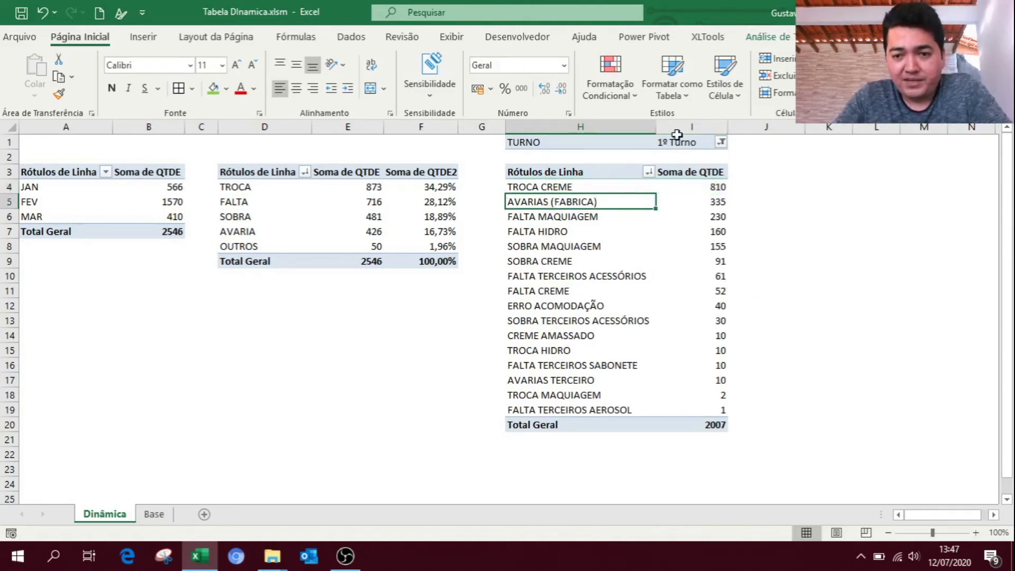
Switch the TURNO report filter of the Sub Motivo pivot table to 2º Turno
{"action": "left_click", "coordinate": [722, 143]}
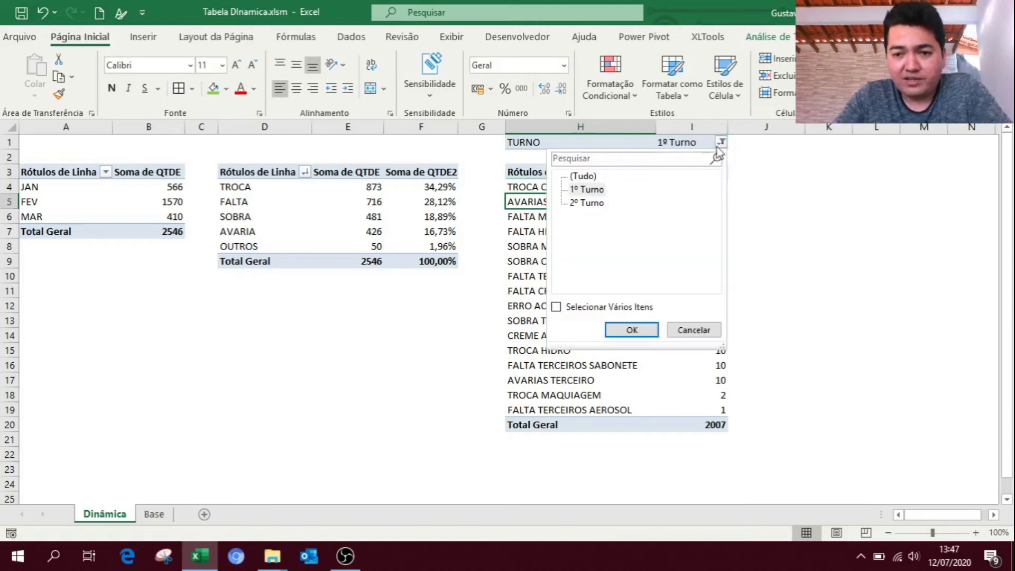
{"action": "left_click", "coordinate": [602, 204]}
{"action": "left_click", "coordinate": [639, 331]}
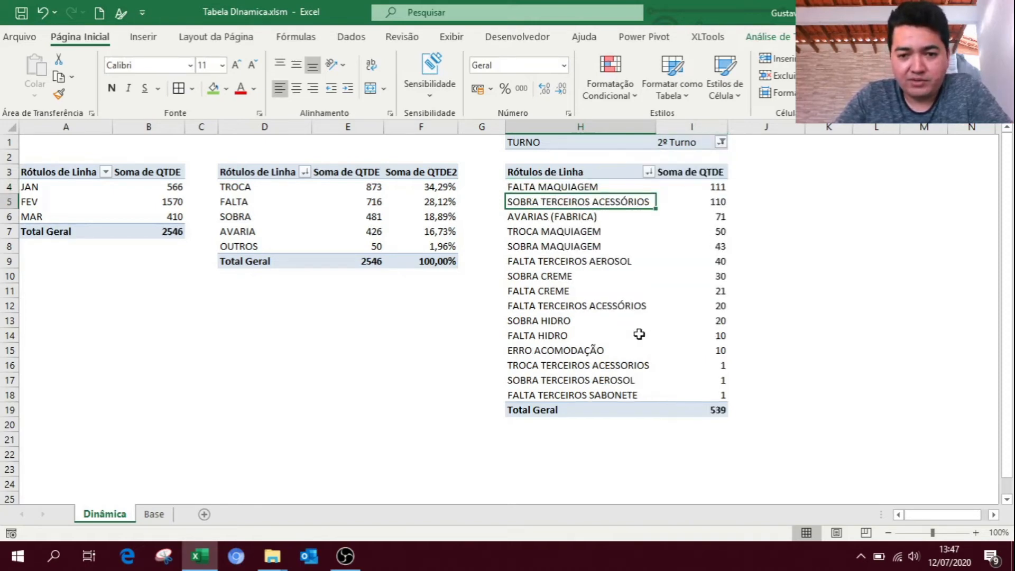
{"action": "left_click", "coordinate": [491, 320]}
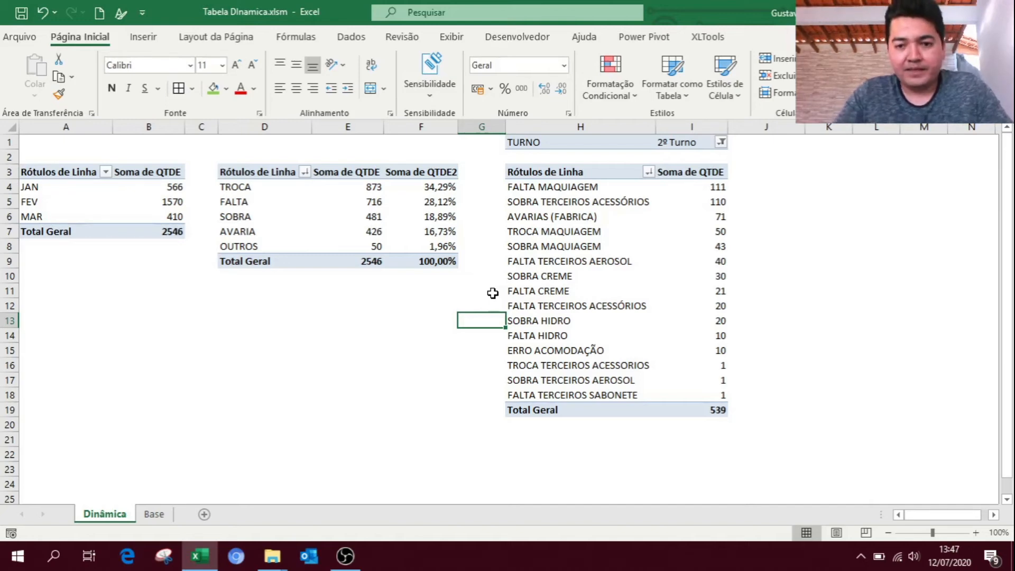
Check the two top Sub Motivo rows for 2º Turno and switch the pivot table's TURNO report filter to 1º Turno
{"action": "left_click", "coordinate": [583, 184]}
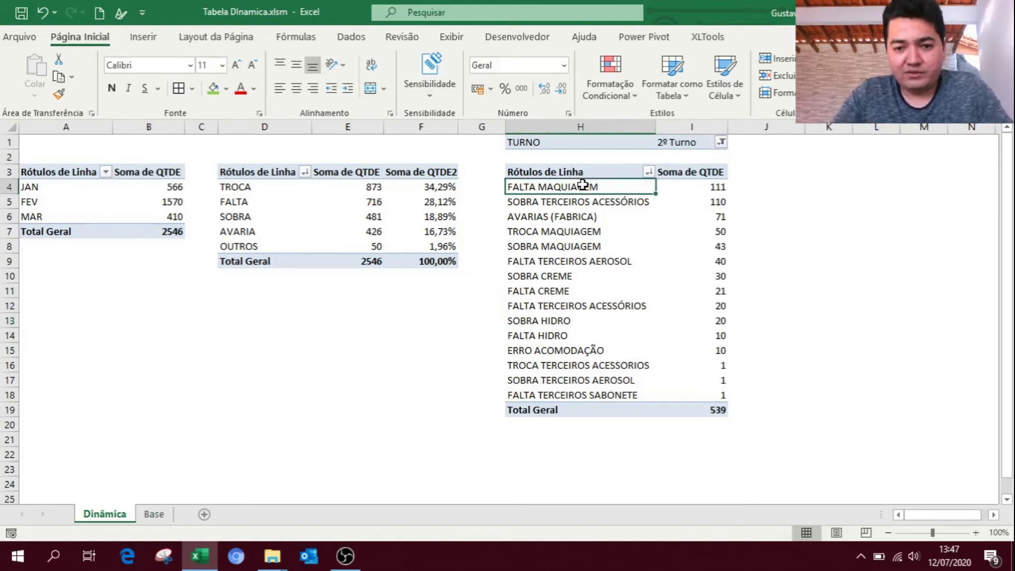
{"action": "left_click_drag", "start_coordinate": [583, 184], "coordinate": [594, 199]}
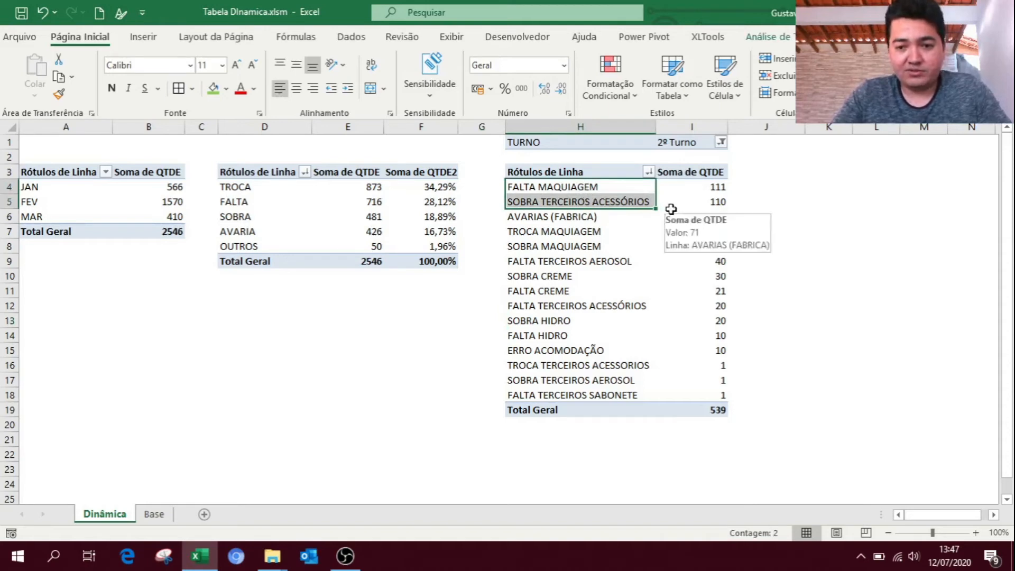
{"action": "left_click", "coordinate": [722, 141]}
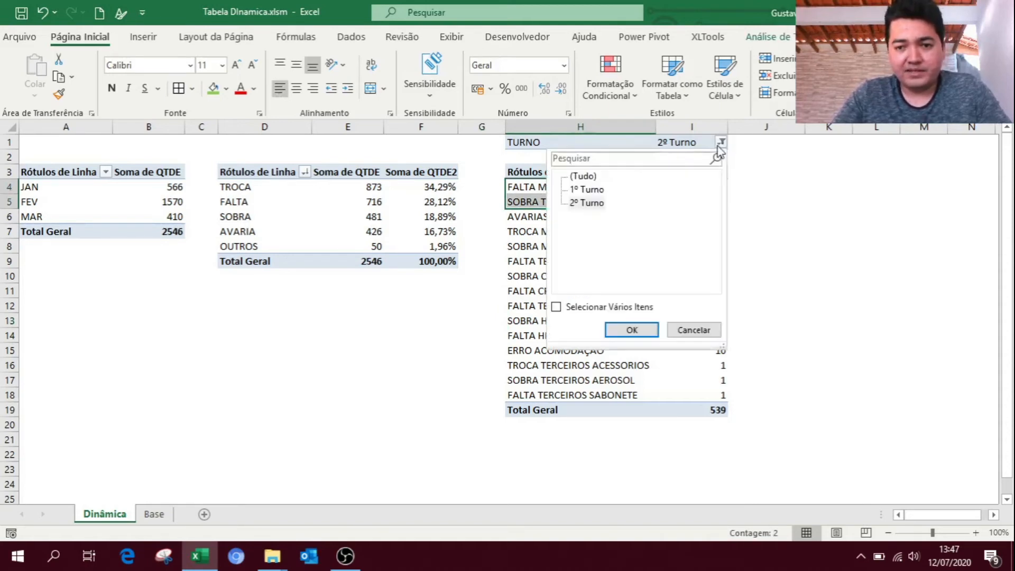
{"action": "left_click", "coordinate": [592, 190]}
{"action": "left_click", "coordinate": [622, 327]}
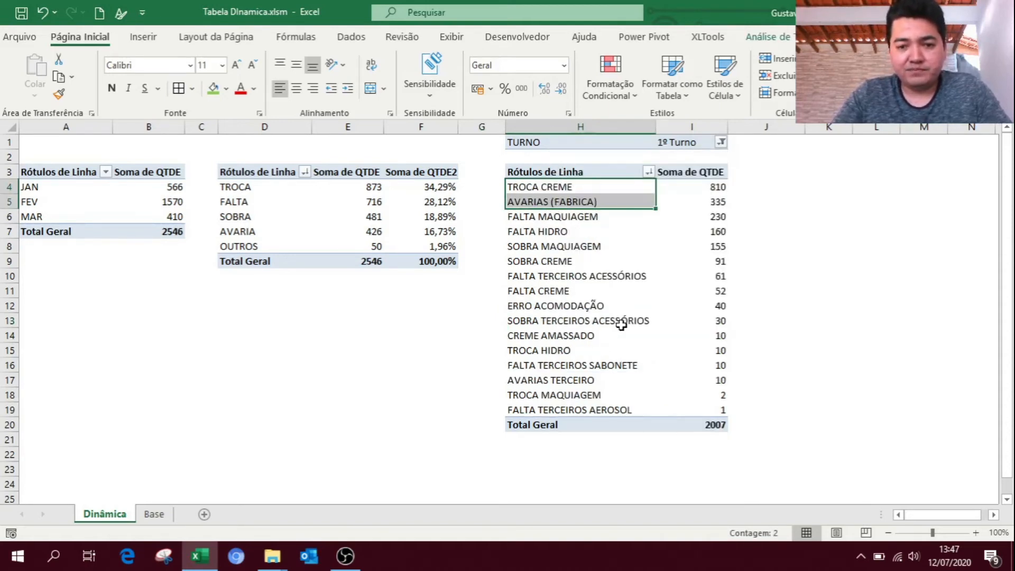
Enable selecting multiple items in the TURNO report filter of the Sub Motivo pivot table and include all shifts (Tudo)
{"action": "left_click", "coordinate": [721, 142]}
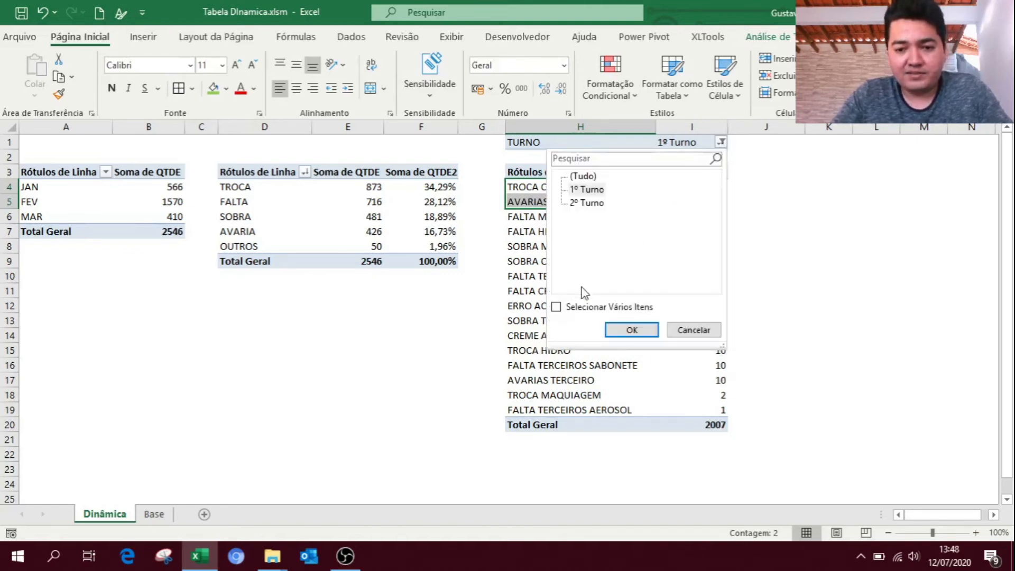
{"action": "left_click", "coordinate": [558, 309]}
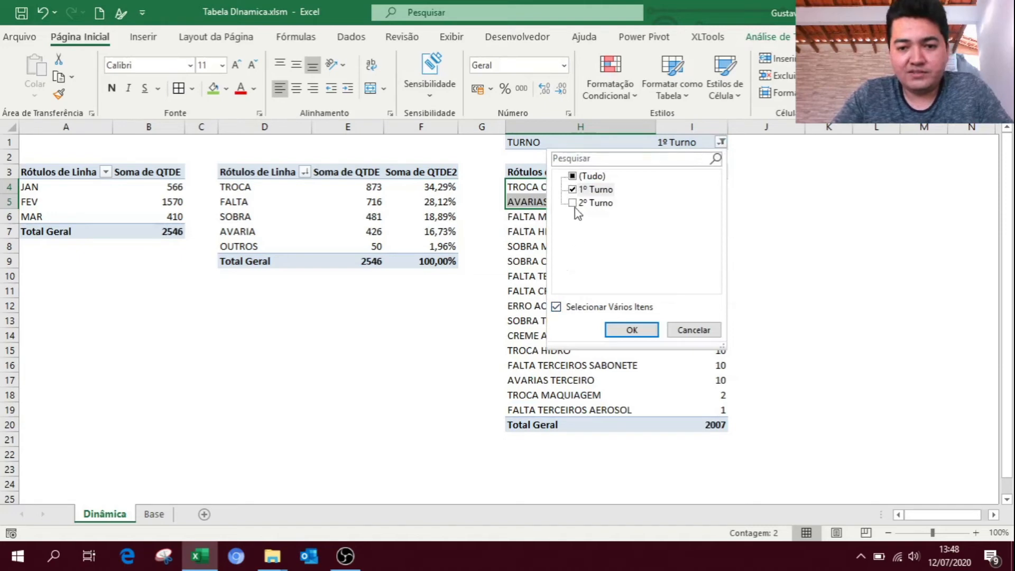
{"action": "left_click", "coordinate": [575, 177]}
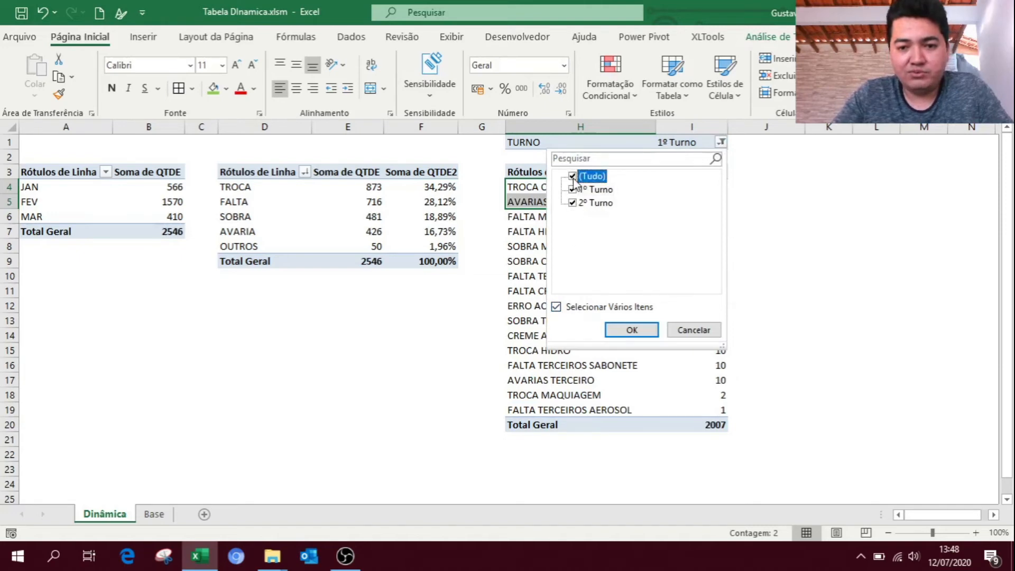
{"action": "left_click", "coordinate": [614, 329]}
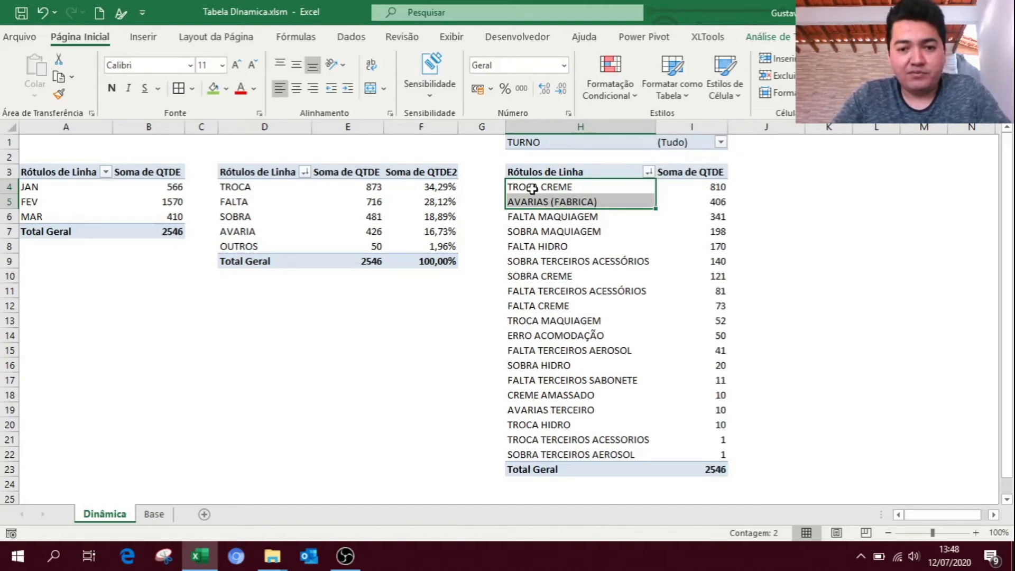
Show the field list of the MOTIVO pivot table and add TURNO to its rows beneath MOTIVO
{"action": "left_click", "coordinate": [244, 172]}
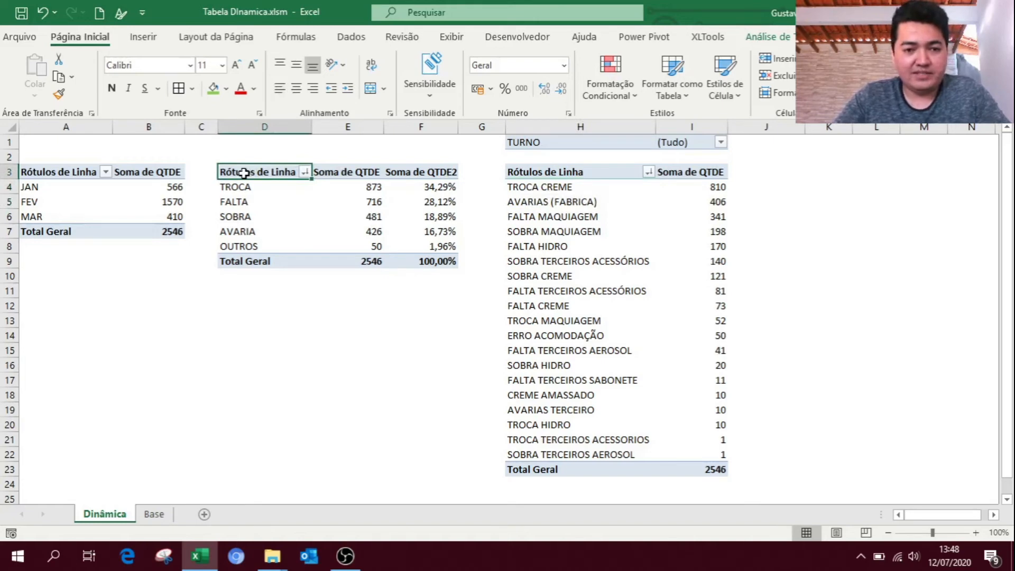
{"action": "right_click", "coordinate": [244, 172]}
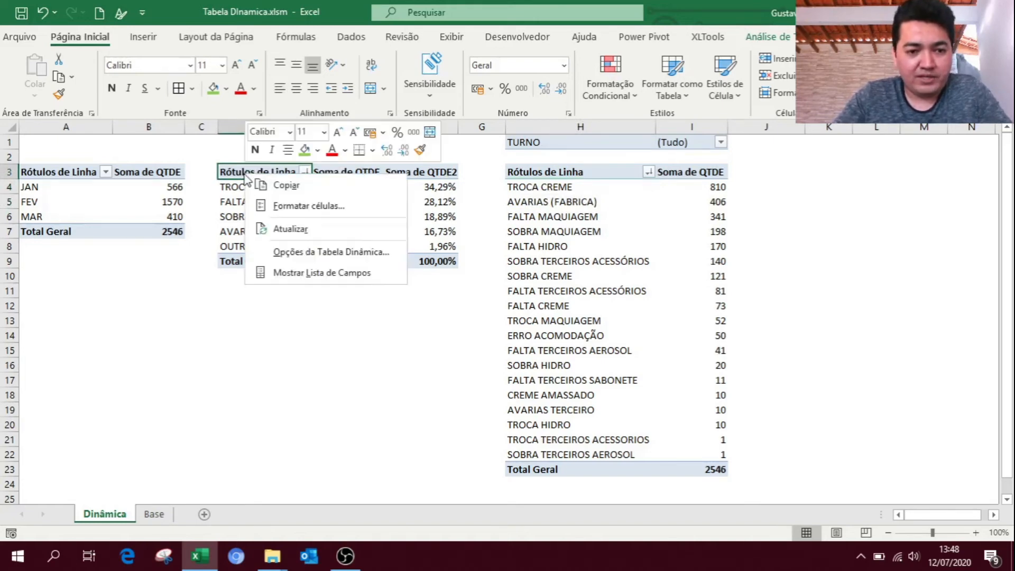
{"action": "left_click", "coordinate": [277, 267]}
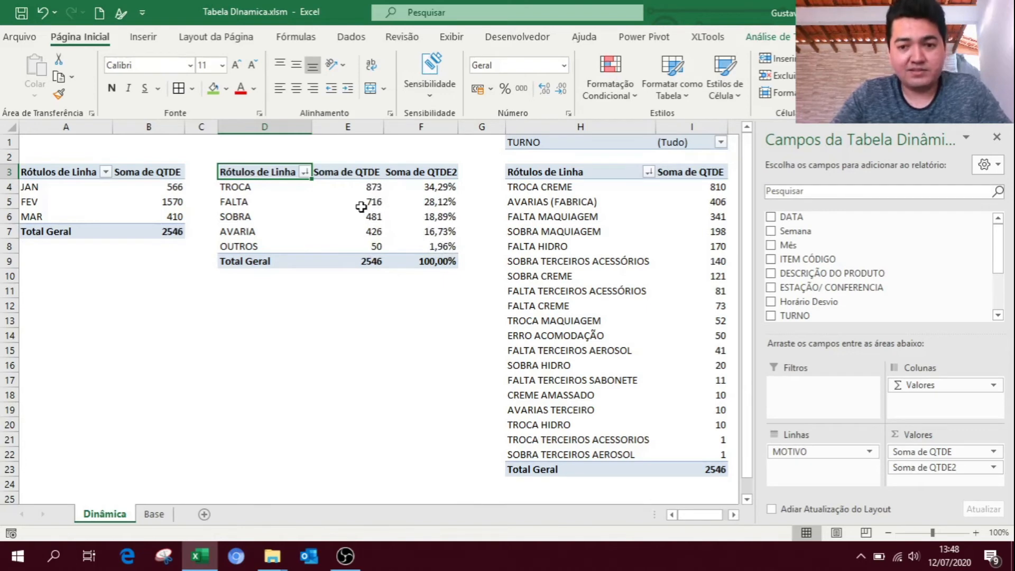
{"action": "mouse_move", "coordinate": [361, 206]}
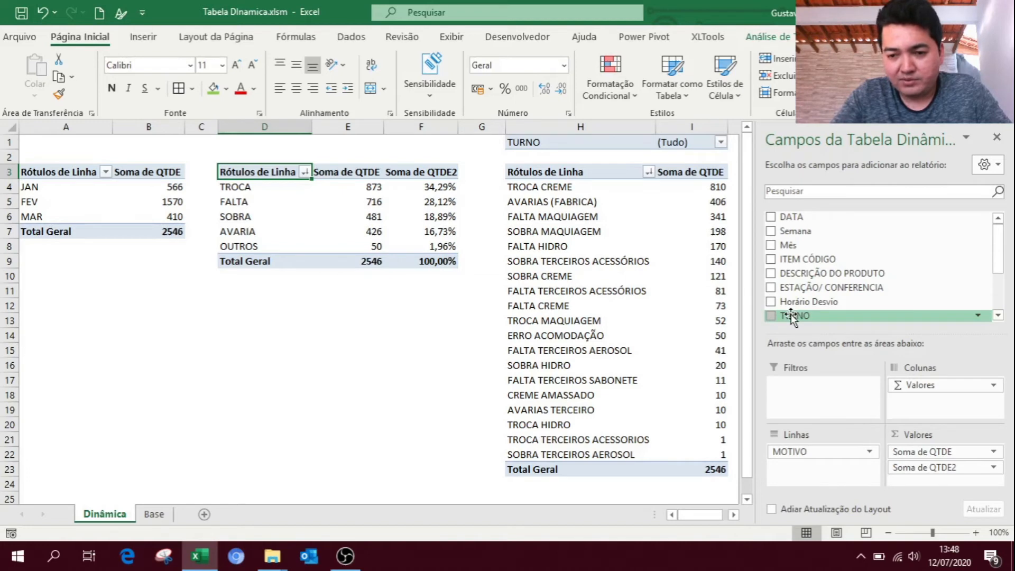
{"action": "left_click_drag", "start_coordinate": [792, 317], "coordinate": [798, 468]}
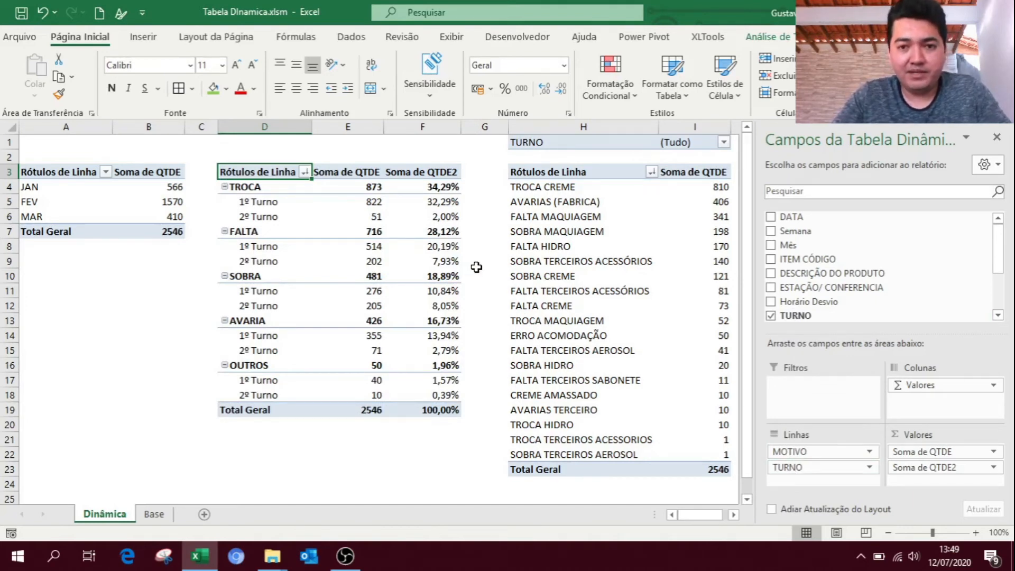
Examine the MOTIVO pivot table's subtotals, grand total and the 1º and 2º Turno quantities under TROCA and FALTA
{"action": "left_click", "coordinate": [262, 188]}
{"action": "left_click", "coordinate": [370, 186]}
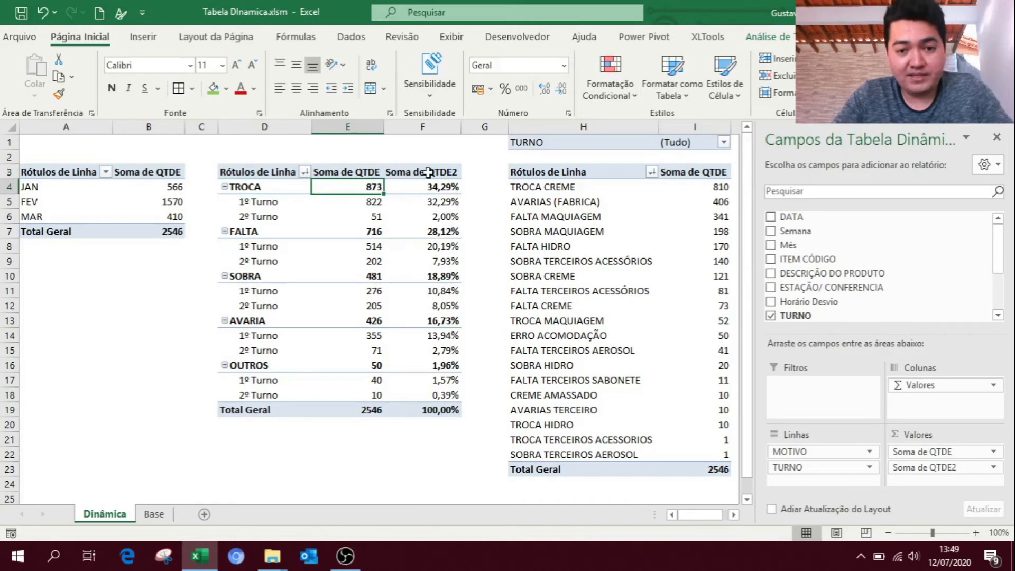
{"action": "left_click", "coordinate": [447, 188]}
{"action": "left_click", "coordinate": [379, 413]}
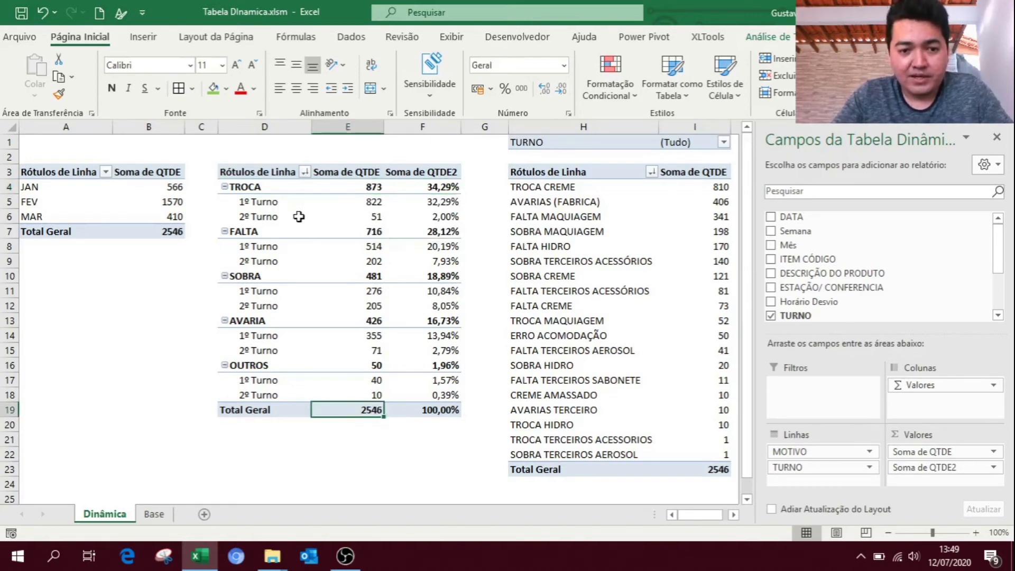
{"action": "left_click", "coordinate": [275, 203]}
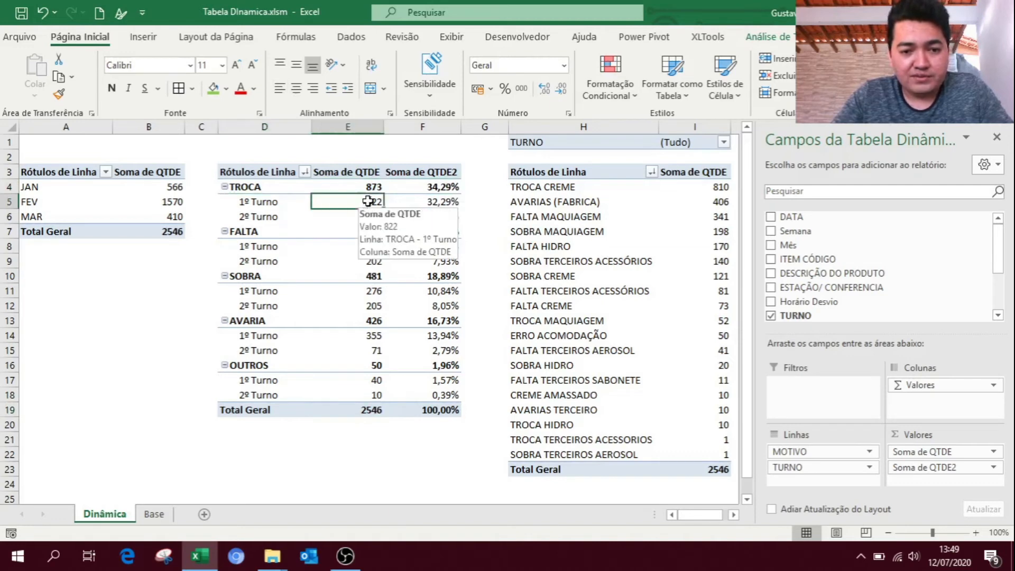
{"action": "left_click", "coordinate": [379, 186]}
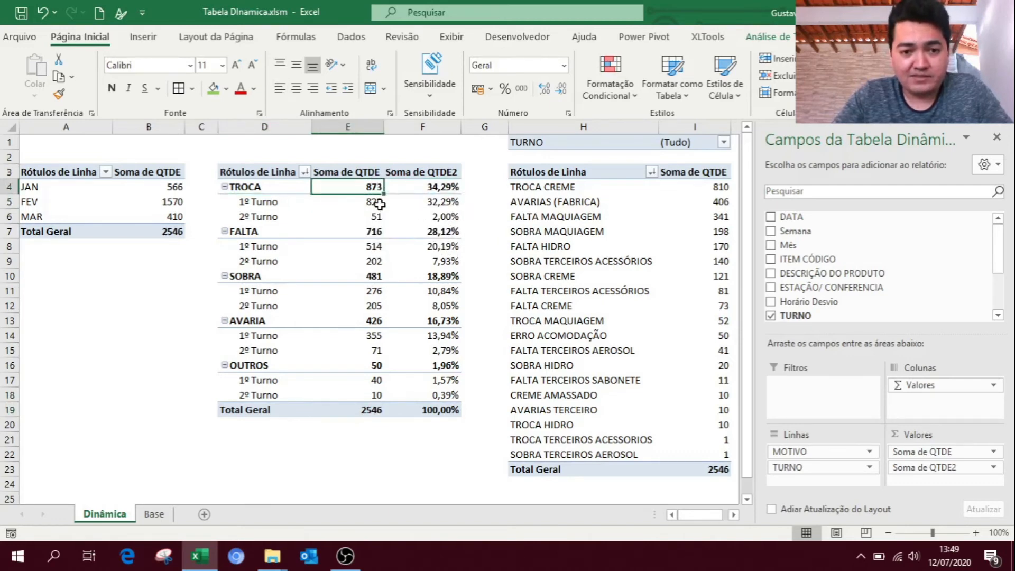
{"action": "left_click", "coordinate": [379, 202]}
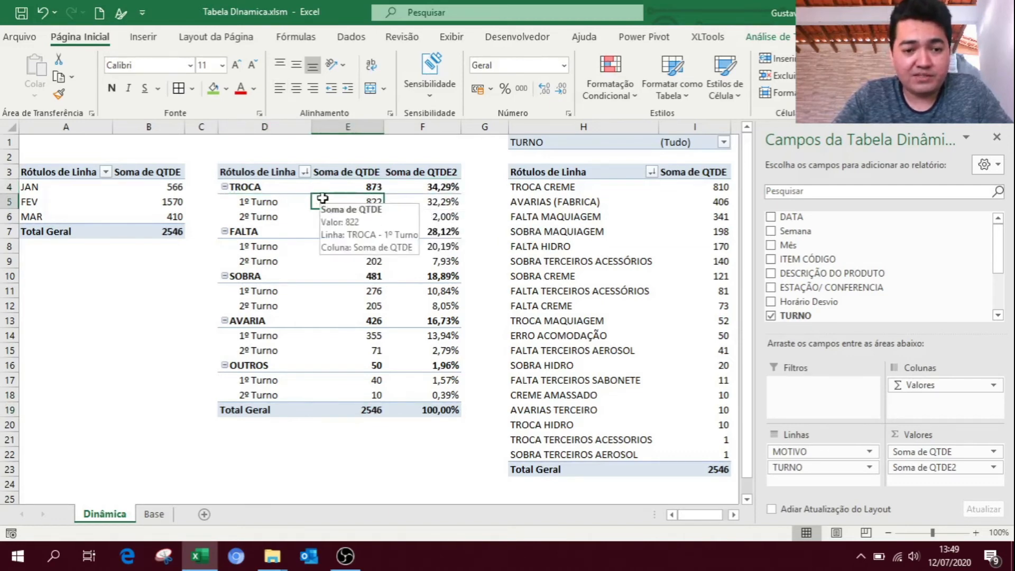
{"action": "left_click", "coordinate": [280, 217]}
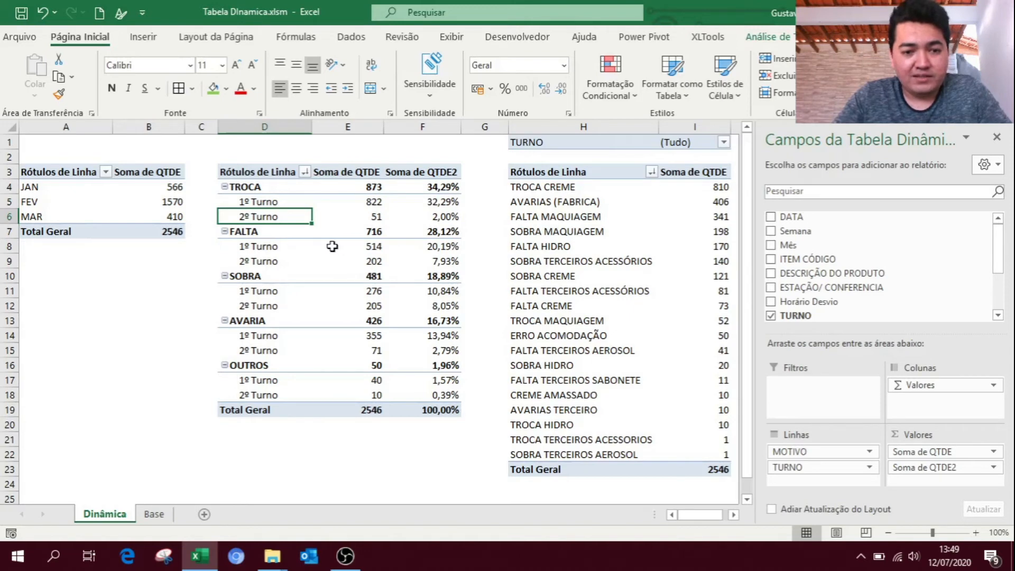
{"action": "left_click", "coordinate": [378, 232]}
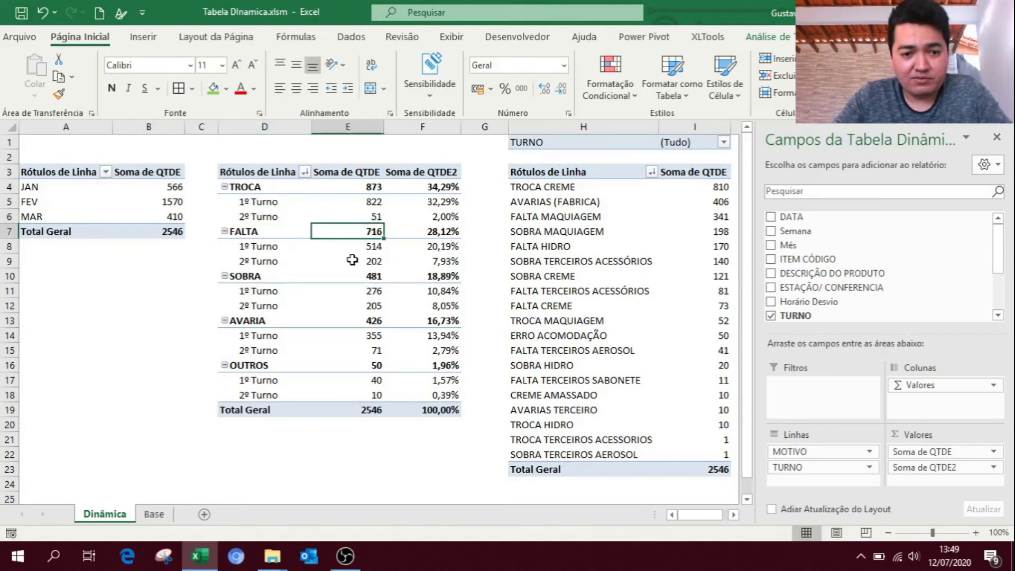
{"action": "left_click", "coordinate": [372, 249]}
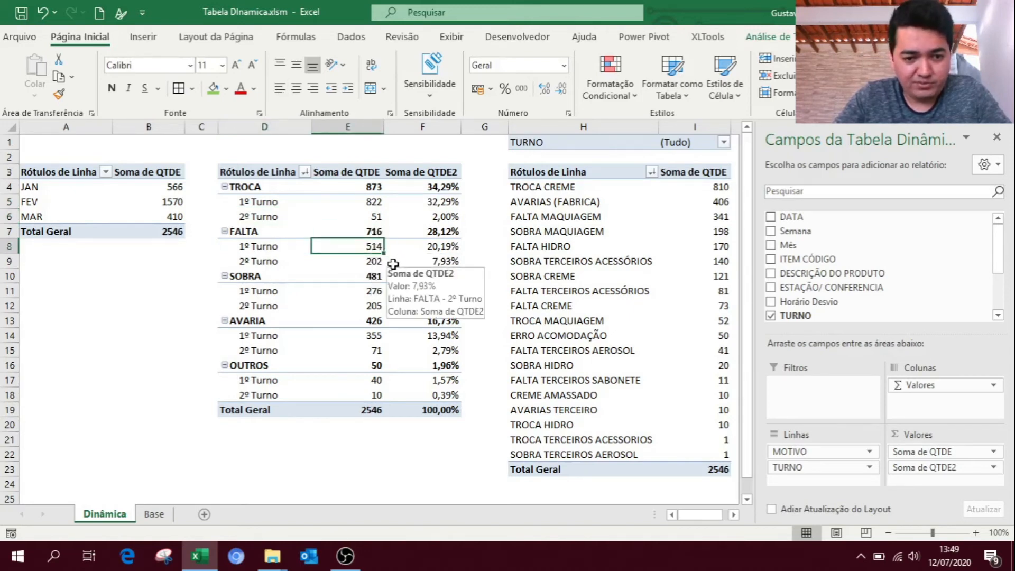
{"action": "left_click", "coordinate": [385, 264]}
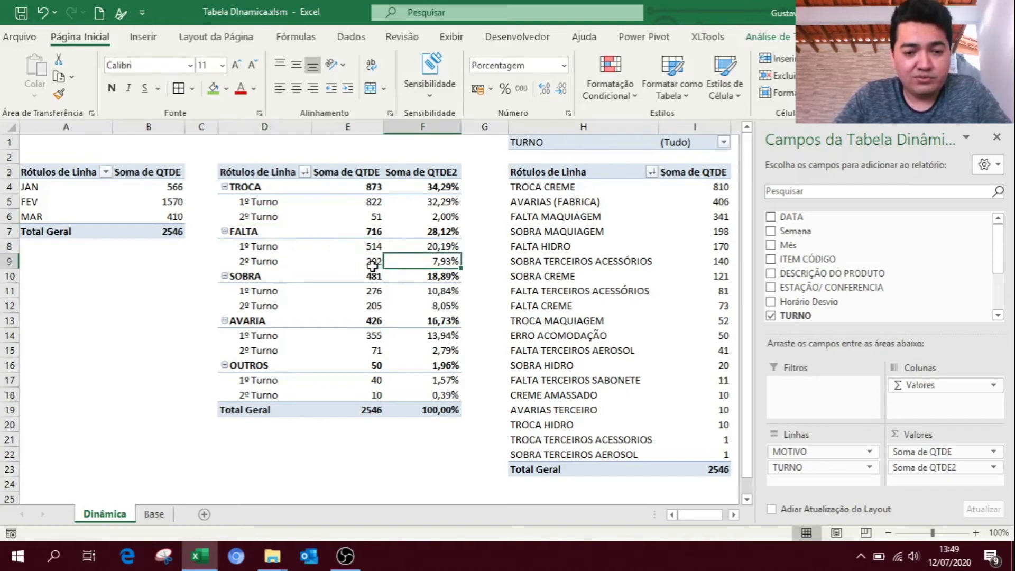
{"action": "left_click", "coordinate": [370, 262]}
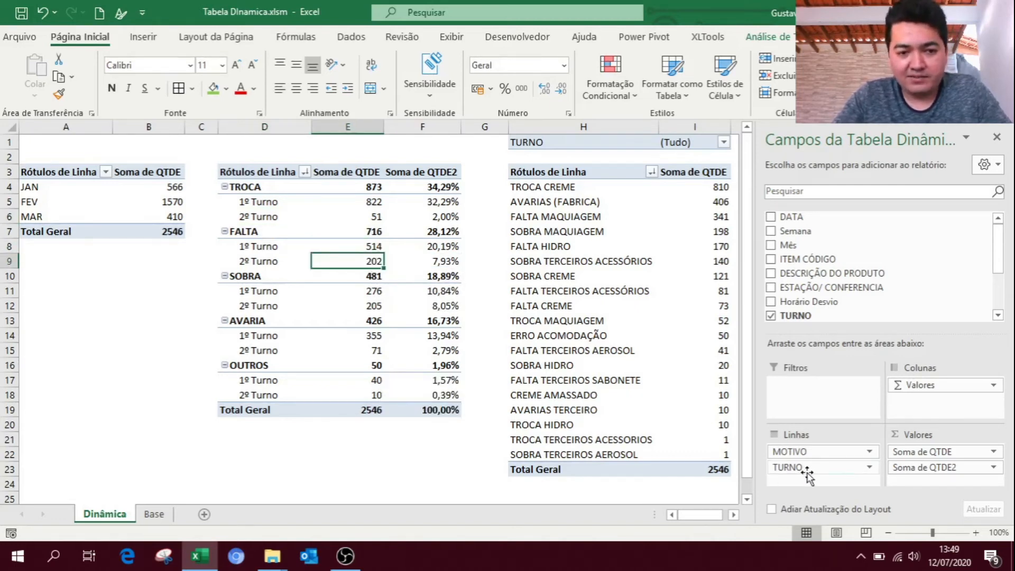
Replace TURNO with Sub Motivo beneath MOTIVO in the rows of the MOTIVO pivot table
{"action": "left_click_drag", "start_coordinate": [808, 476], "coordinate": [819, 294]}
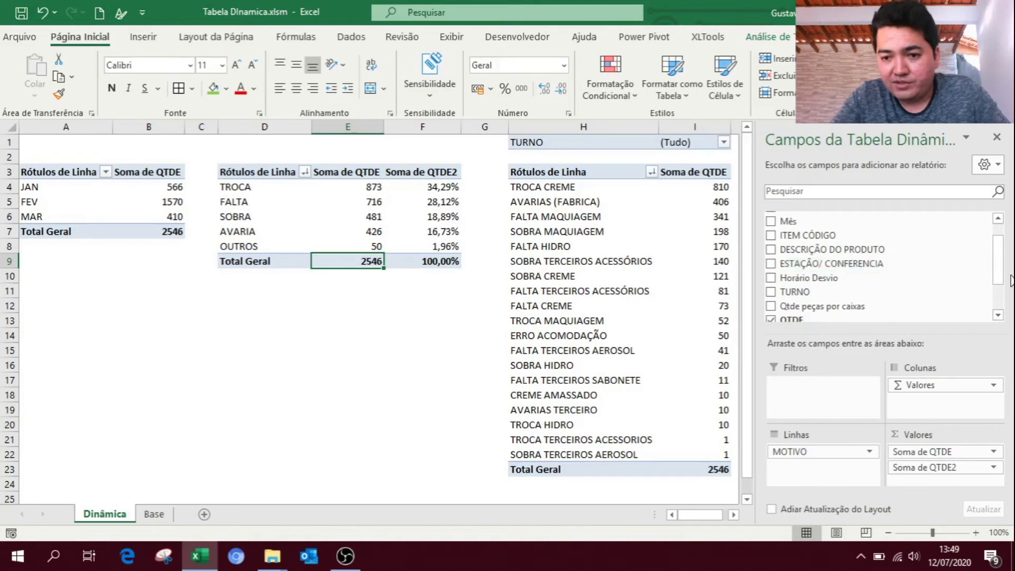
{"action": "left_click_drag", "start_coordinate": [1004, 275], "coordinate": [1005, 294]}
{"action": "left_click_drag", "start_coordinate": [802, 309], "coordinate": [806, 464]}
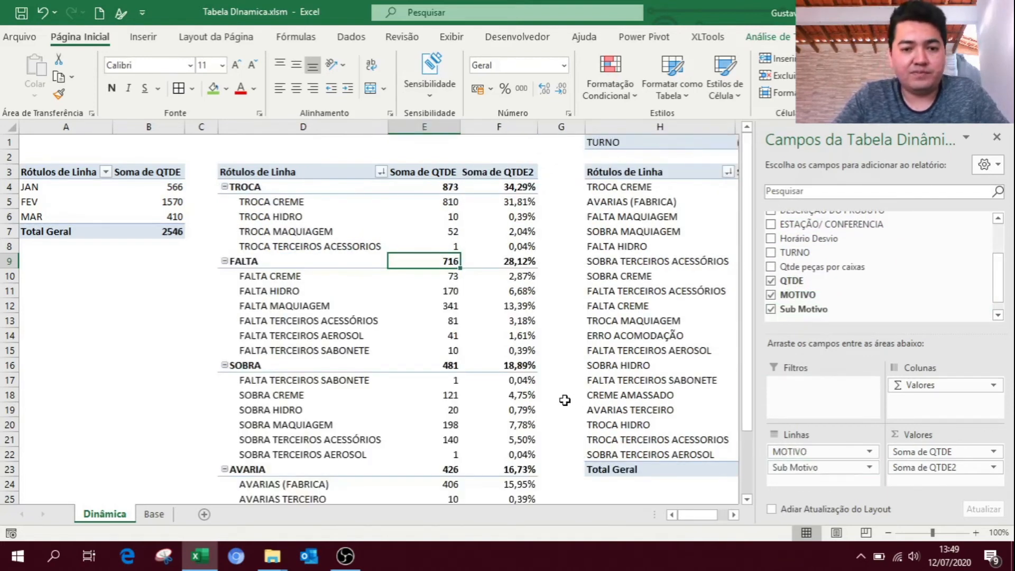
Examine the Sub Motivo breakdown of each MOTIVO, comparing the TROCA subtotal with its TROCA CREME and TROCA HIDRO quantities
{"action": "left_click", "coordinate": [295, 188]}
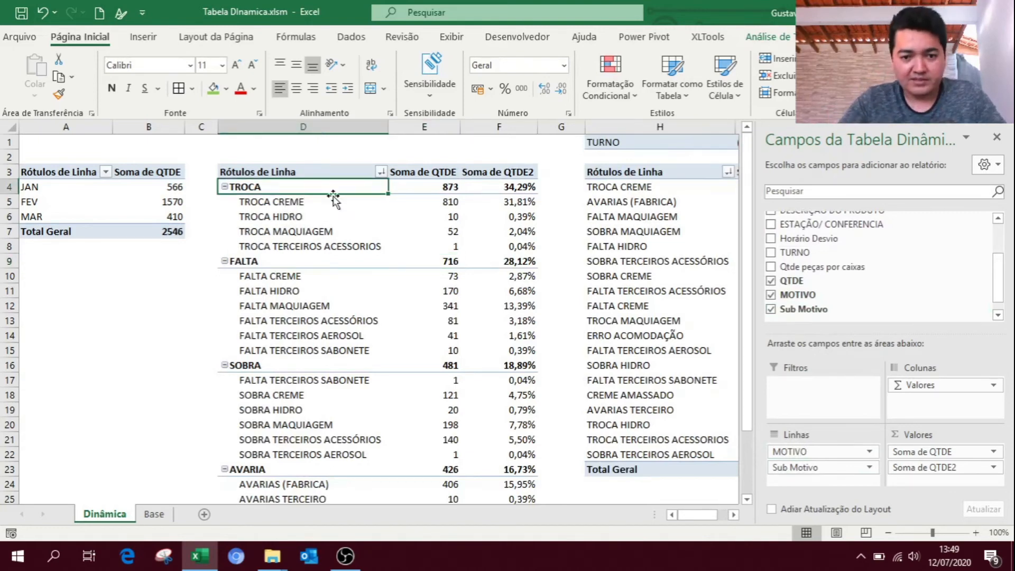
{"action": "left_click", "coordinate": [443, 184]}
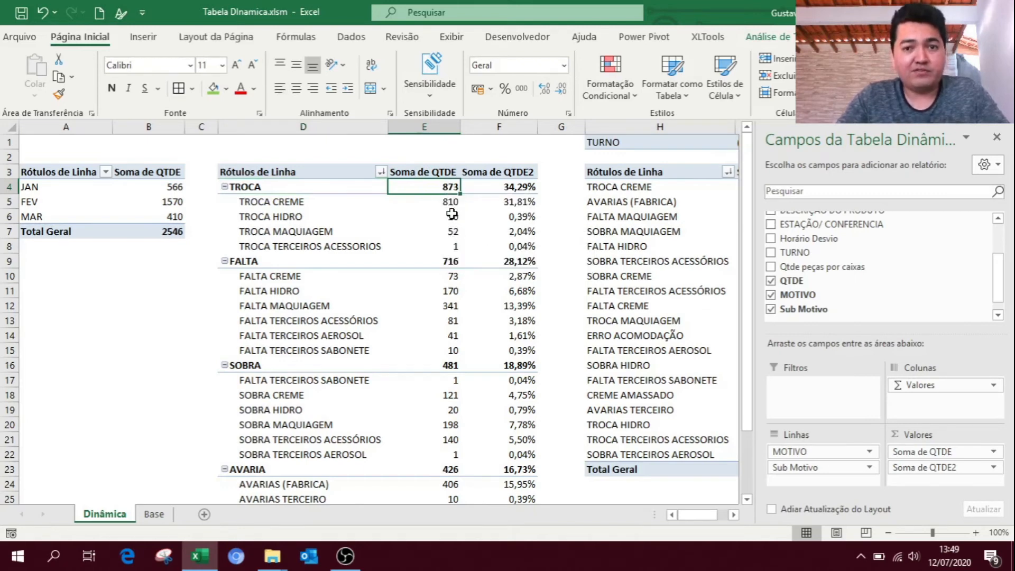
{"action": "mouse_move", "coordinate": [452, 213]}
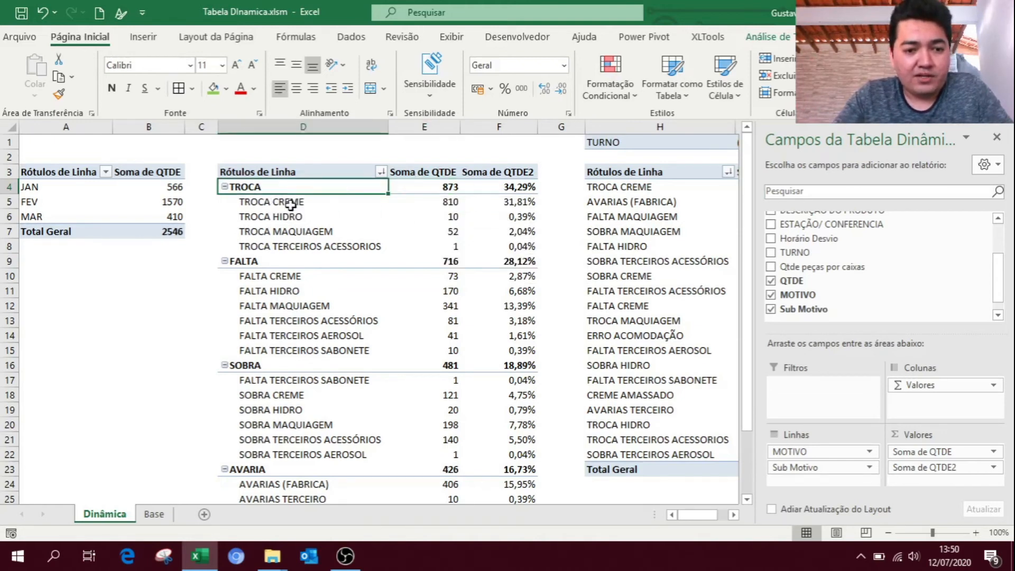
{"action": "left_click", "coordinate": [456, 203]}
{"action": "left_click", "coordinate": [296, 204]}
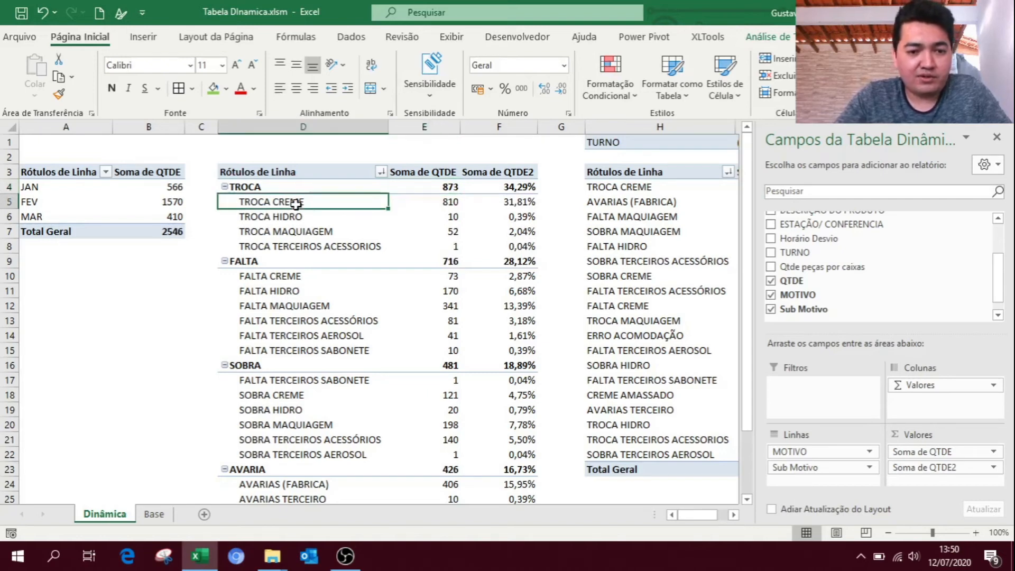
{"action": "left_click", "coordinate": [436, 217]}
{"action": "left_click", "coordinate": [331, 216]}
{"action": "scroll", "coordinate": [359, 217], "scroll_direction": "down", "scroll_amount": 5}
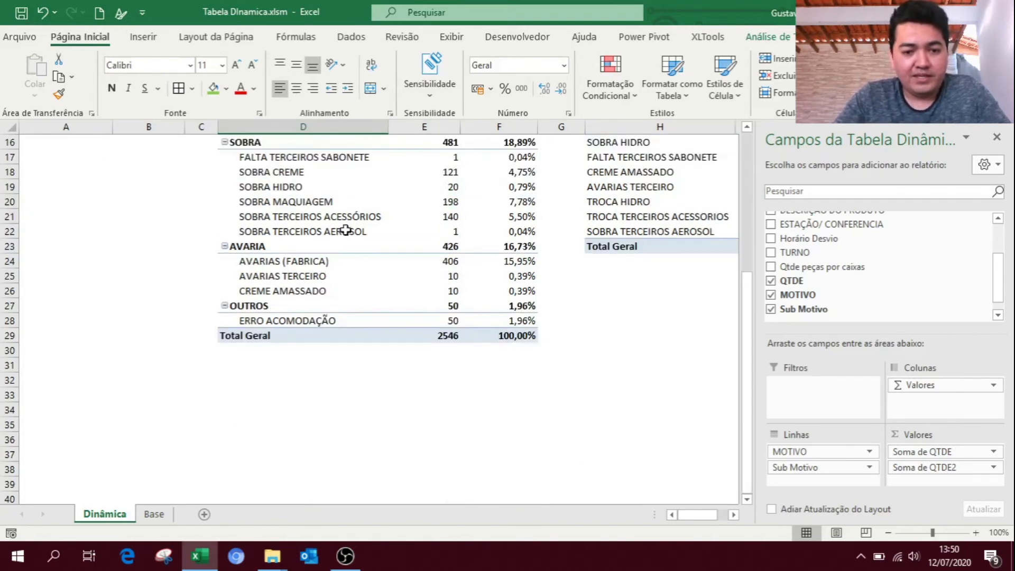
{"action": "scroll", "coordinate": [363, 304], "scroll_direction": "up", "scroll_amount": 5}
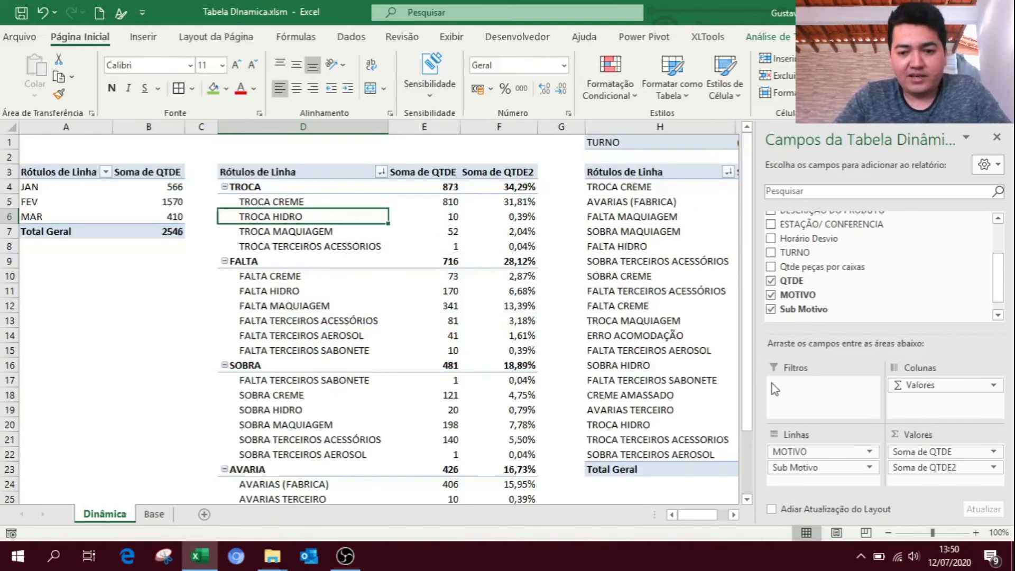
Remove Sub Motivo from the rows of the MOTIVO pivot table and close the field list
{"action": "left_click_drag", "start_coordinate": [860, 469], "coordinate": [847, 296]}
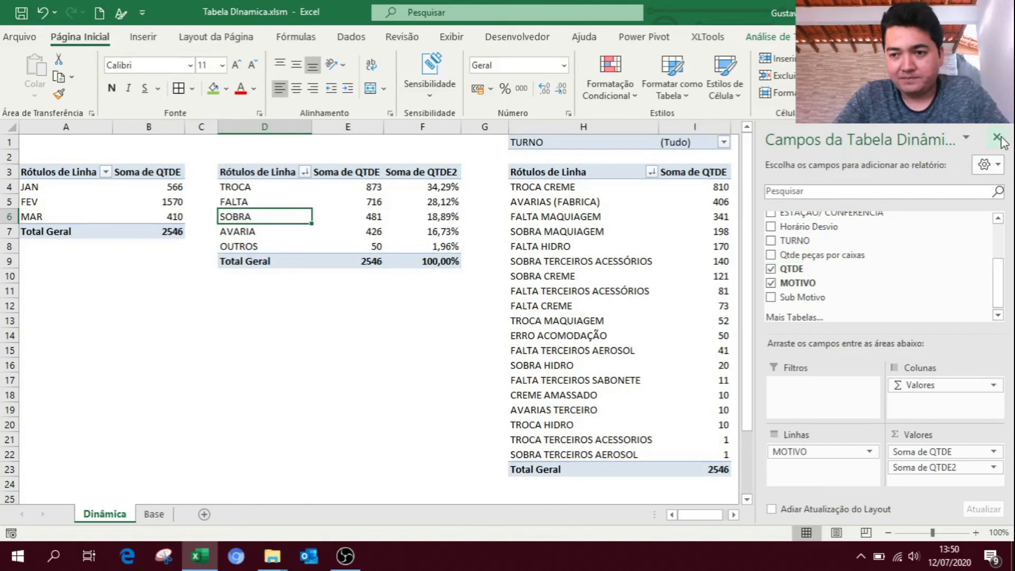
{"action": "left_click", "coordinate": [880, 291]}
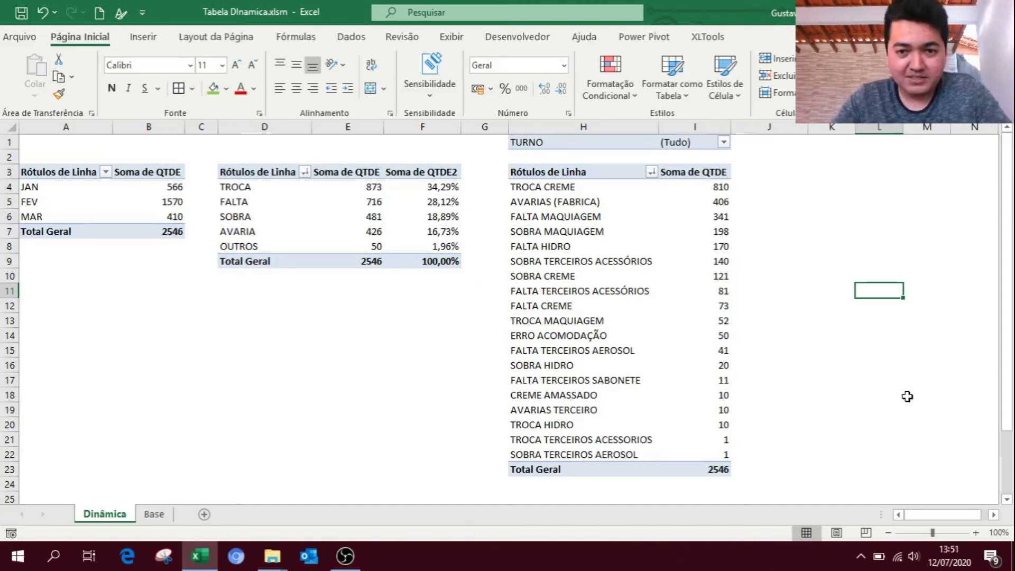
{"action": "left_click", "coordinate": [69, 172]}
{"action": "left_click", "coordinate": [244, 168]}
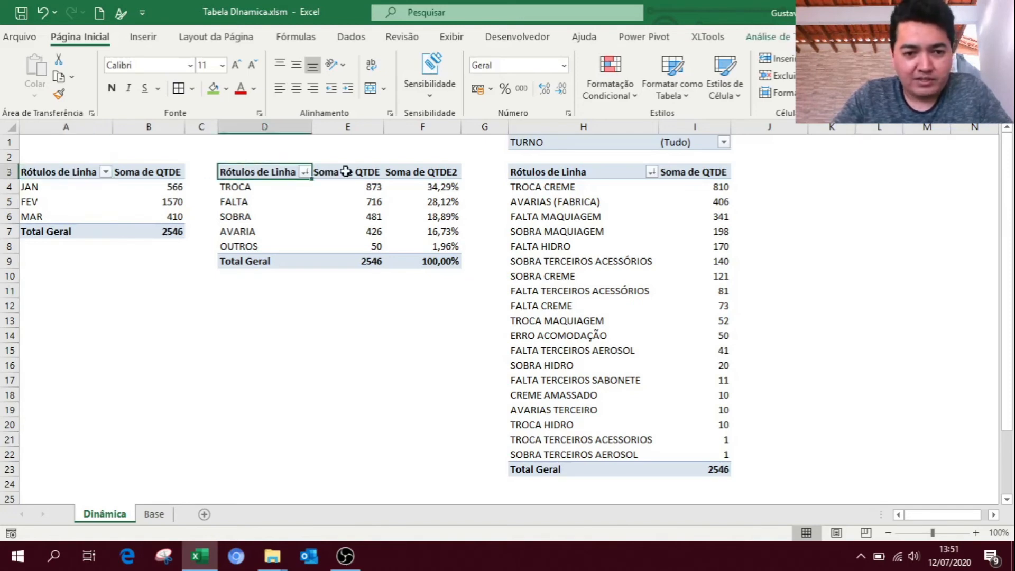
{"action": "left_click", "coordinate": [534, 174]}
{"action": "left_click", "coordinate": [244, 178]}
{"action": "left_click", "coordinate": [80, 176]}
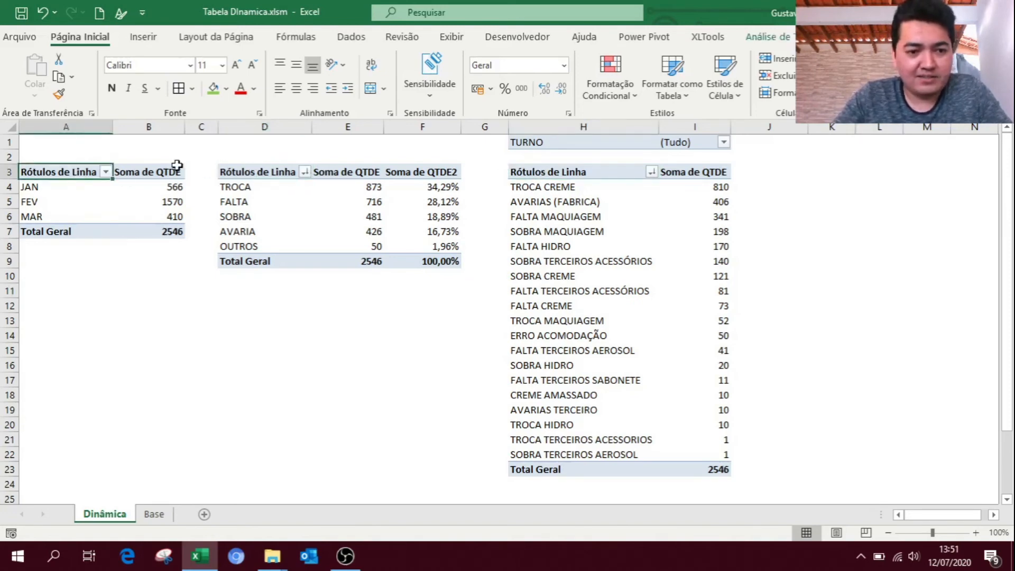
Insert slicers for Horário Desvio, TURNO and MOTIVO on the monthly QTDE pivot table
{"action": "left_click", "coordinate": [237, 171]}
{"action": "left_click", "coordinate": [57, 176]}
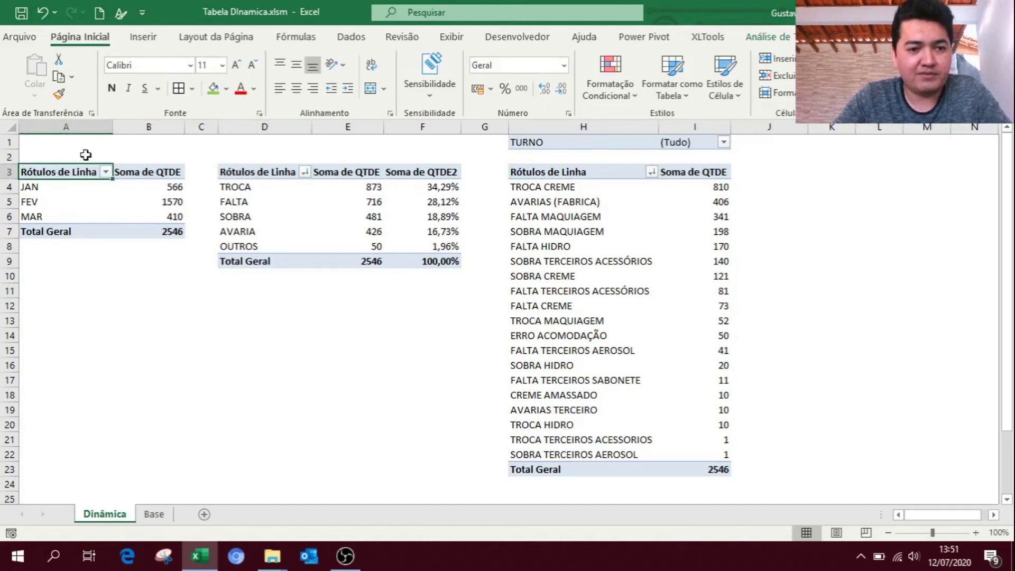
{"action": "left_click", "coordinate": [143, 38]}
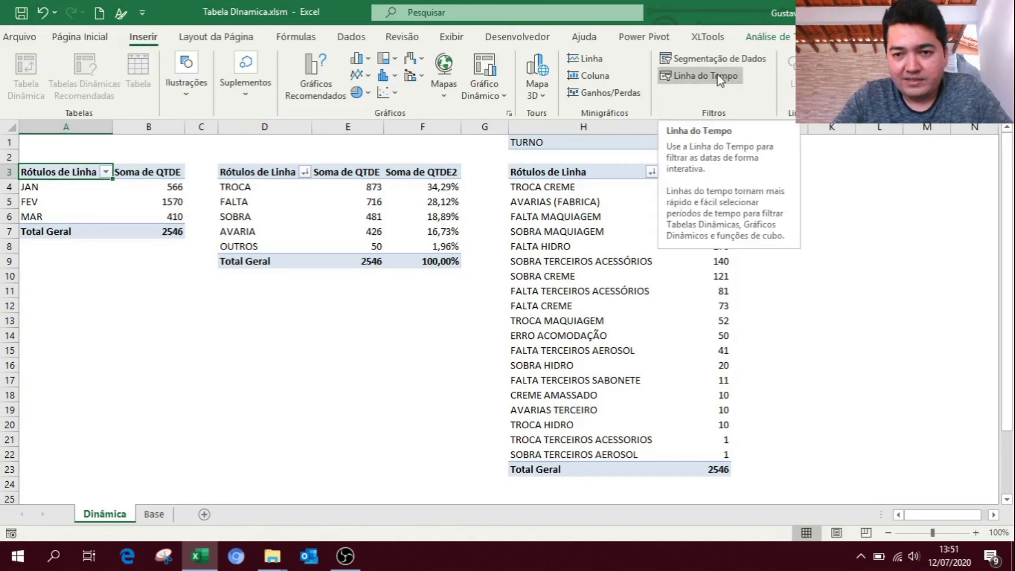
{"action": "left_click", "coordinate": [715, 61]}
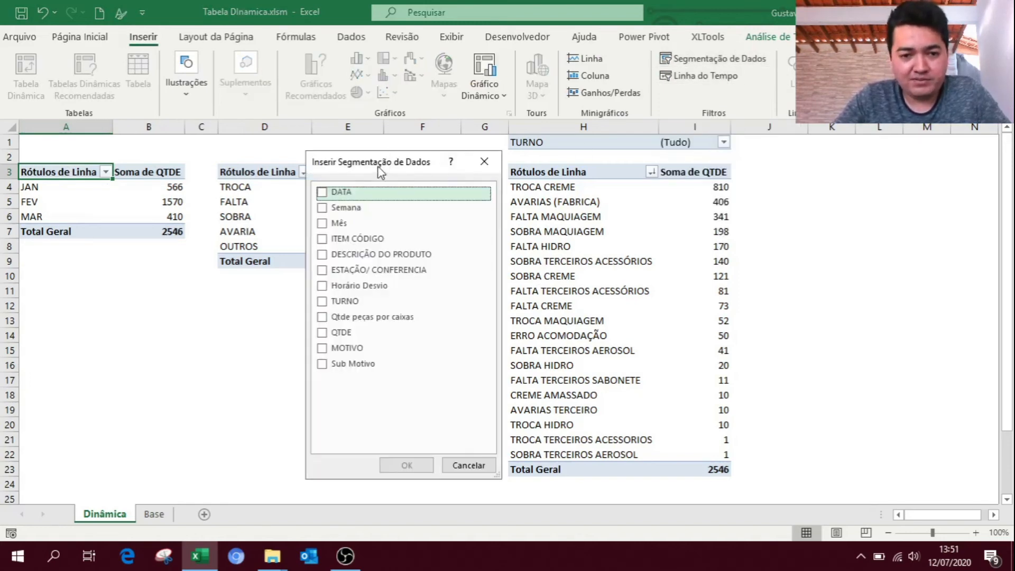
{"action": "left_click_drag", "start_coordinate": [378, 167], "coordinate": [377, 156]}
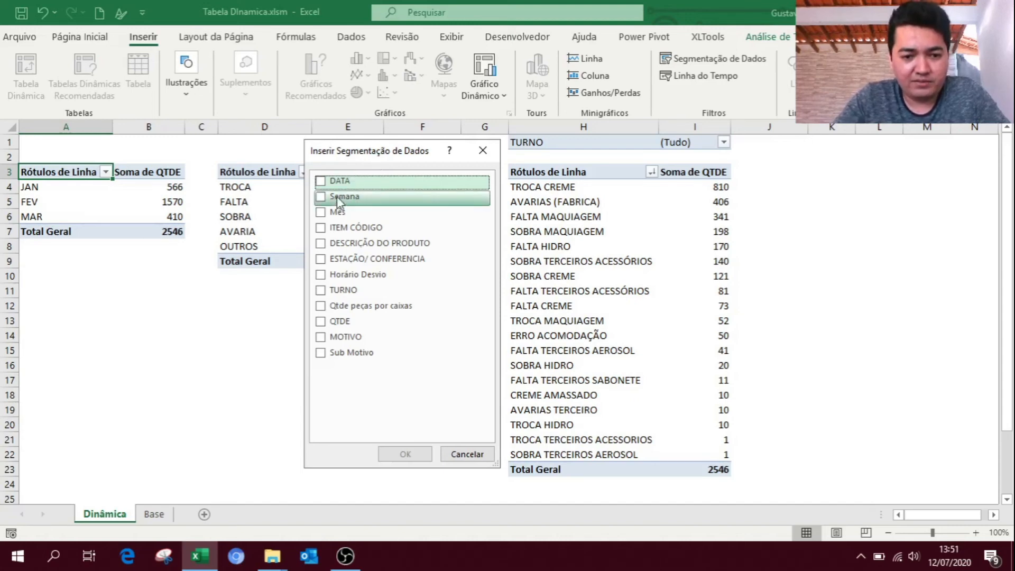
{"action": "left_click", "coordinate": [321, 291]}
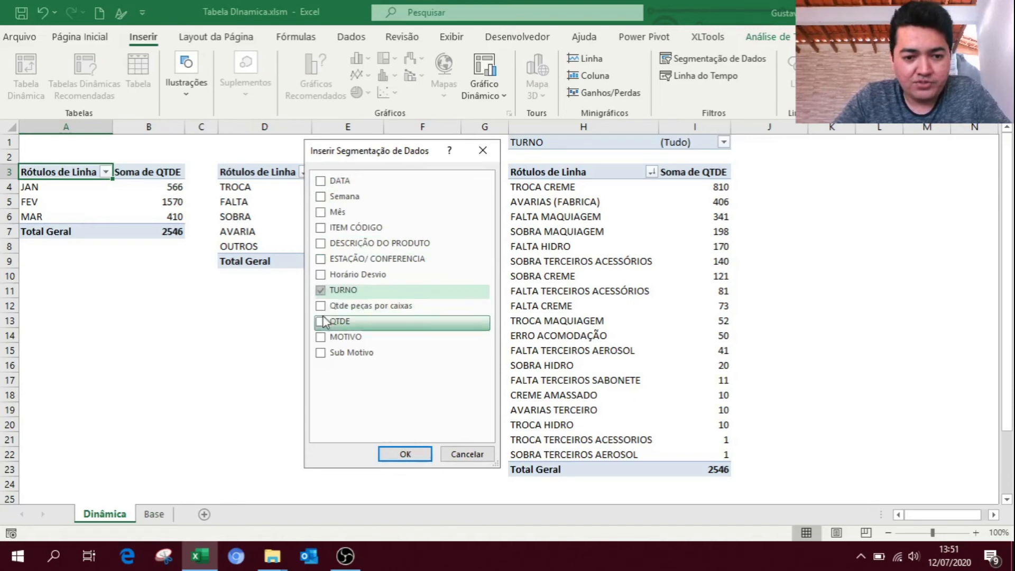
{"action": "left_click", "coordinate": [321, 338]}
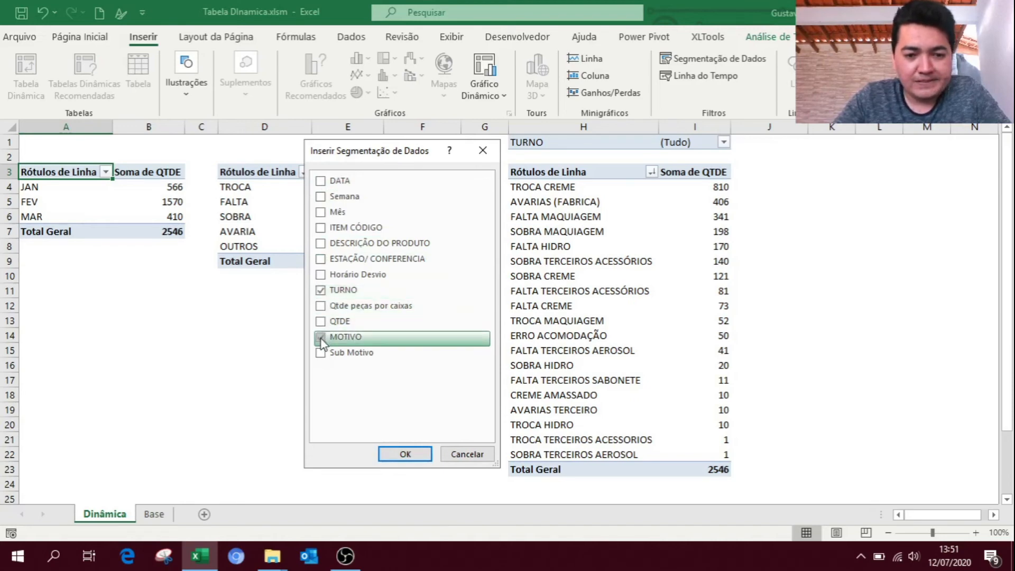
{"action": "left_click", "coordinate": [321, 275]}
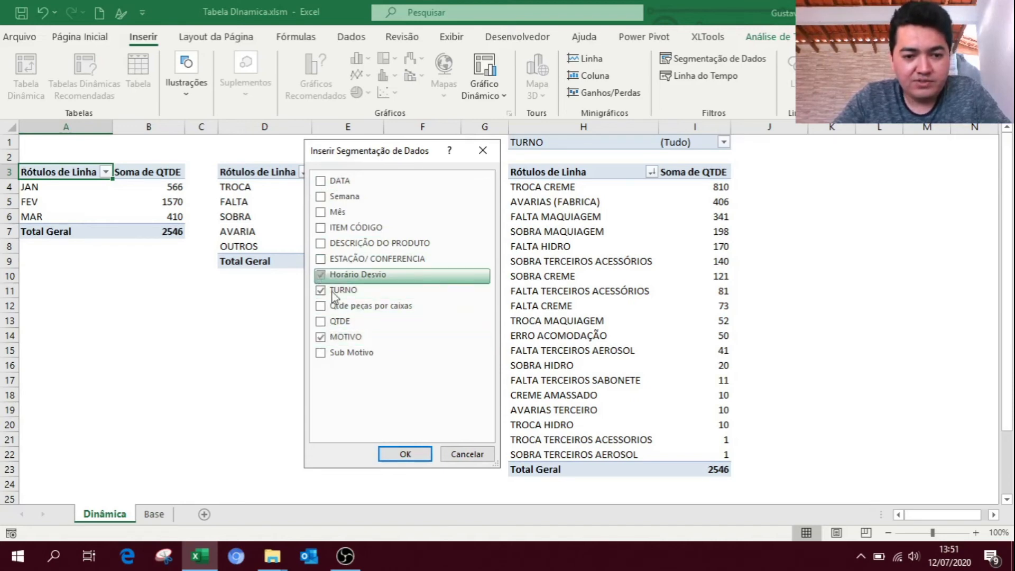
{"action": "left_click", "coordinate": [405, 455]}
{"action": "left_click", "coordinate": [412, 424]}
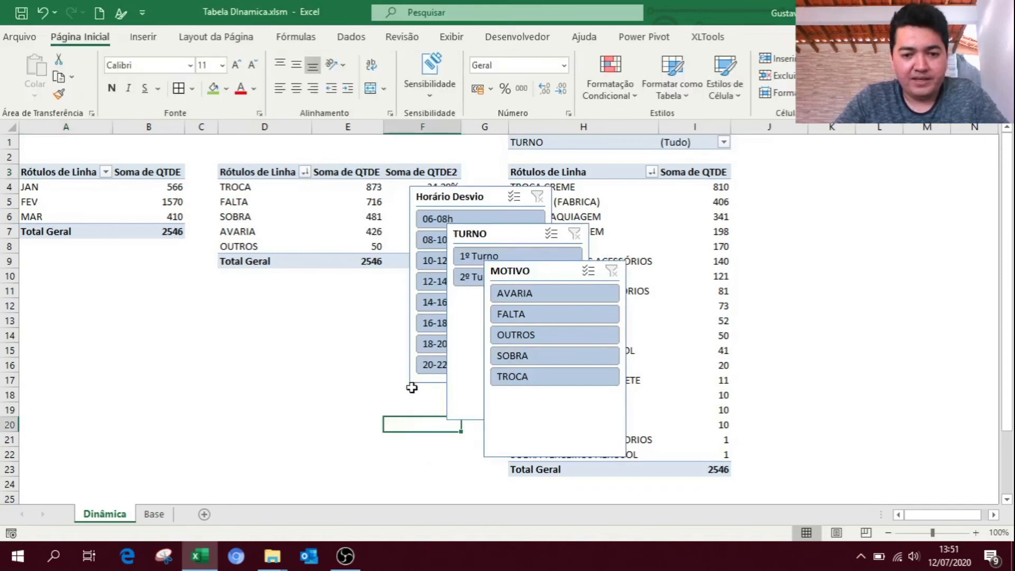
Separate the overlapping slicers, stacking Horário Desvio above MOTIVO beside the Sub Motivo pivot table and placing a shortened TURNO slicer in the free cells
{"action": "left_click_drag", "start_coordinate": [438, 190], "coordinate": [384, 292]}
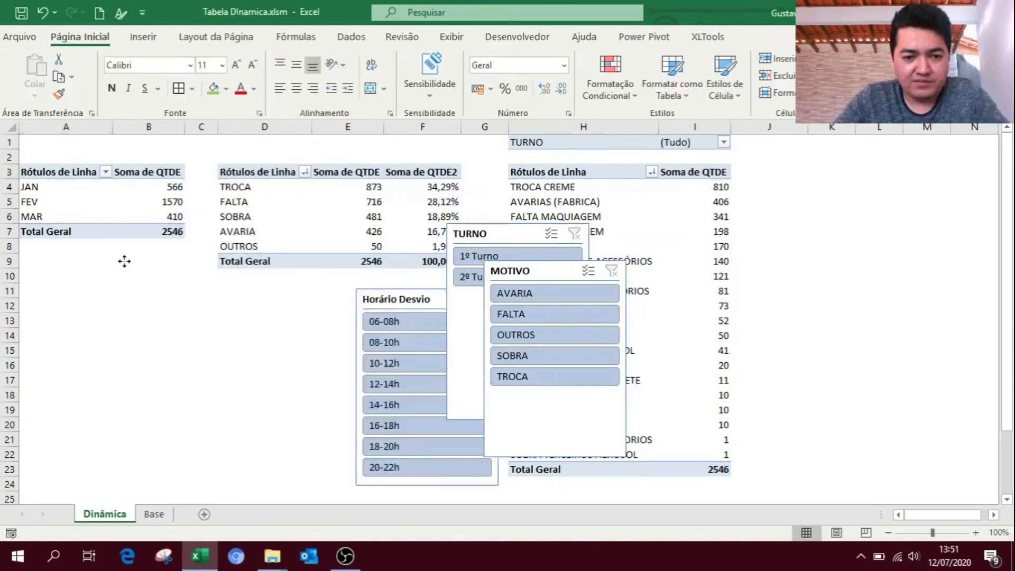
{"action": "left_click_drag", "start_coordinate": [124, 261], "coordinate": [133, 205]}
{"action": "left_click_drag", "start_coordinate": [481, 240], "coordinate": [332, 237]}
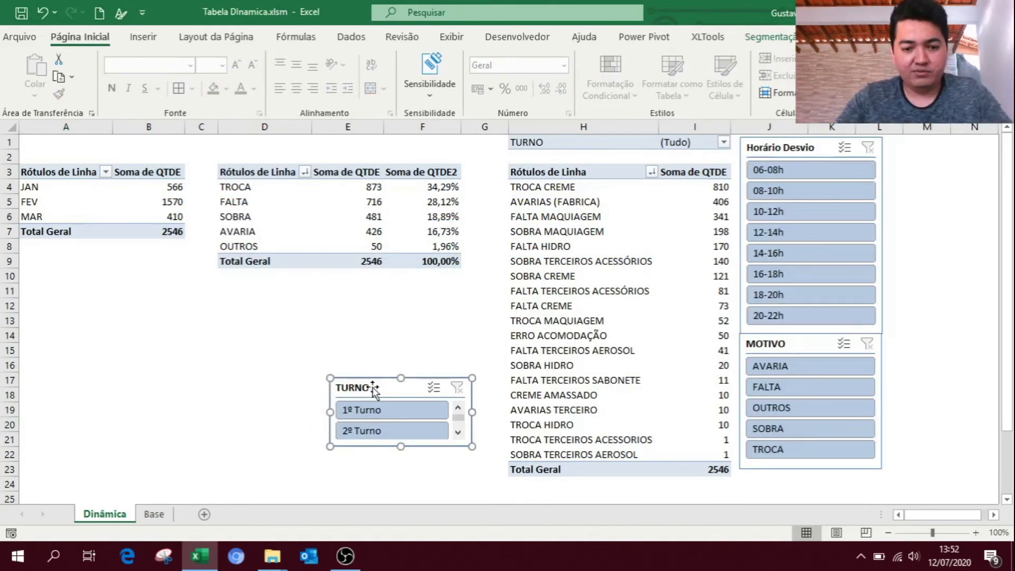
Set the TURNO slicer to 2 columns with a reduced height and arrange all three slicers beneath the monthly pivot table
{"action": "left_click", "coordinate": [386, 349]}
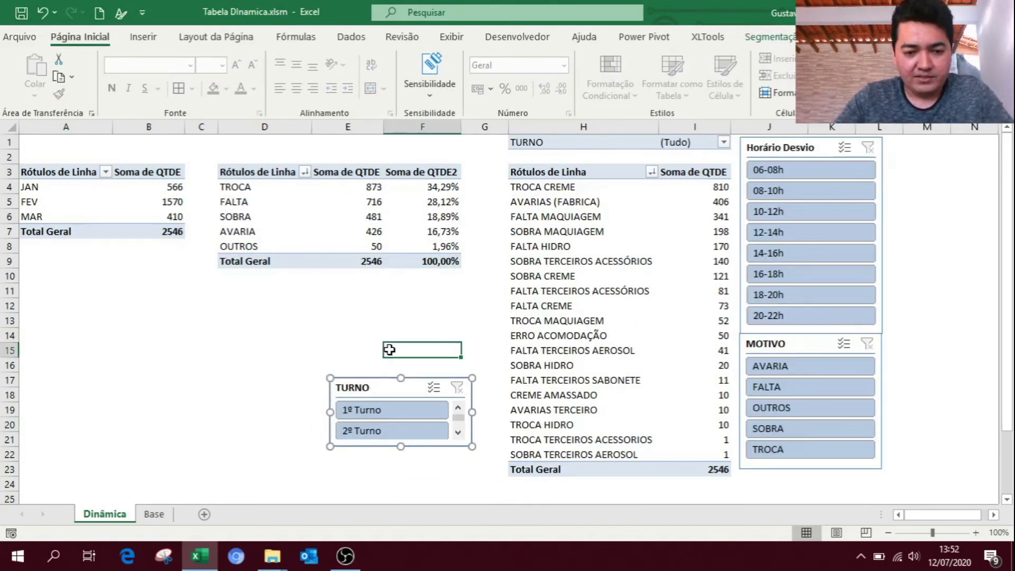
{"action": "left_click", "coordinate": [389, 388]}
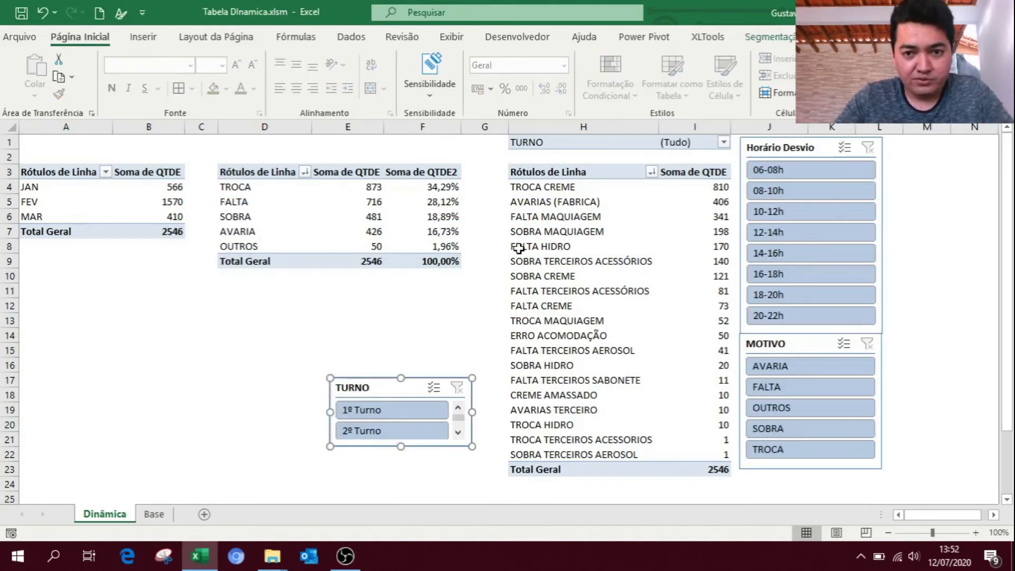
{"action": "left_click", "coordinate": [785, 41]}
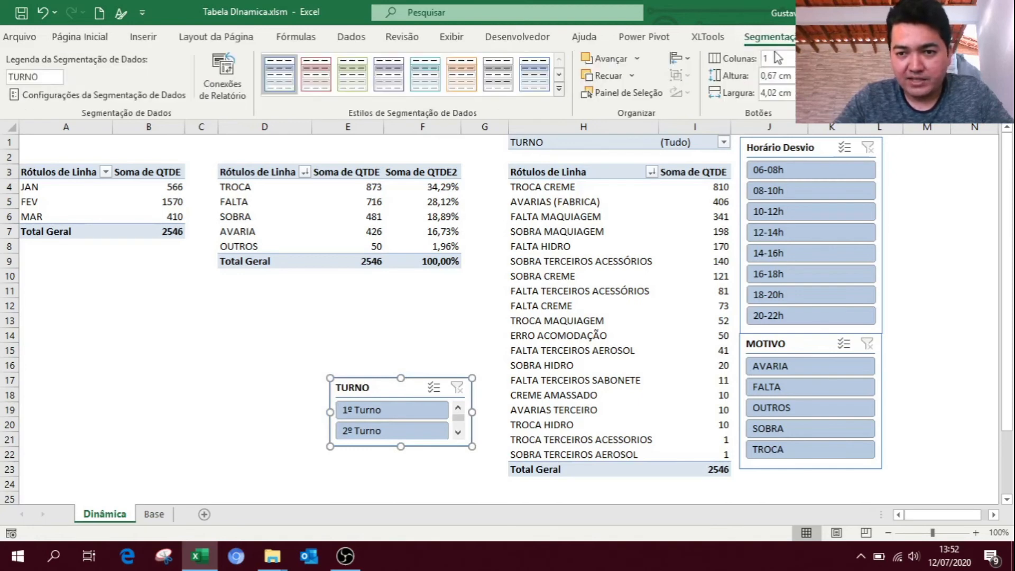
{"action": "left_click", "coordinate": [798, 55]}
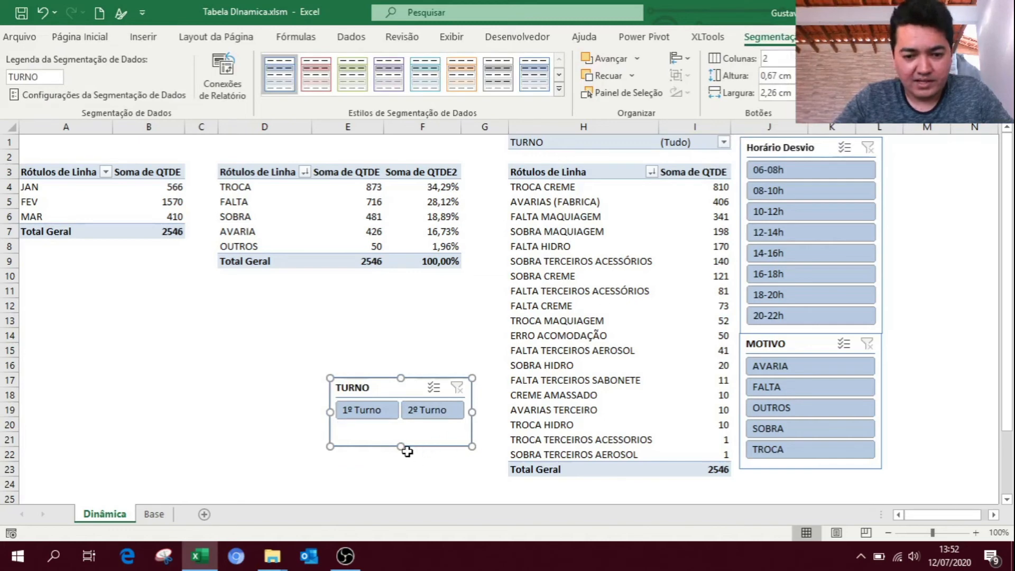
{"action": "left_click_drag", "start_coordinate": [401, 445], "coordinate": [401, 433]}
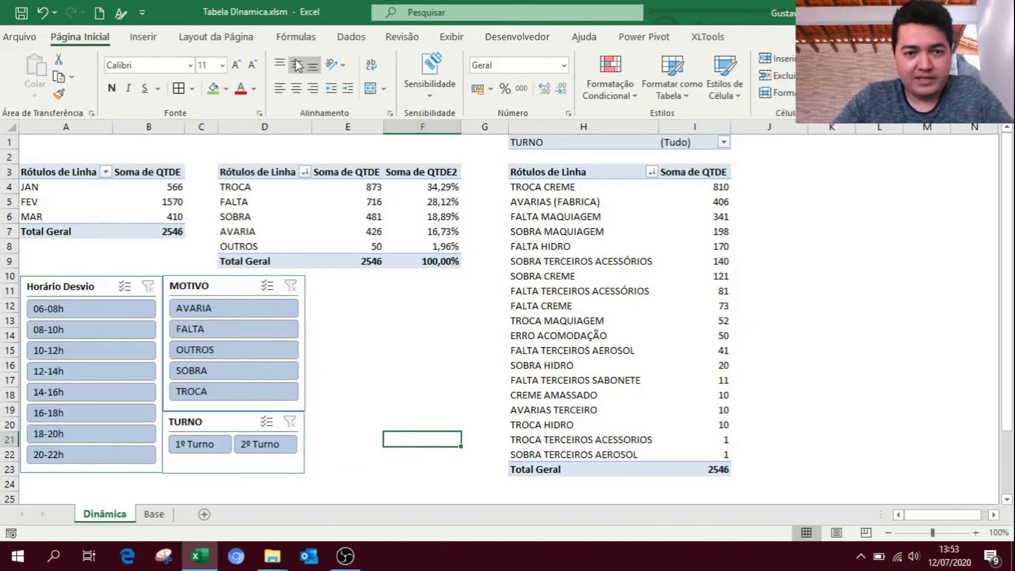
Filter the monthly pivot table by 1º Turno, 2º Turno, AVARIA and FALTA with the slicers, and clear both filters
{"action": "left_click", "coordinate": [150, 38]}
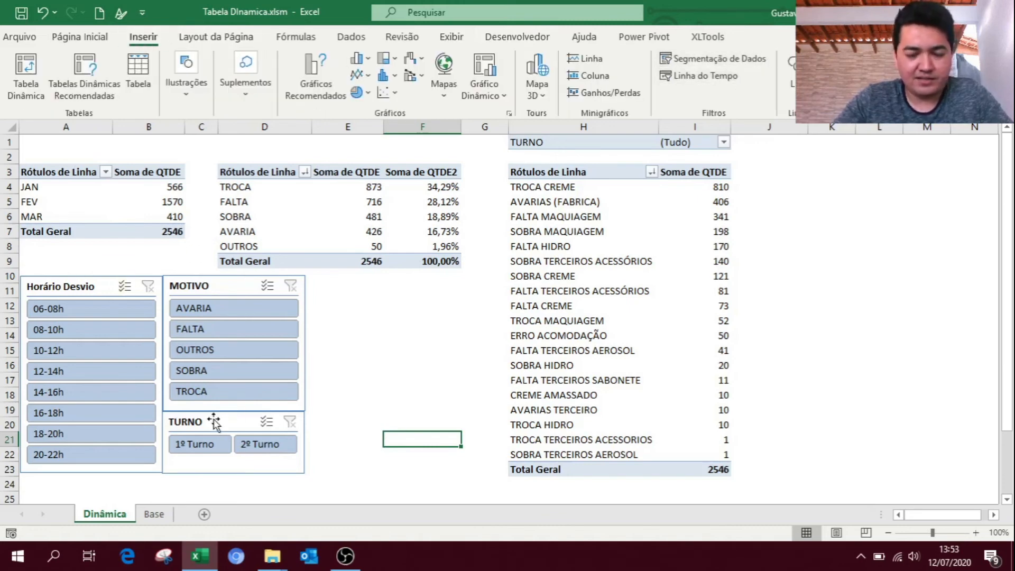
{"action": "left_click", "coordinate": [196, 447]}
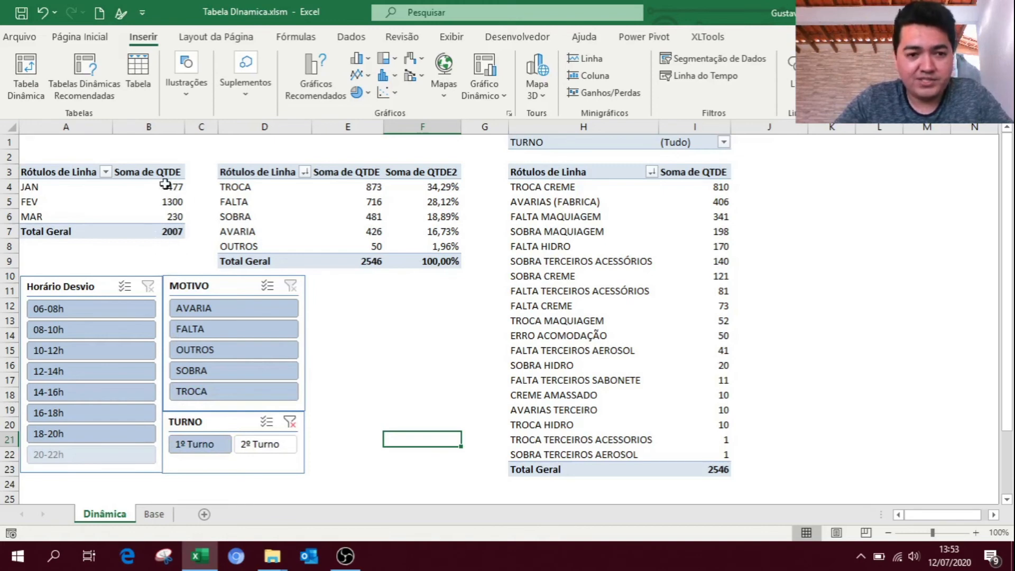
{"action": "left_click", "coordinate": [267, 447]}
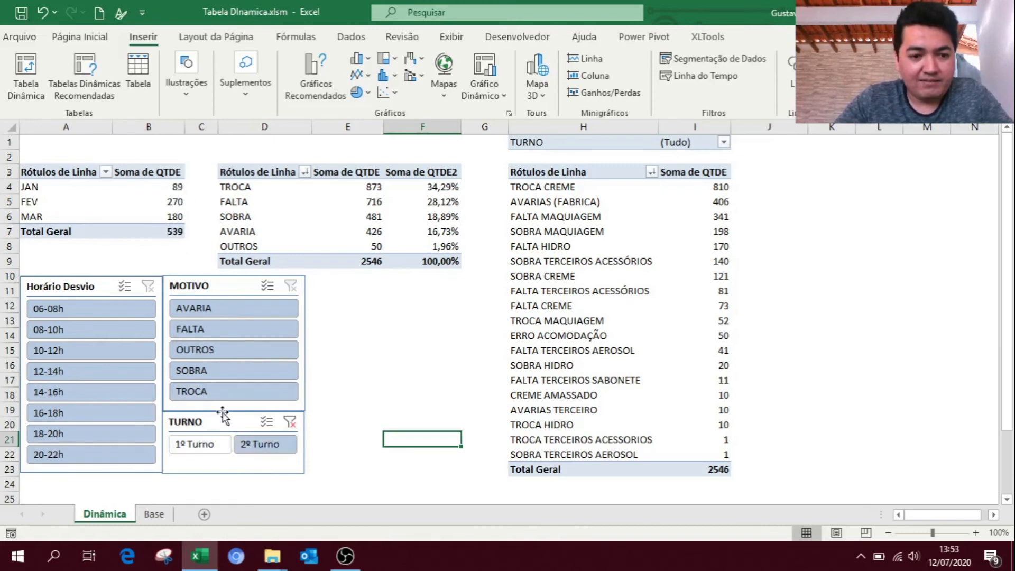
{"action": "left_click", "coordinate": [221, 310]}
{"action": "left_click", "coordinate": [222, 329]}
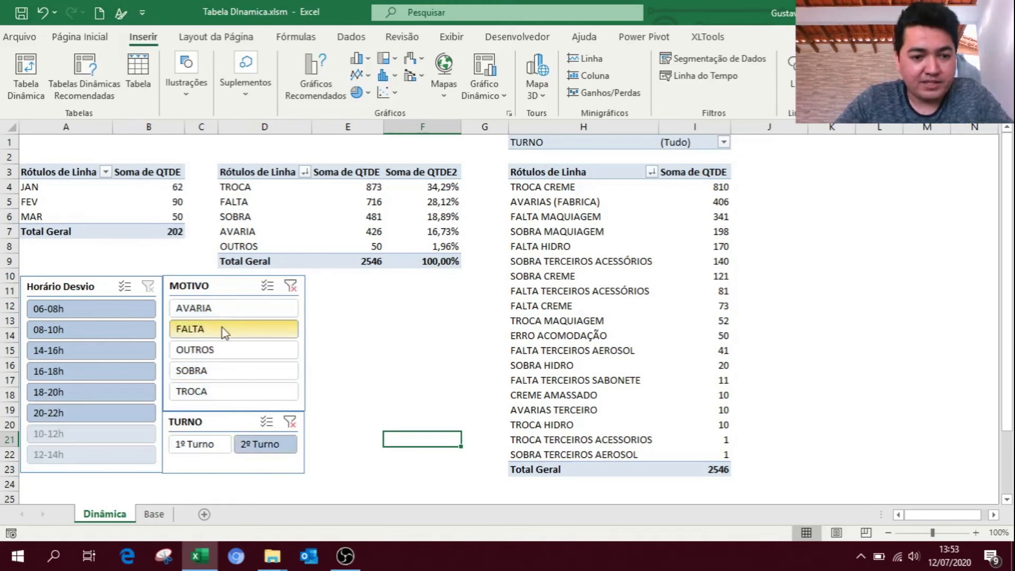
{"action": "left_click", "coordinate": [290, 286]}
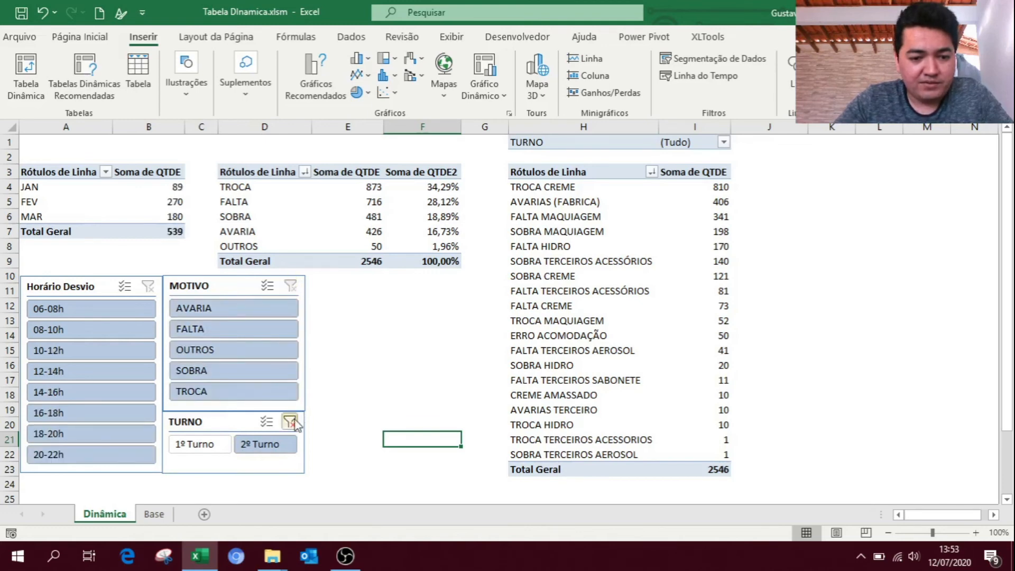
{"action": "left_click", "coordinate": [289, 422]}
Compare the monthly quantities of 1º Turno and 2º Turno by alternating the TURNO slicer, ending on 1º Turno
{"action": "left_click", "coordinate": [171, 185]}
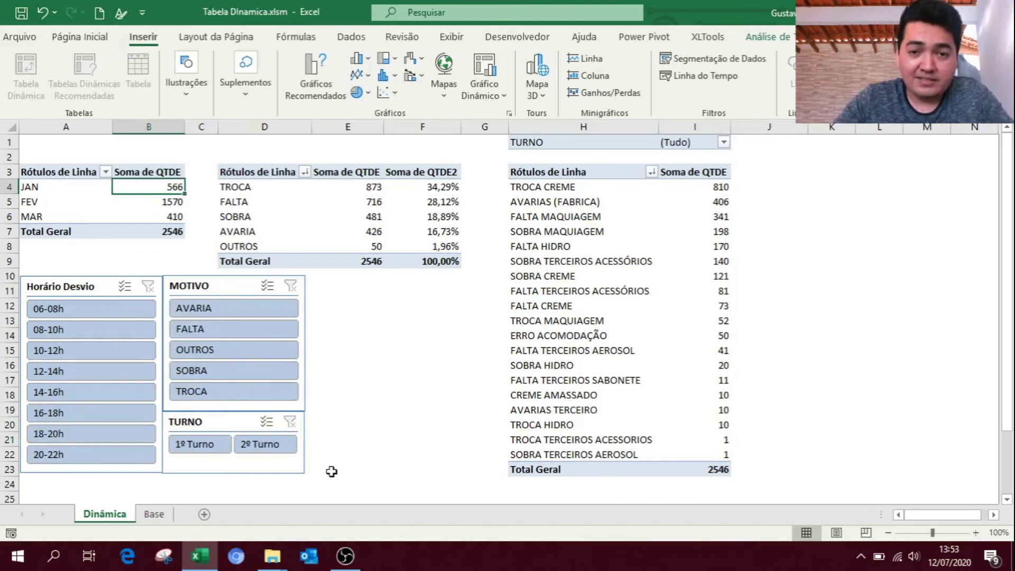
{"action": "left_click", "coordinate": [198, 445]}
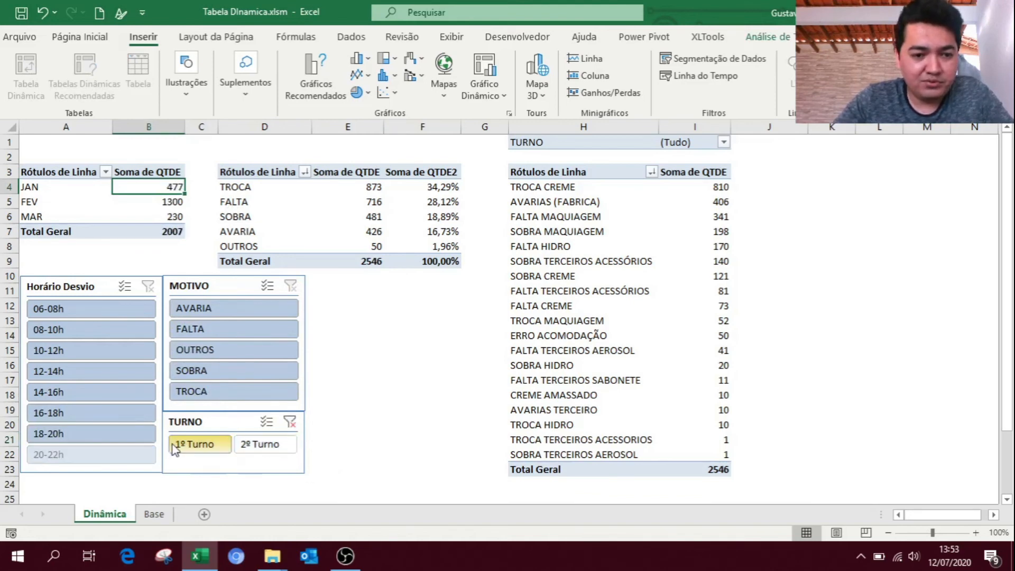
{"action": "left_click_drag", "start_coordinate": [177, 186], "coordinate": [174, 233]}
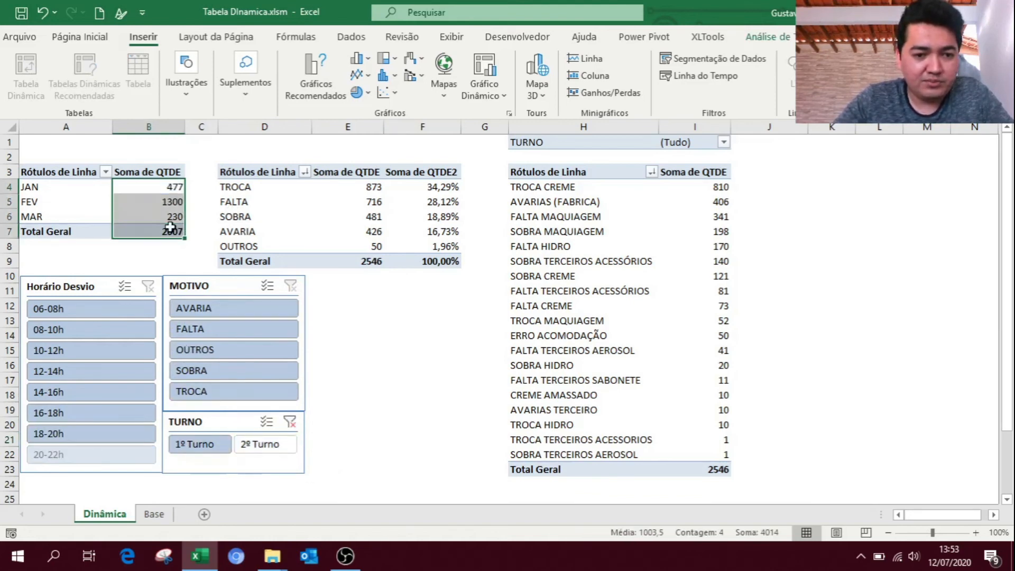
{"action": "left_click", "coordinate": [266, 447]}
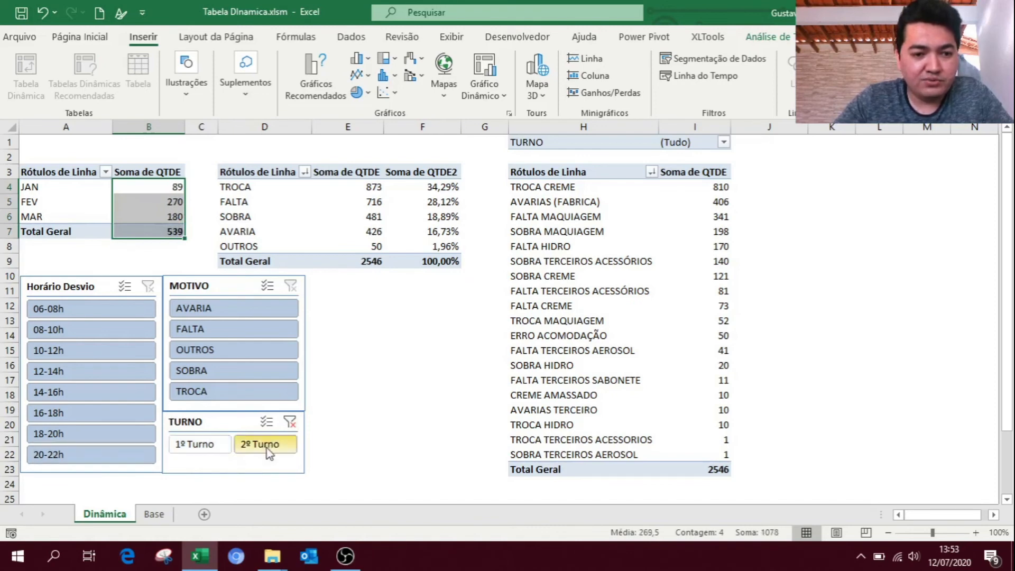
{"action": "left_click", "coordinate": [201, 445]}
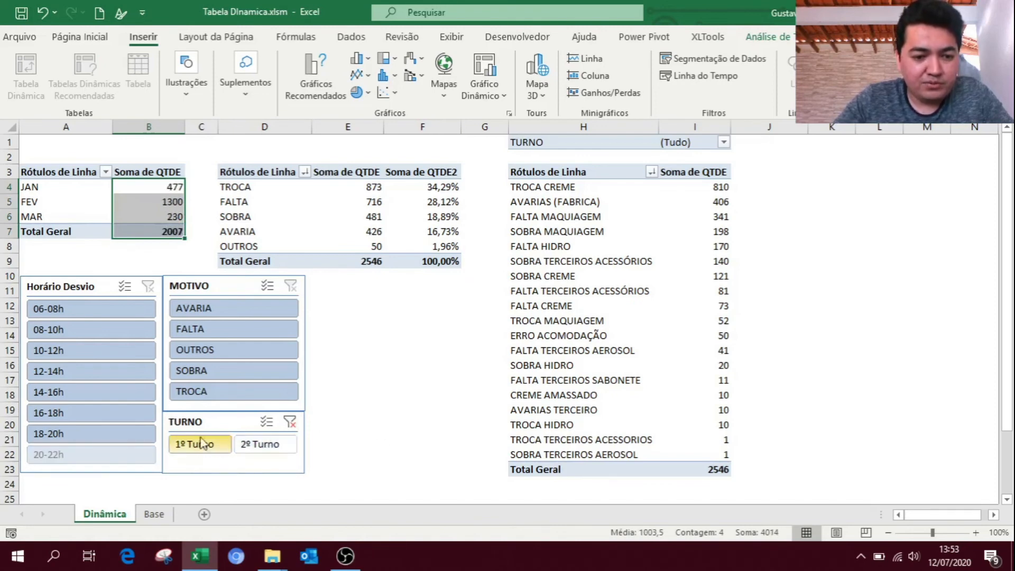
Filter the monthly pivot table by FALTA and AVARIA, clear the TURNO and MOTIVO slicers, and check the Soma de QTDE column
{"action": "left_click", "coordinate": [208, 330]}
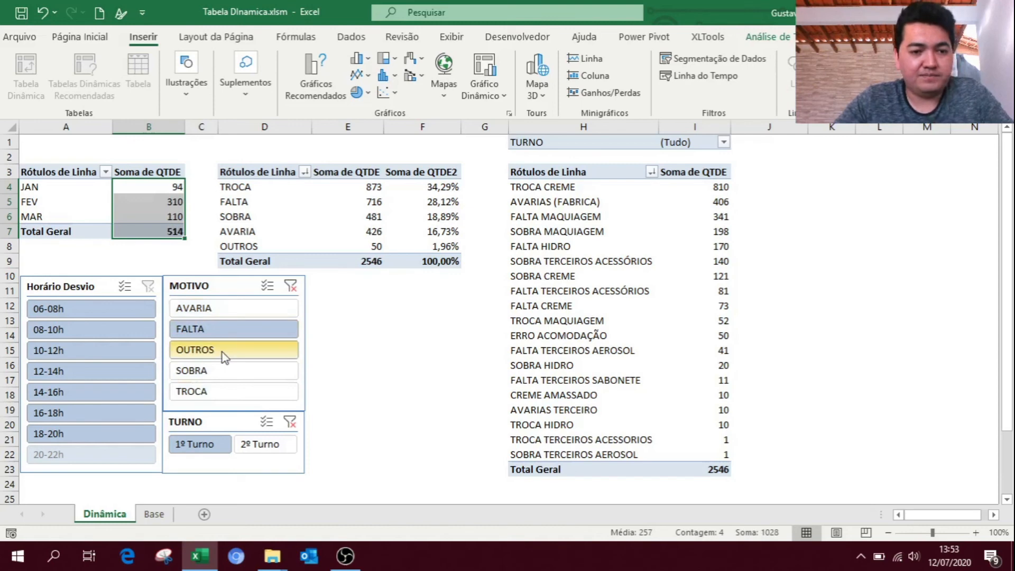
{"action": "left_click", "coordinate": [228, 311]}
{"action": "left_click", "coordinate": [282, 450]}
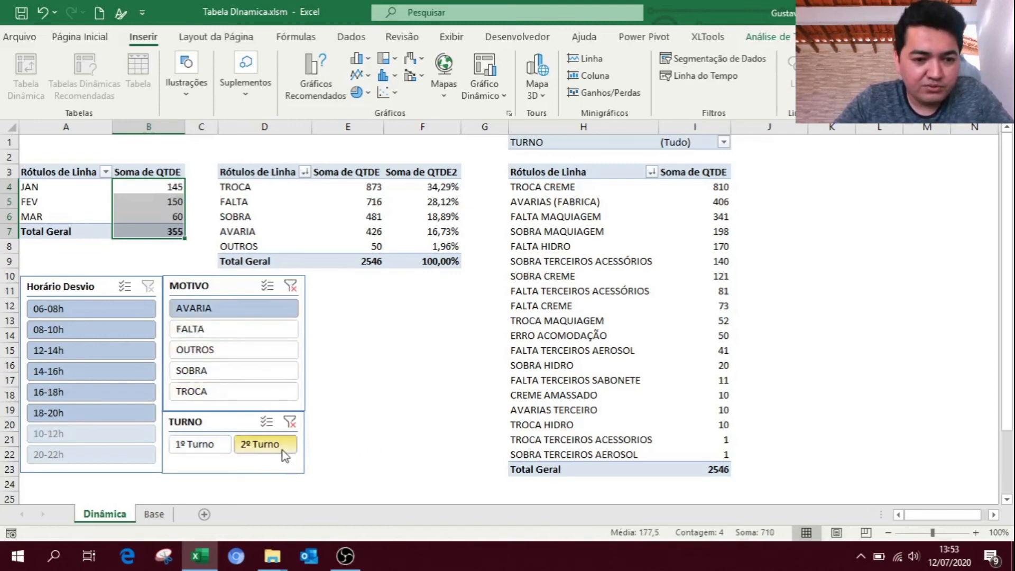
{"action": "left_click", "coordinate": [290, 422]}
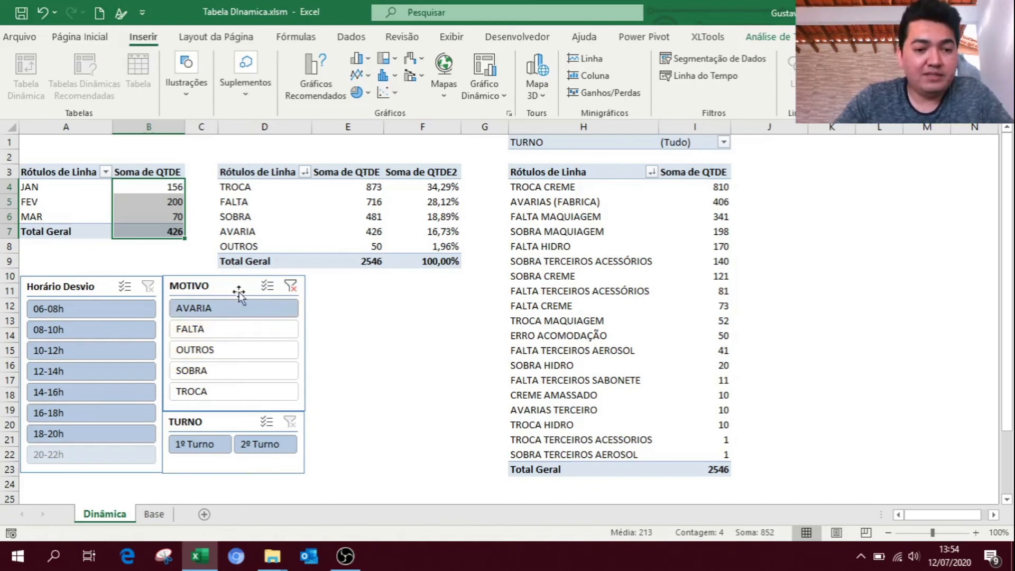
{"action": "left_click", "coordinate": [291, 287]}
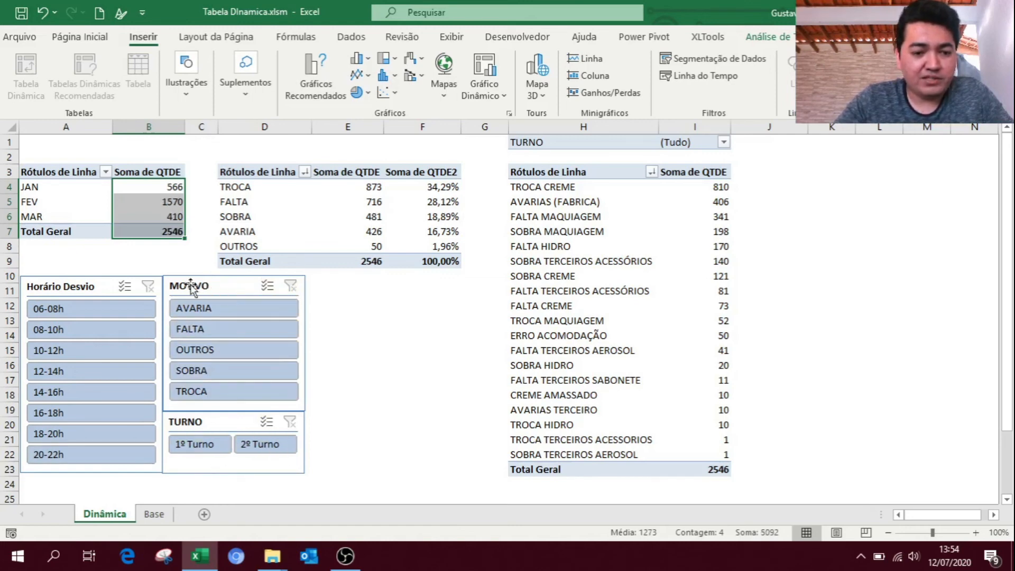
{"action": "left_click_drag", "start_coordinate": [174, 172], "coordinate": [174, 228]}
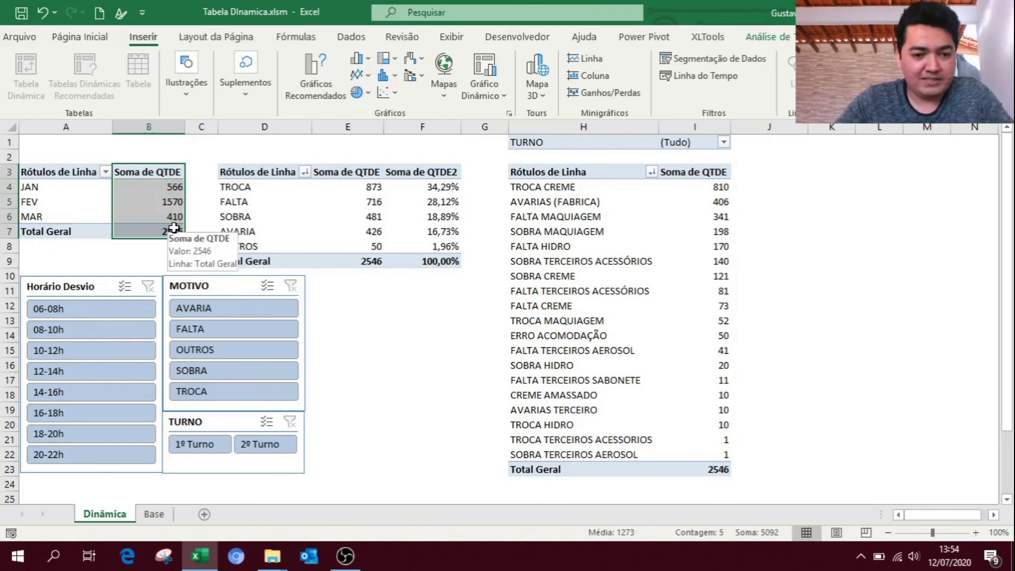
{"action": "left_click", "coordinate": [324, 305]}
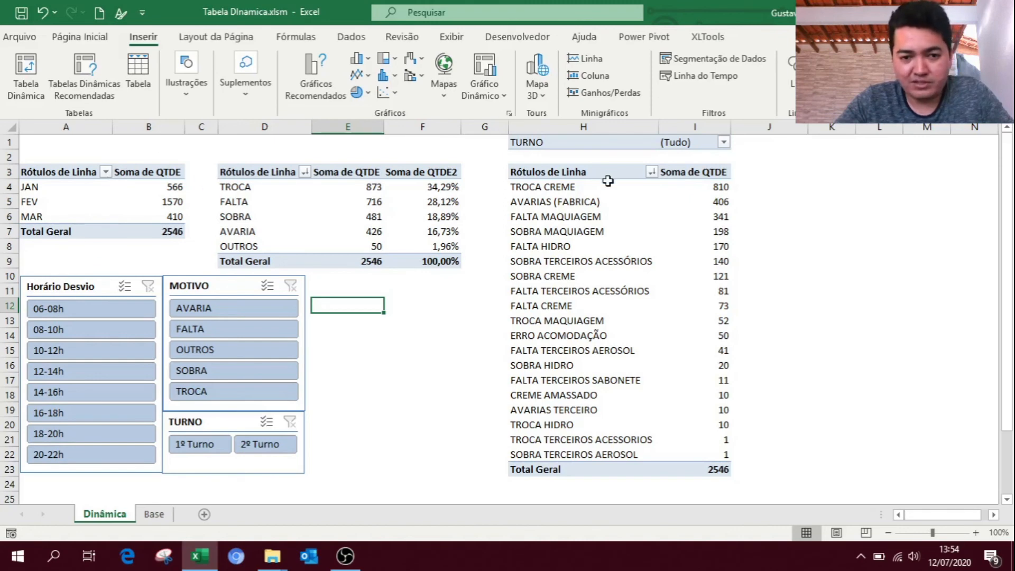
Connect the TURNO slicer to Tabela dinâmica4 and Tabela dinâmica5 through its report connections
{"action": "right_click", "coordinate": [222, 421]}
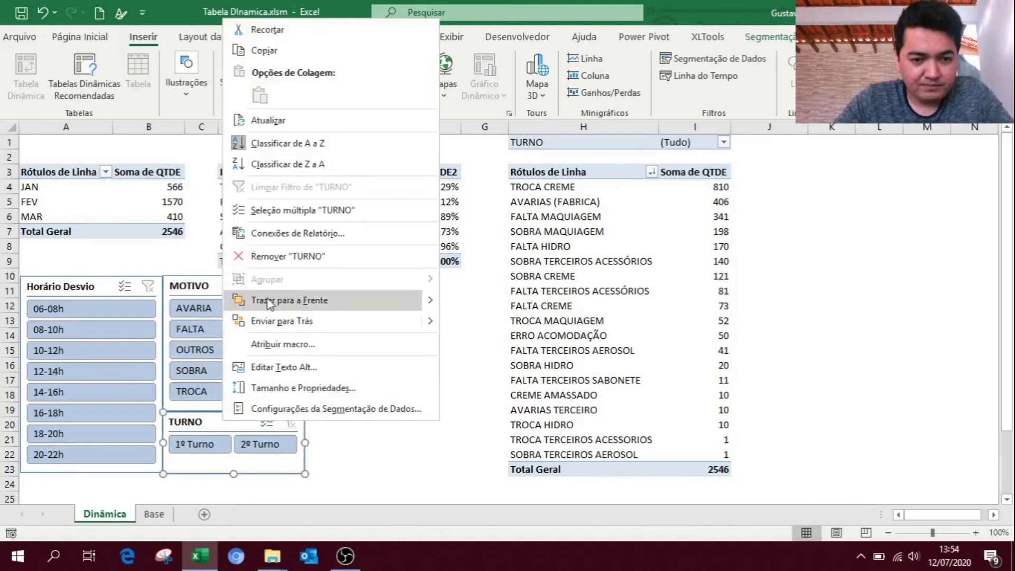
{"action": "left_click", "coordinate": [294, 236]}
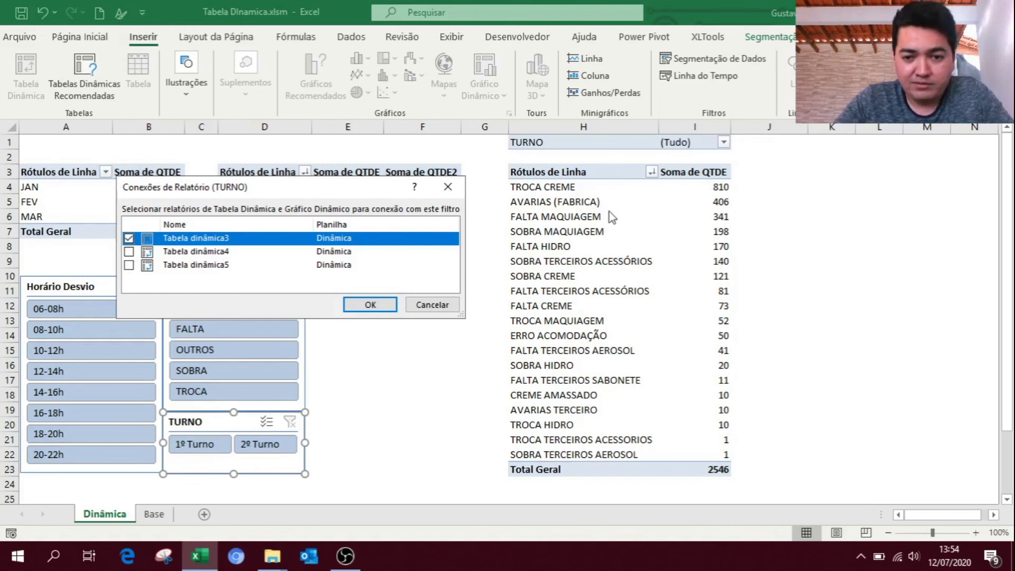
{"action": "left_click", "coordinate": [129, 253]}
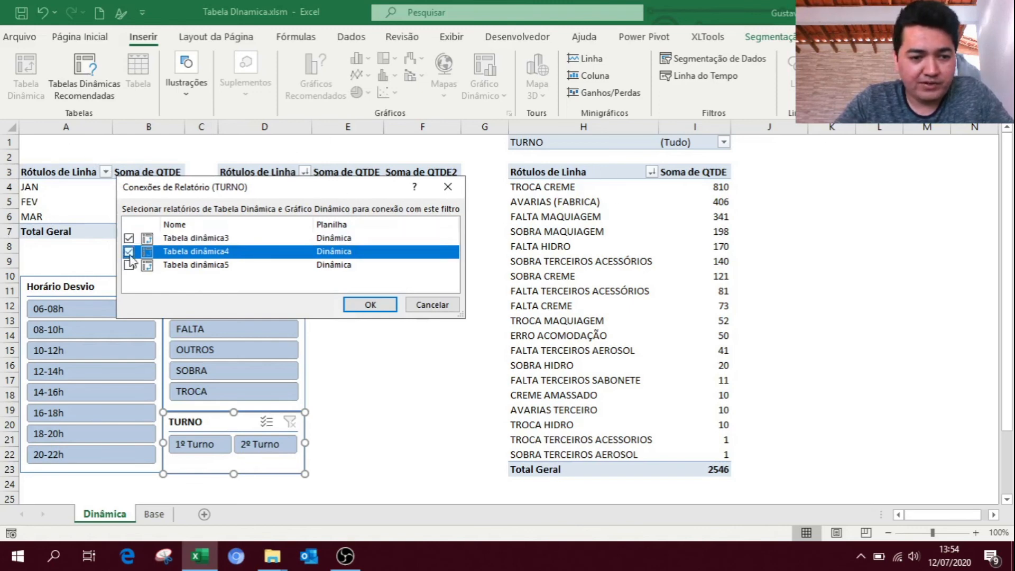
{"action": "left_click", "coordinate": [129, 265]}
{"action": "left_click", "coordinate": [370, 305]}
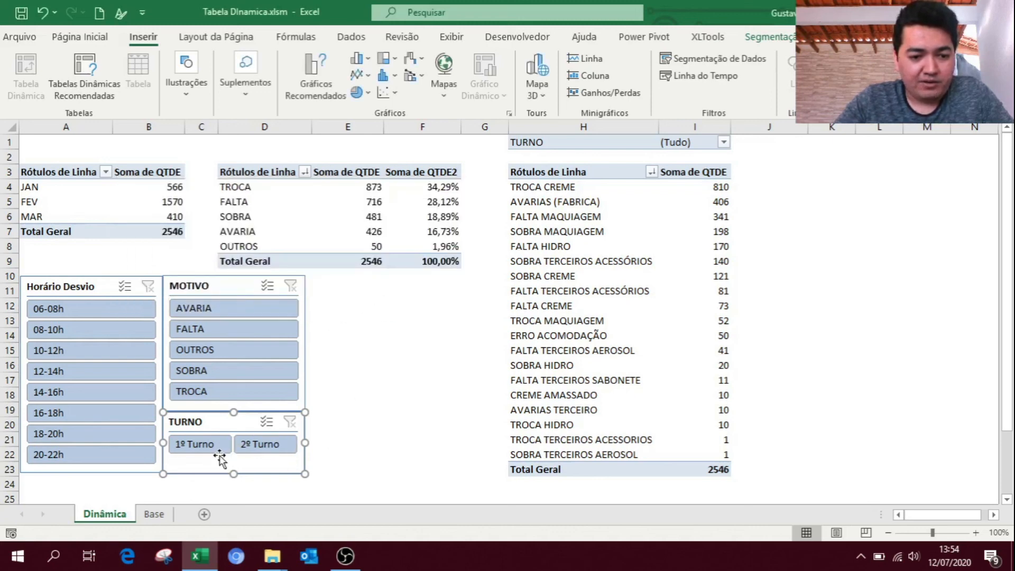
Check that all three pivot tables respond to 1º Turno and 2º Turno in the TURNO slicer, and clear its filter
{"action": "left_click", "coordinate": [202, 445]}
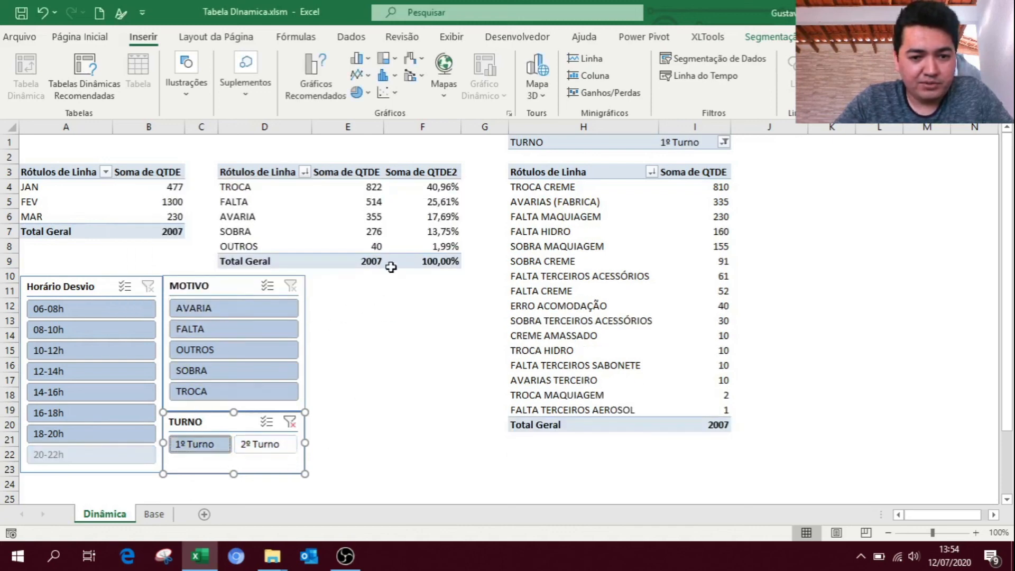
{"action": "left_click", "coordinate": [270, 451]}
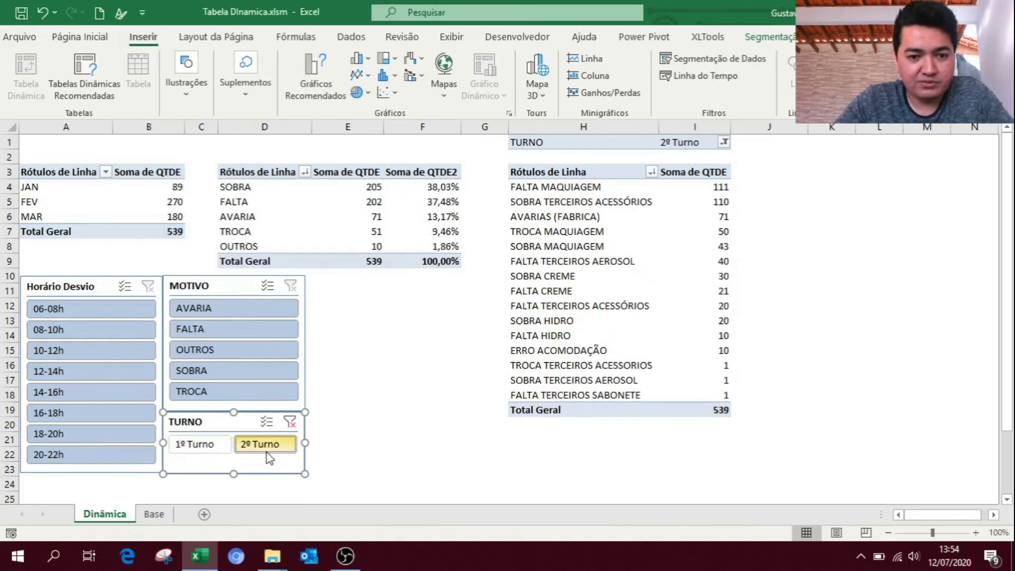
{"action": "left_click", "coordinate": [222, 447]}
{"action": "left_click", "coordinate": [290, 421]}
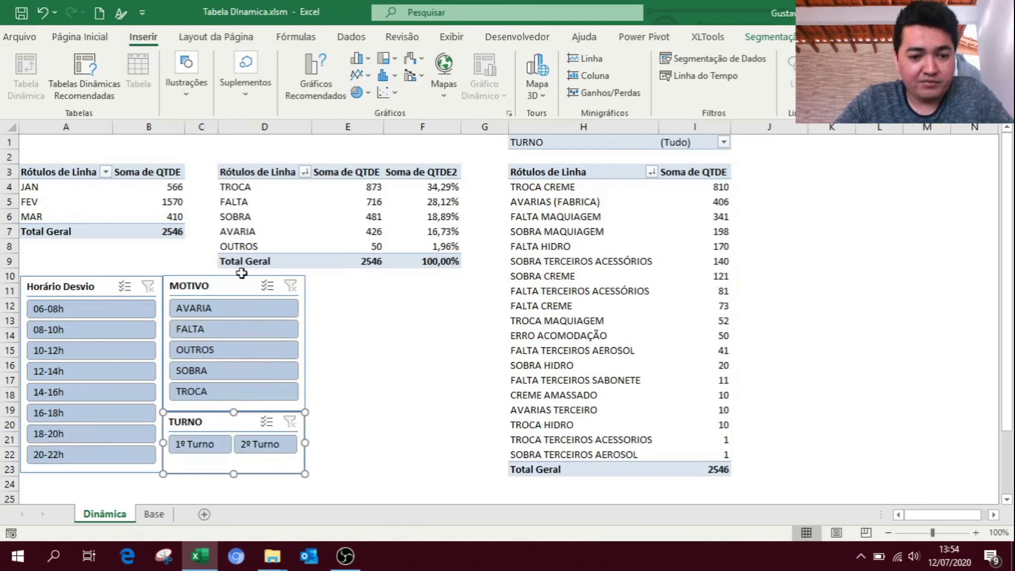
Connect the MOTIVO slicer to Tabela dinâmica5 through its report connections
{"action": "right_click", "coordinate": [221, 287]}
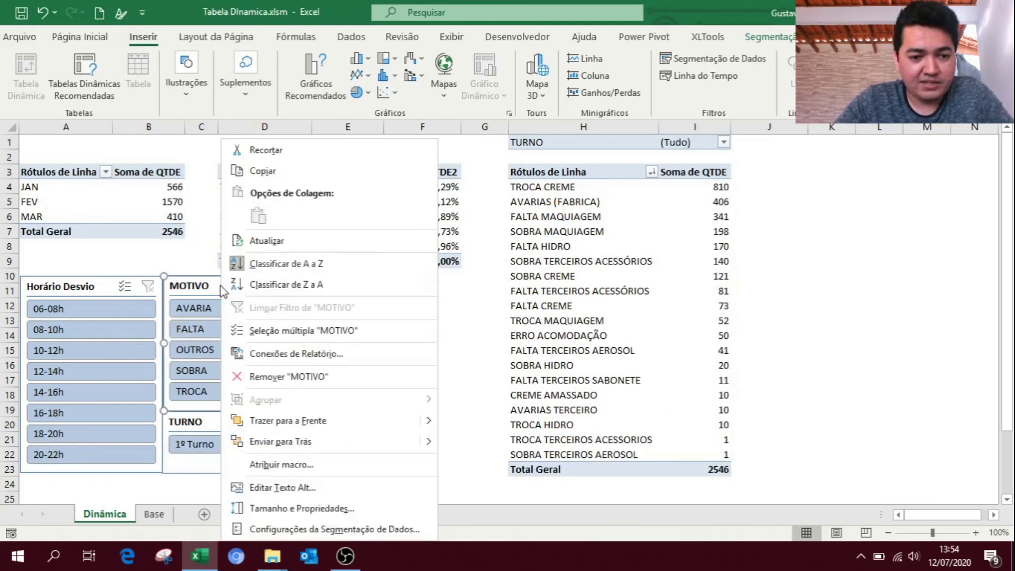
{"action": "left_click", "coordinate": [295, 353]}
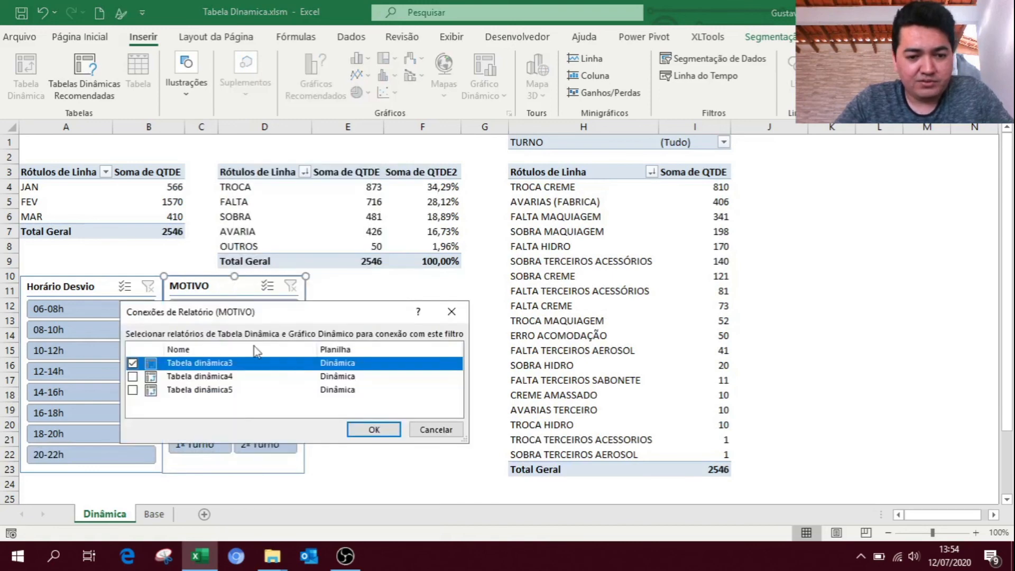
{"action": "left_click", "coordinate": [132, 390]}
{"action": "left_click", "coordinate": [374, 429]}
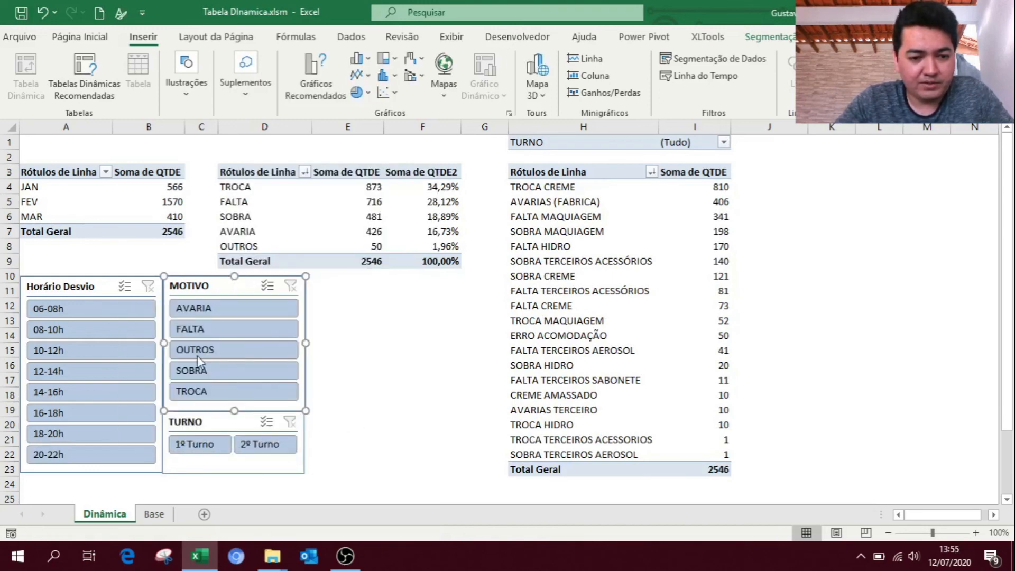
Connect the Horário Desvio slicer to Tabela dinâmica4 and Tabela dinâmica5 through its report connections, and deselect the slicer
{"action": "right_click", "coordinate": [102, 289]}
{"action": "left_click", "coordinate": [166, 357]}
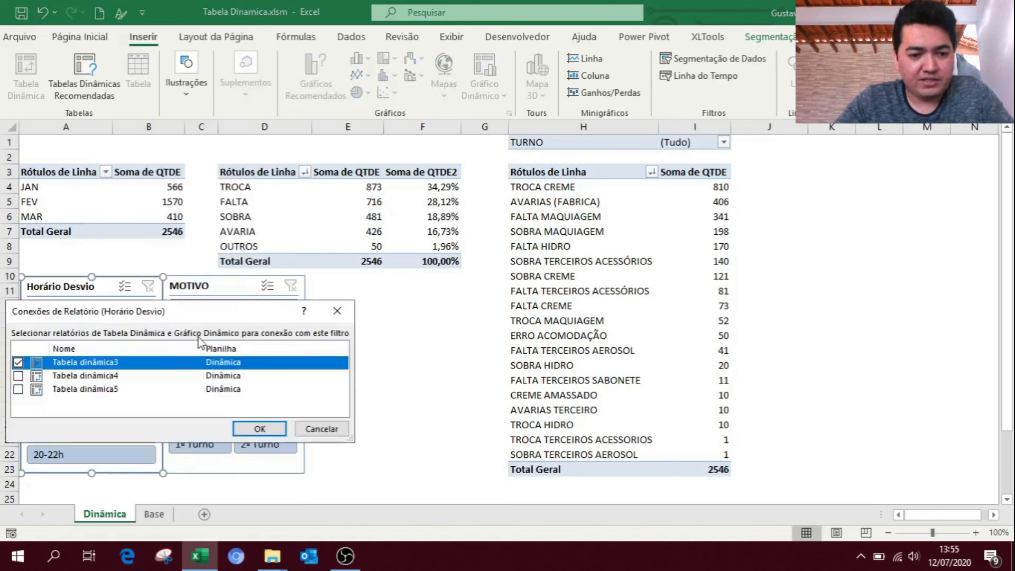
{"action": "left_click", "coordinate": [18, 377]}
{"action": "left_click", "coordinate": [18, 389]}
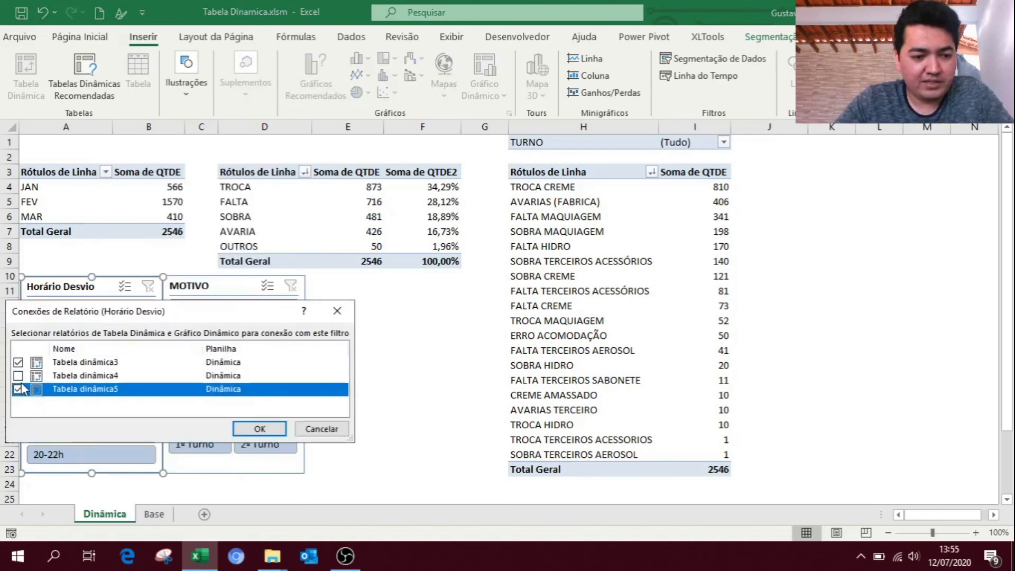
{"action": "left_click", "coordinate": [19, 376]}
{"action": "left_click", "coordinate": [266, 429]}
{"action": "left_click", "coordinate": [386, 395]}
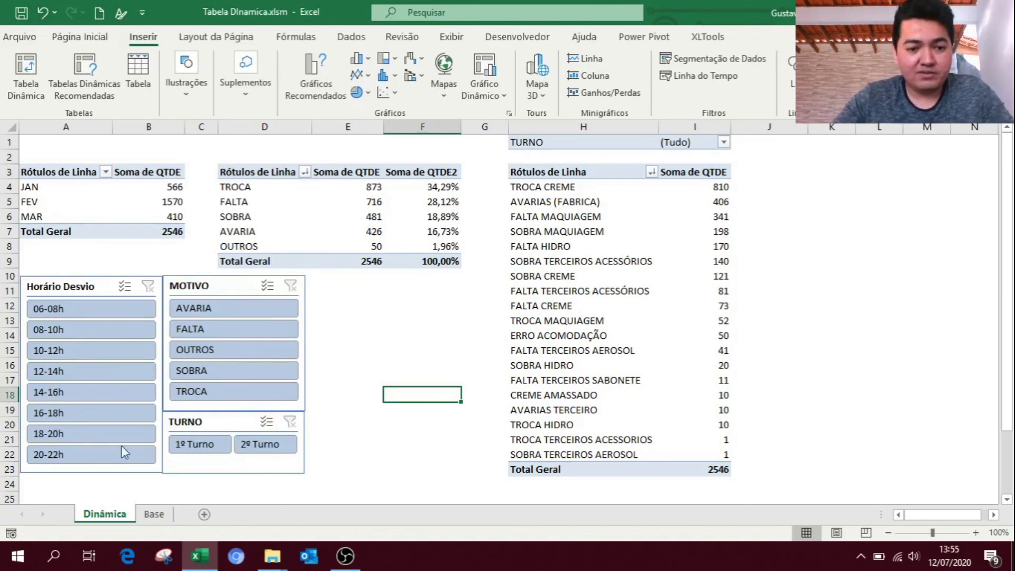
Filter all pivot tables to 14-16h, comparing 2º Turno with 1º Turno, and inspect the AVARIA share for 1º Turno
{"action": "left_click", "coordinate": [211, 449]}
{"action": "left_click", "coordinate": [256, 448]}
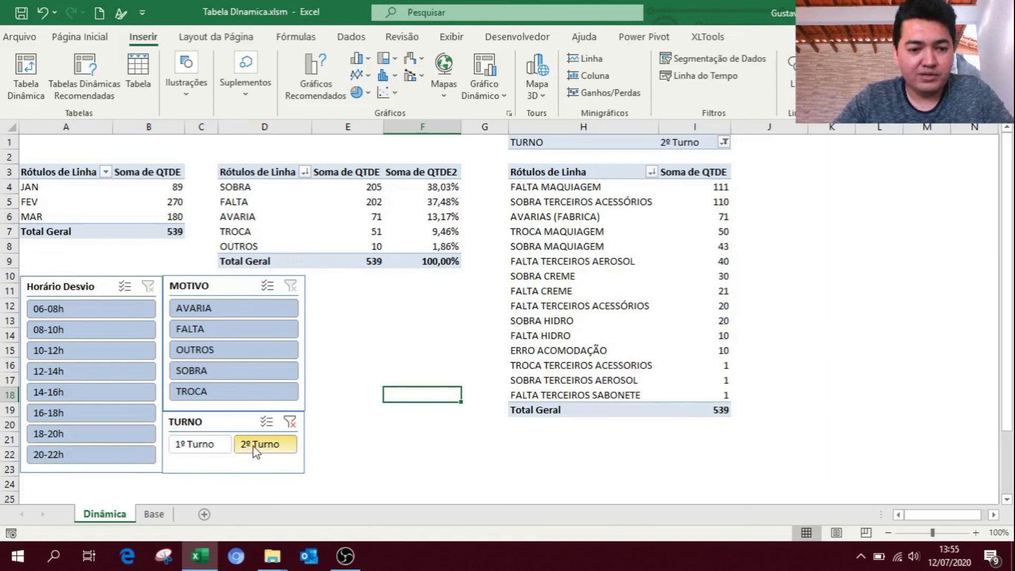
{"action": "left_click", "coordinate": [98, 390]}
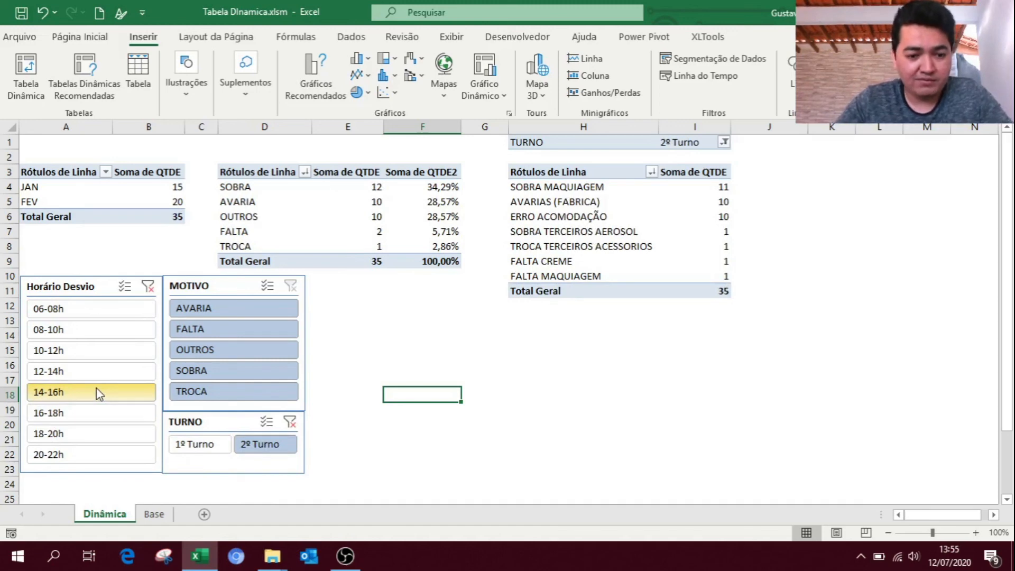
{"action": "left_click", "coordinate": [208, 447]}
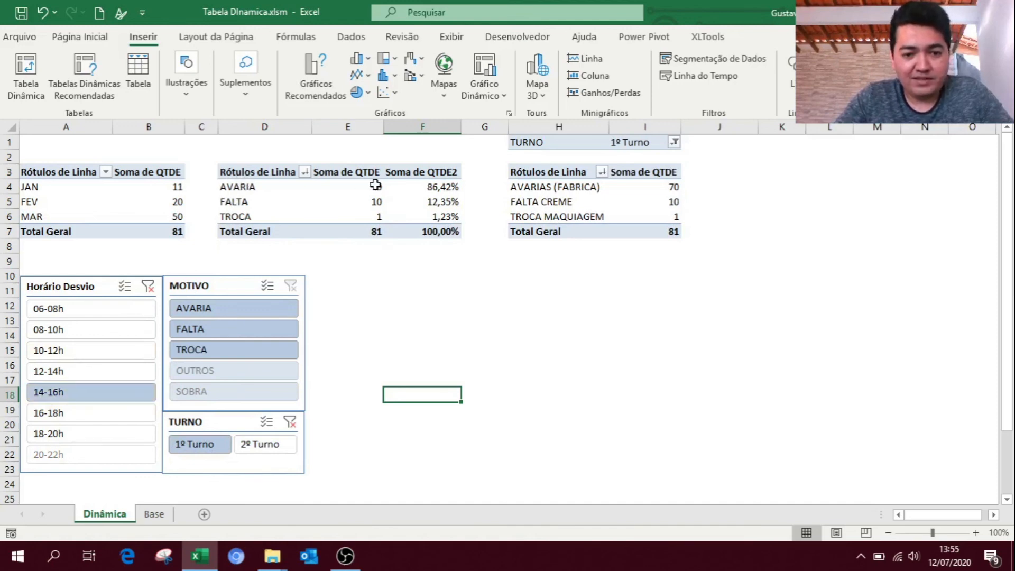
{"action": "mouse_move", "coordinate": [448, 190]}
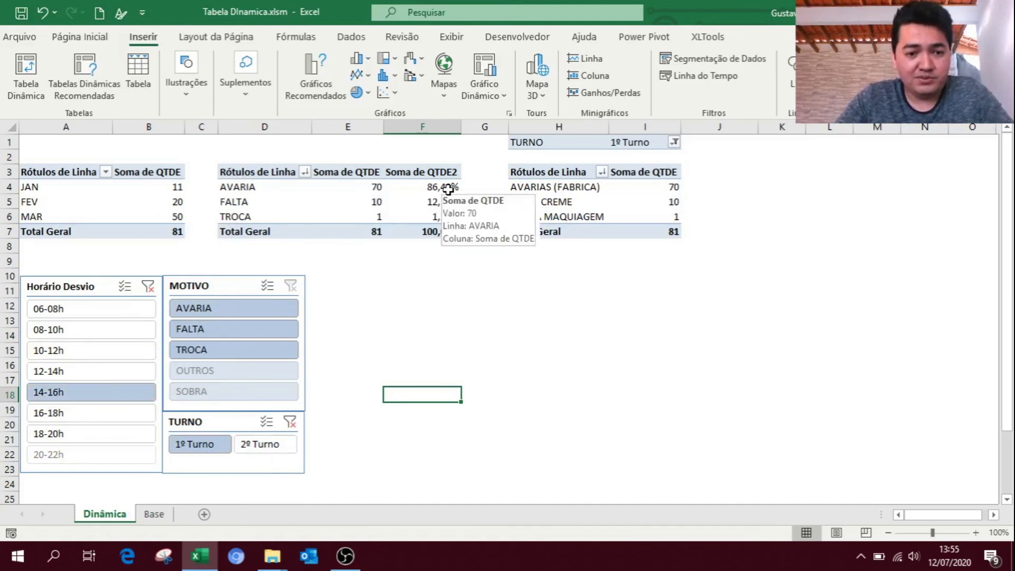